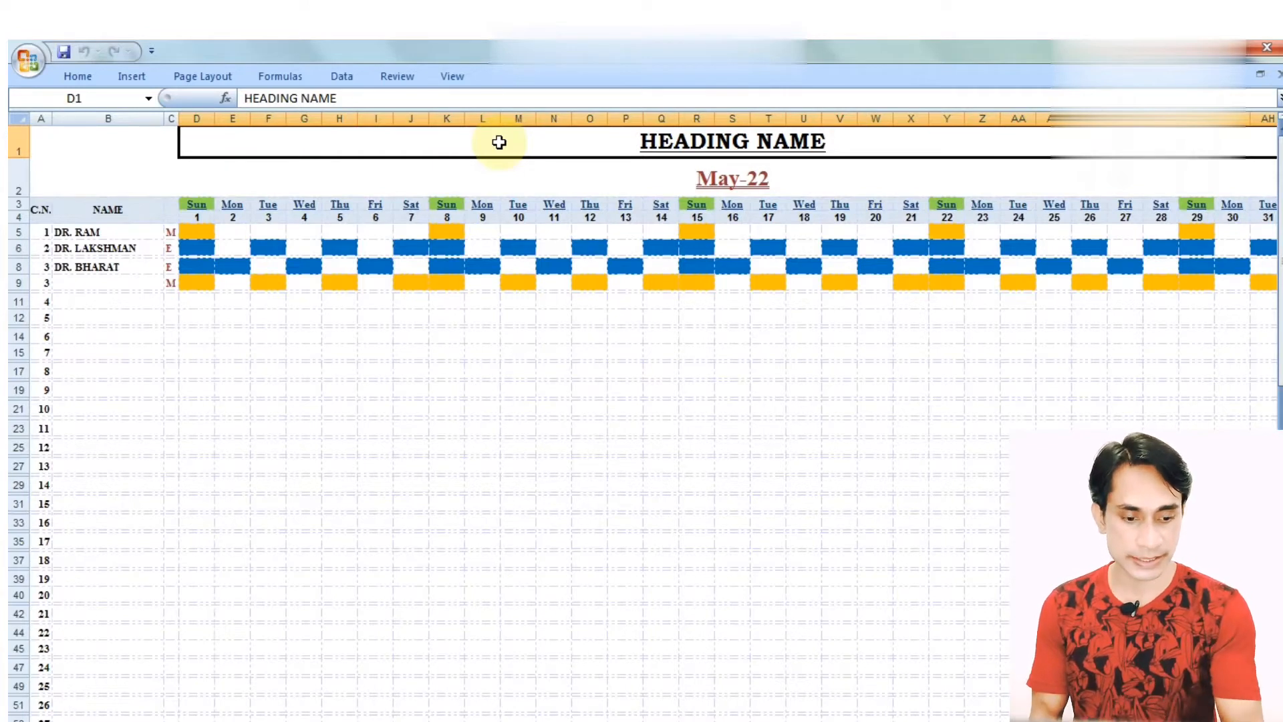
- Review the roster's May-22 month heading and the C.N. serial number column
{"action": "key", "text": "Down"}
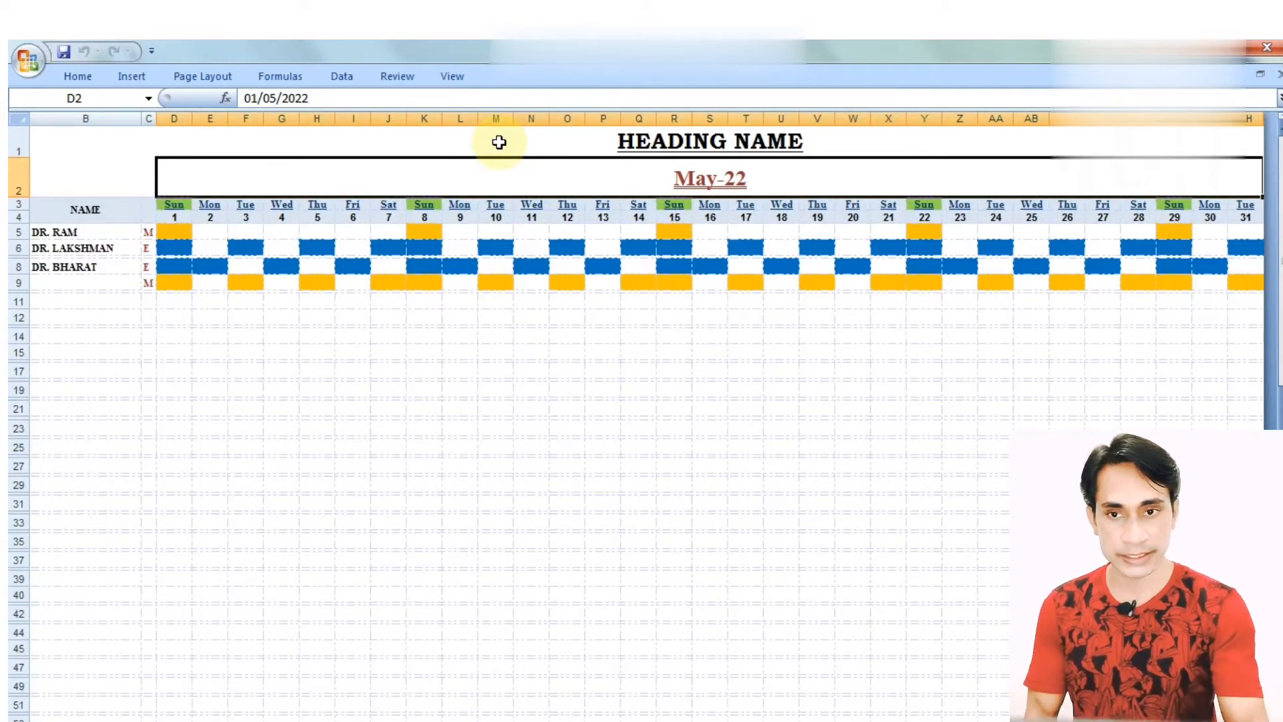
{"action": "key", "text": "Down"}
{"action": "key", "text": "Left"}
{"action": "key", "text": "Left"}
{"action": "key", "text": "Left"}
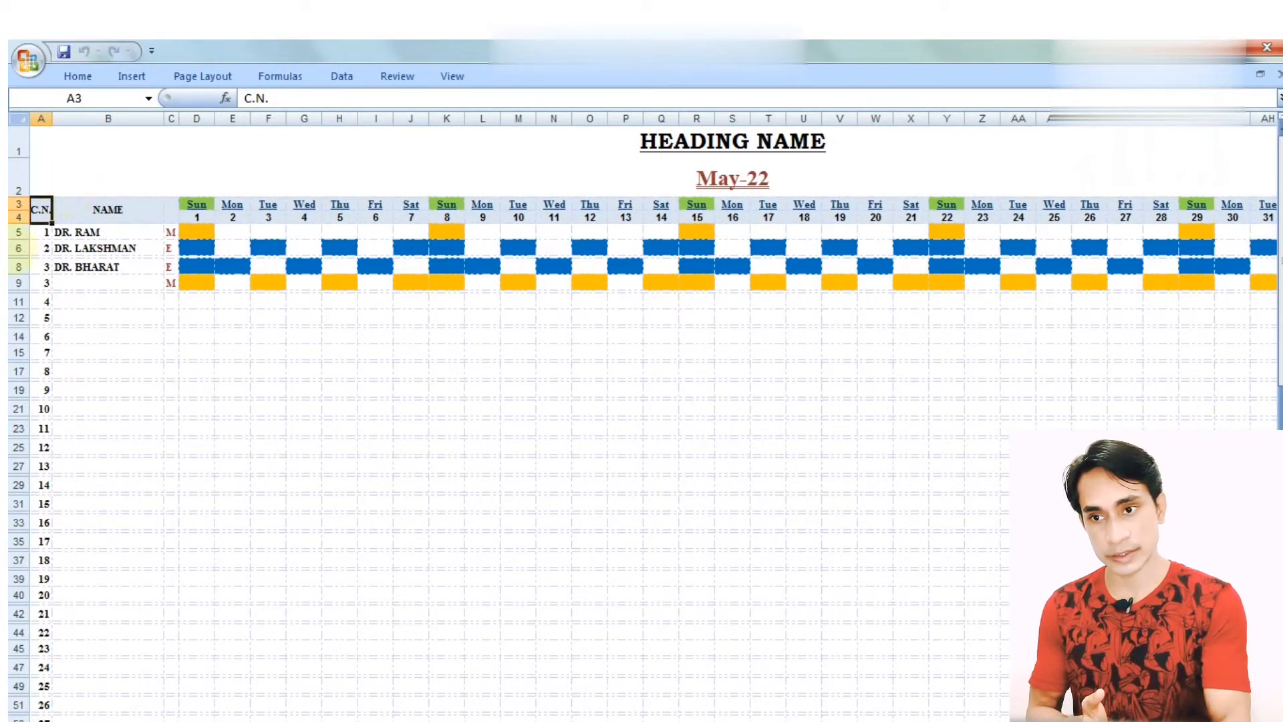
{"action": "left_click", "coordinate": [41, 248]}
{"action": "left_click", "coordinate": [36, 335]}
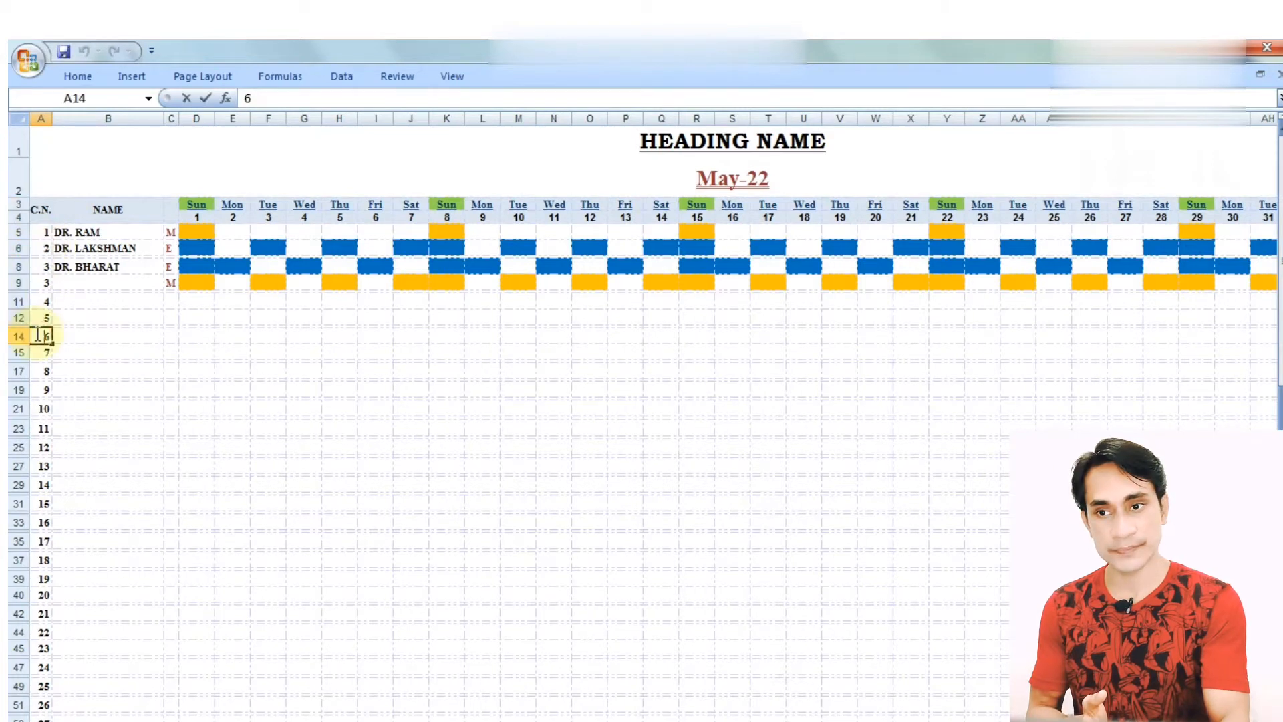
- Examine the NAME column and the adjoining M/E shift column of the roster
{"action": "left_click", "coordinate": [128, 217]}
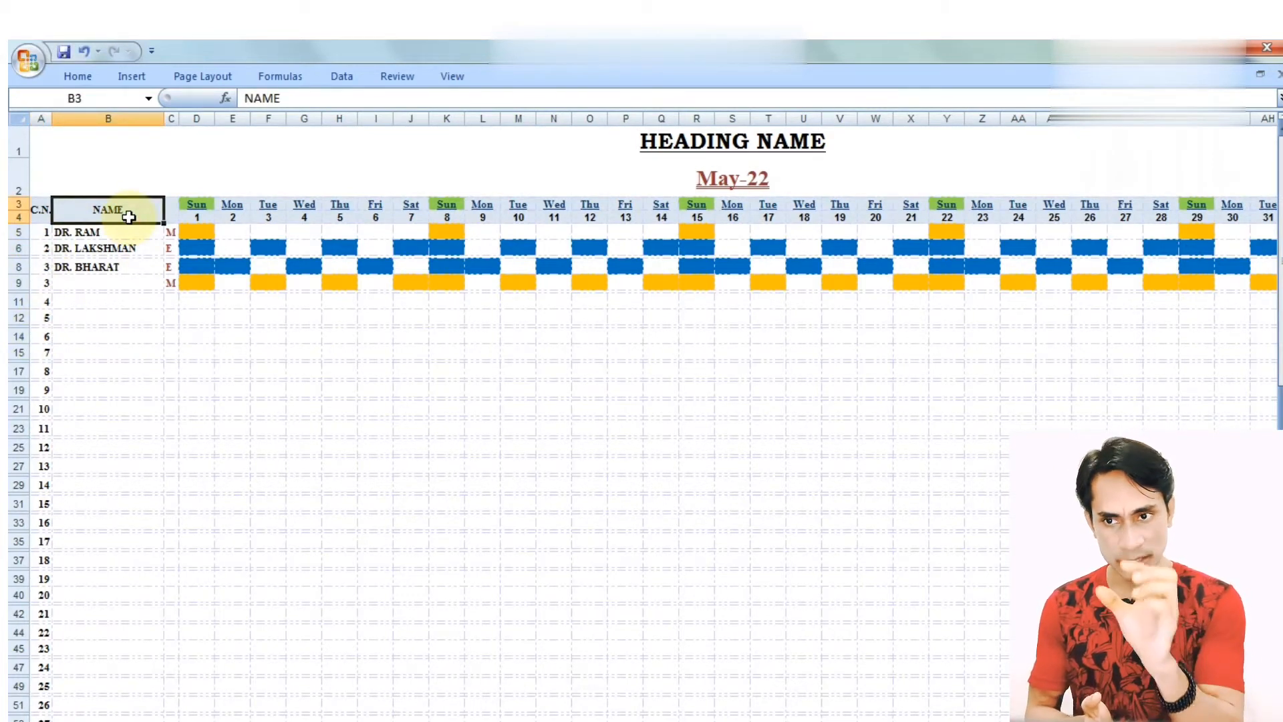
{"action": "left_click", "coordinate": [110, 247]}
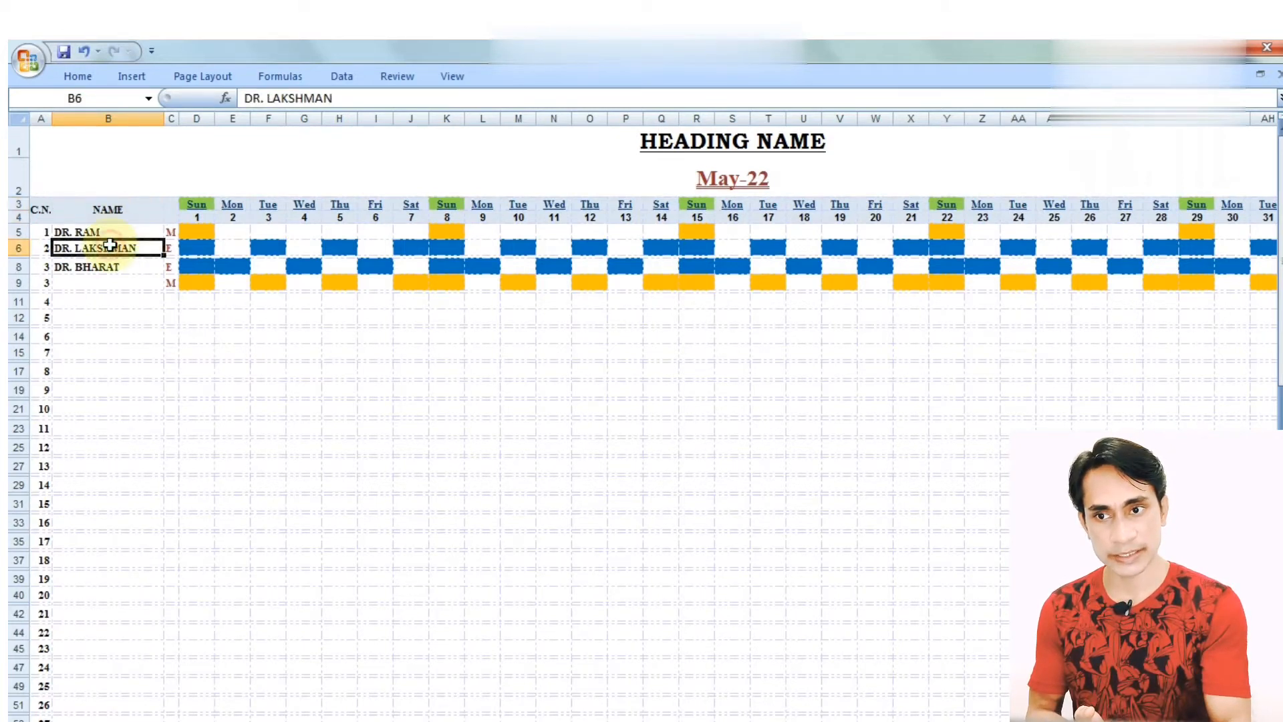
{"action": "left_click", "coordinate": [106, 352]}
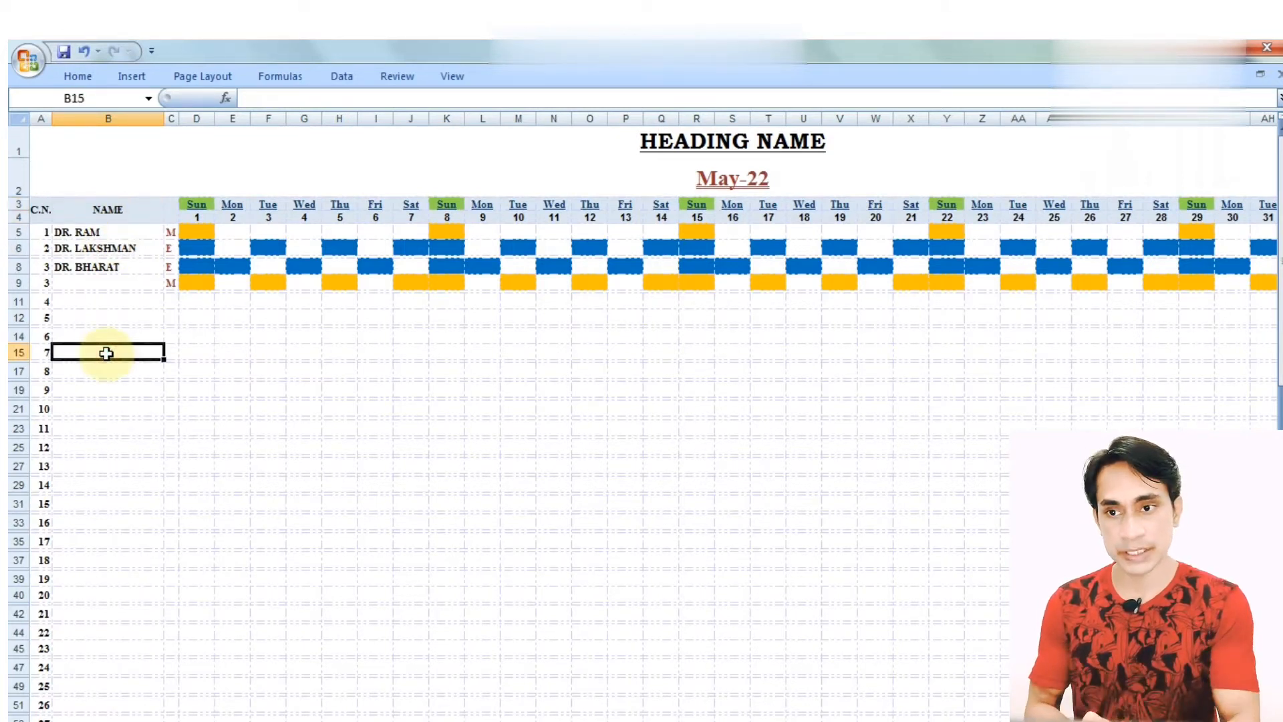
{"action": "left_click", "coordinate": [171, 232]}
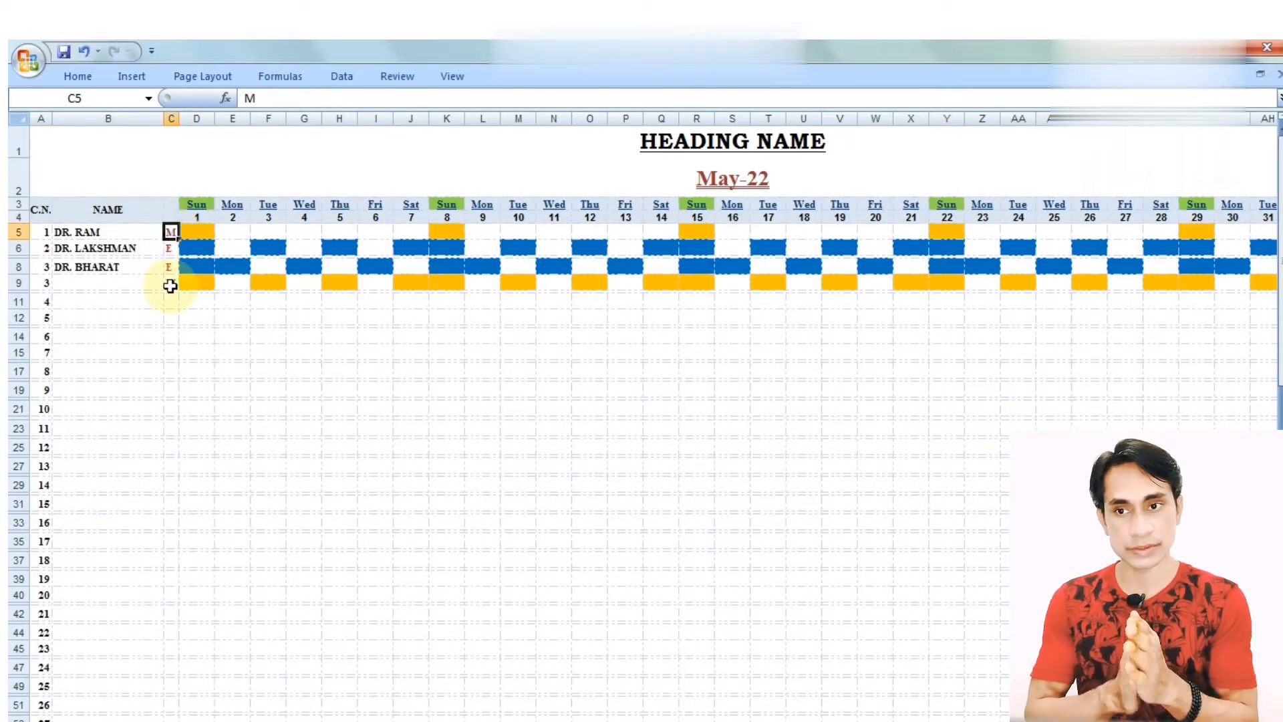
{"action": "left_click", "coordinate": [171, 248]}
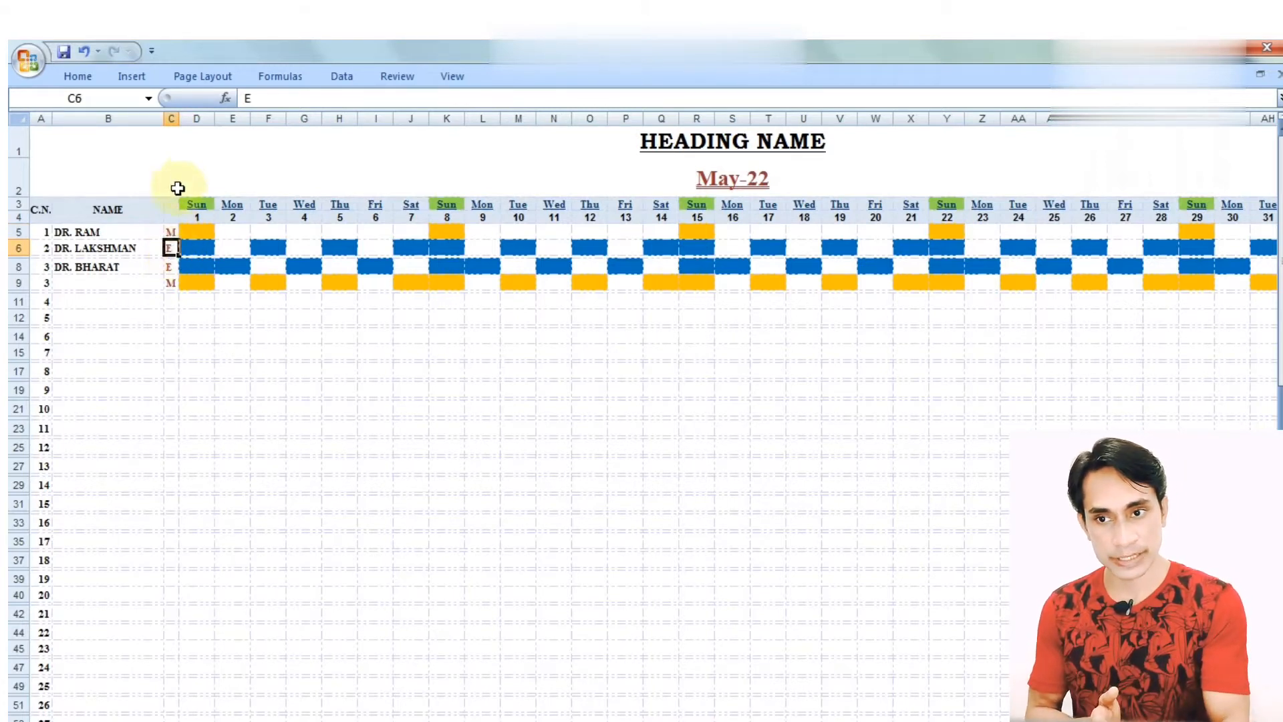
{"action": "left_click", "coordinate": [171, 300]}
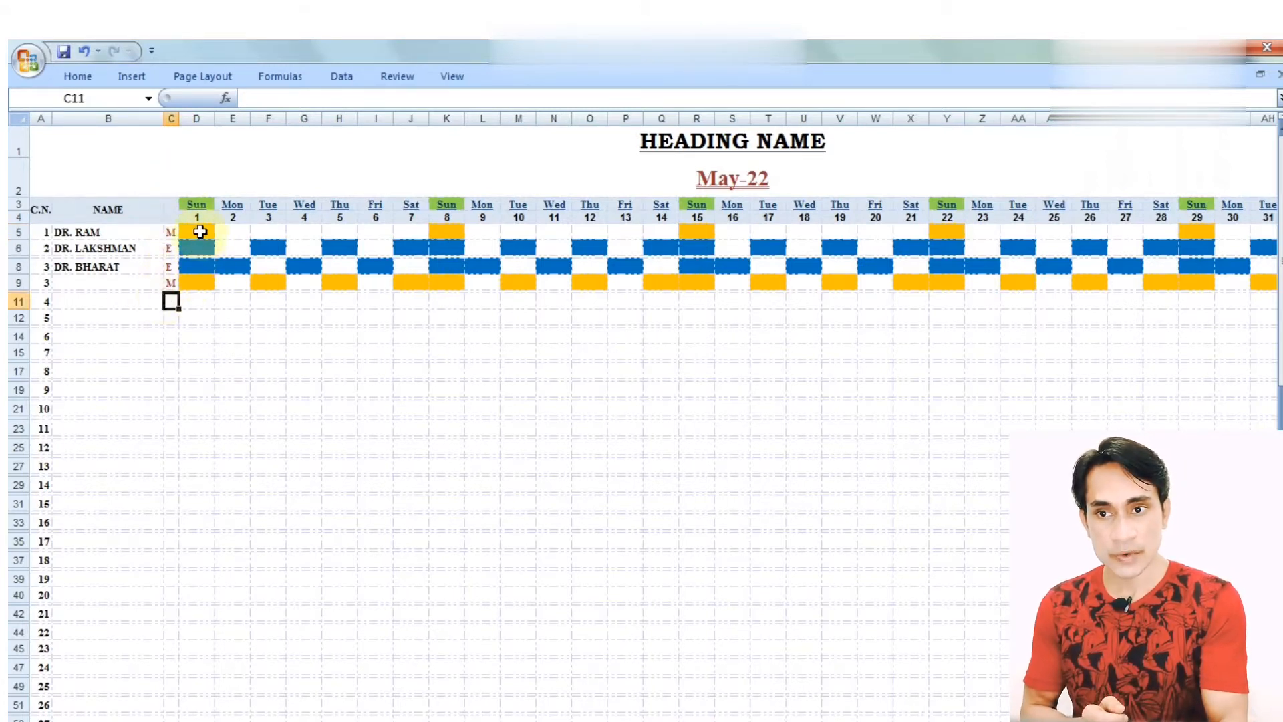
- Inspect the weekday formulas in row 3, the month cell D2 and the dates 1 to 31 in row 4
{"action": "left_click", "coordinate": [207, 206]}
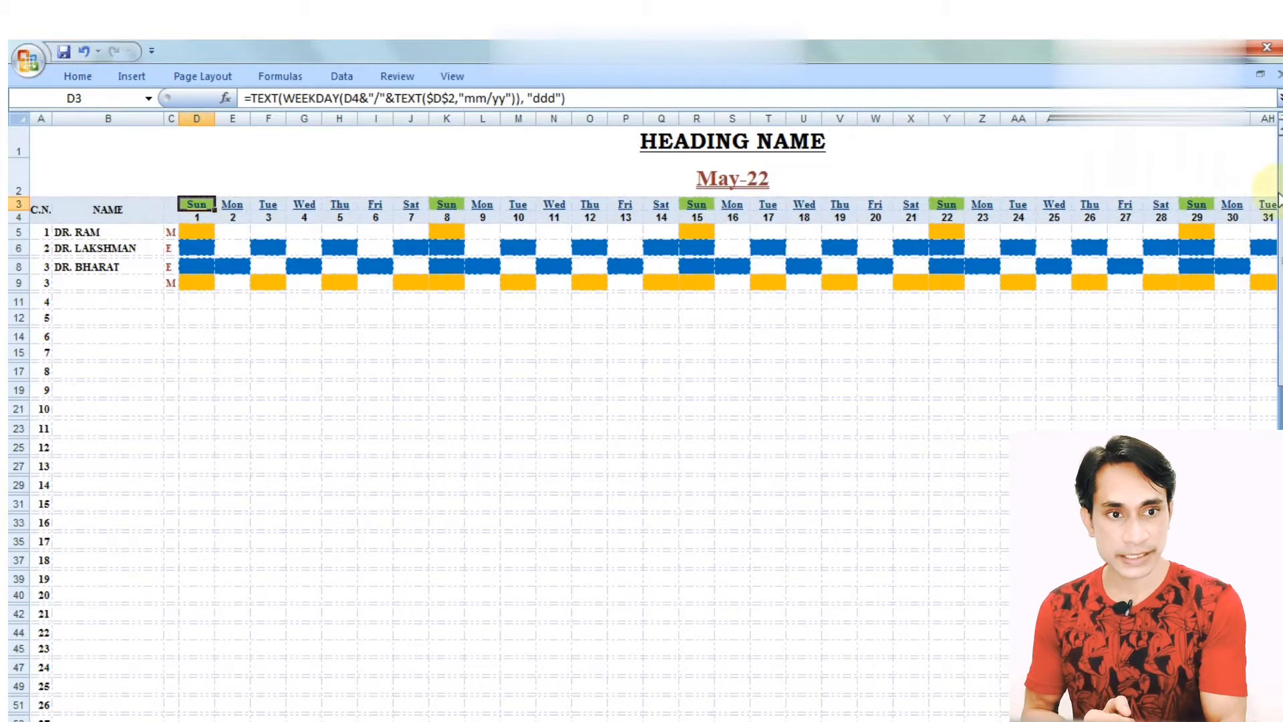
{"action": "left_click", "coordinate": [1269, 192]}
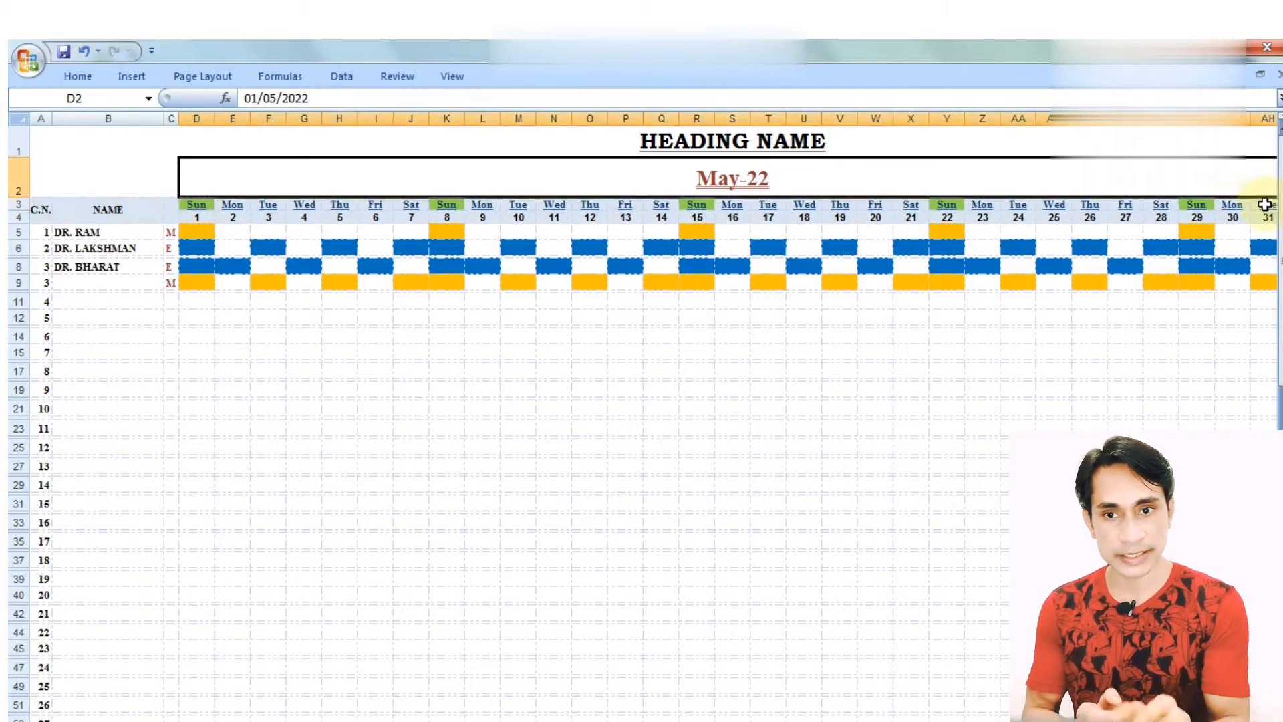
{"action": "left_click", "coordinate": [1265, 204]}
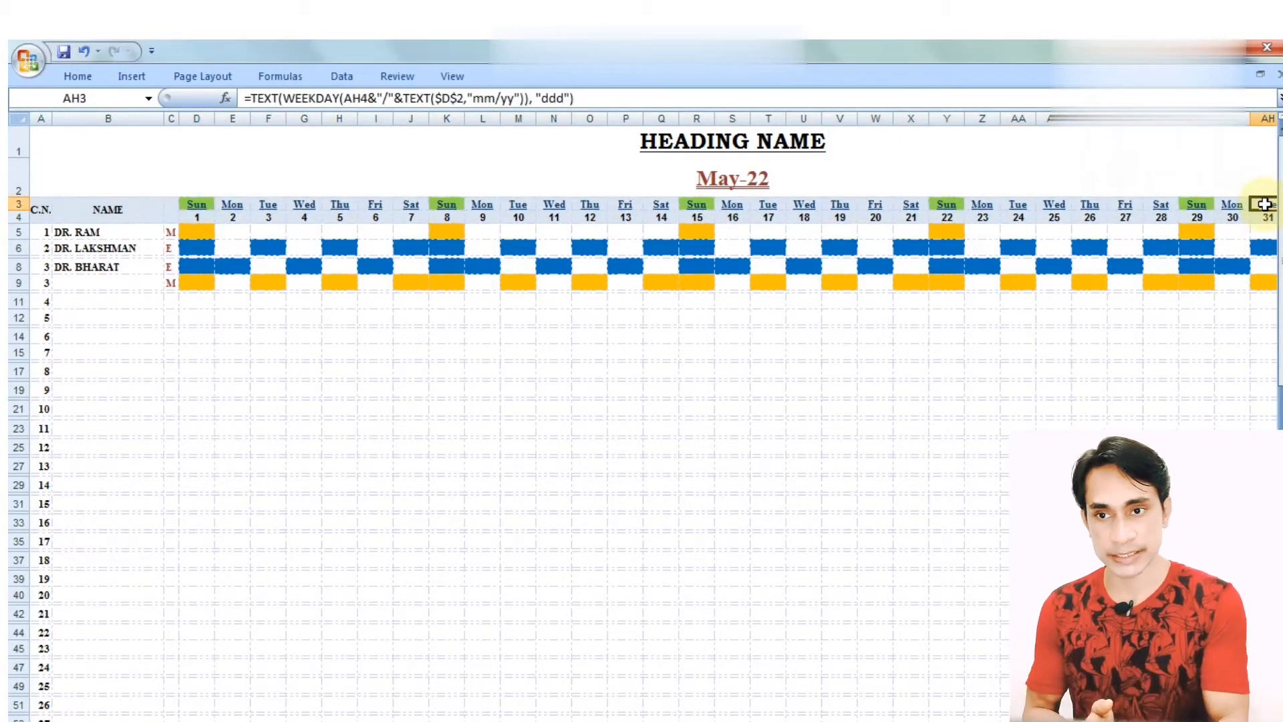
{"action": "left_click", "coordinate": [214, 177]}
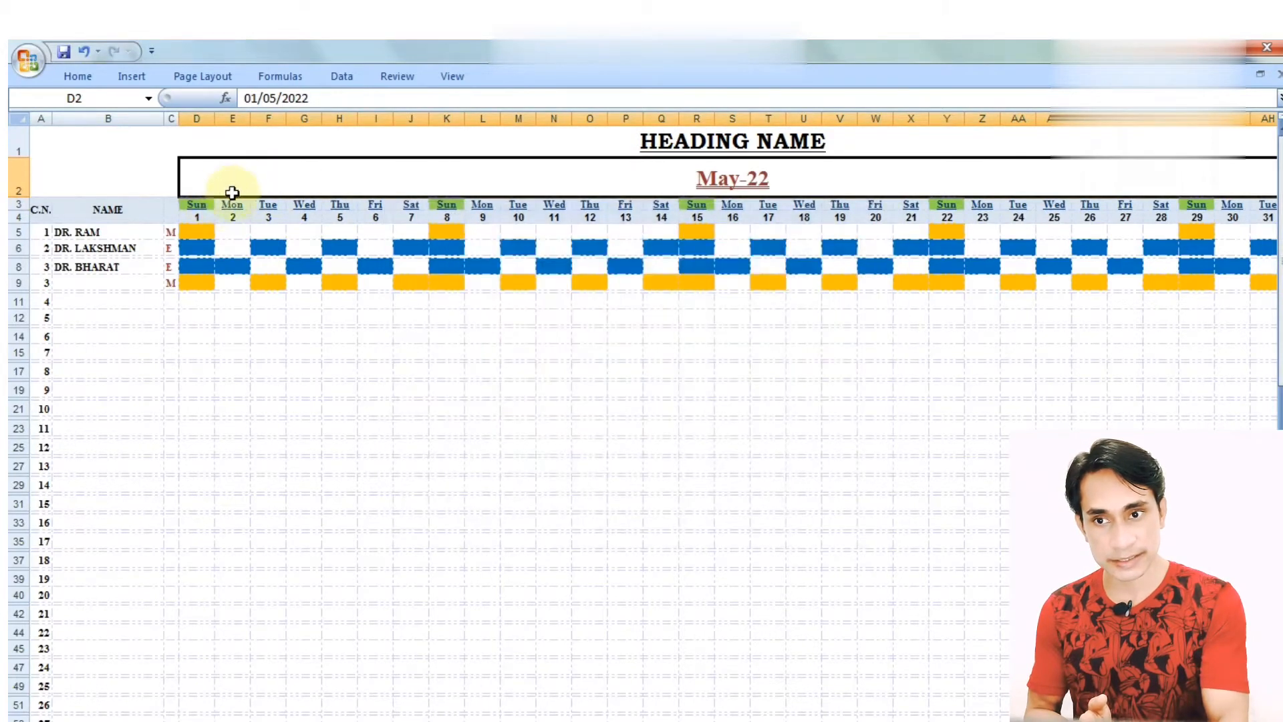
{"action": "left_click", "coordinate": [199, 207]}
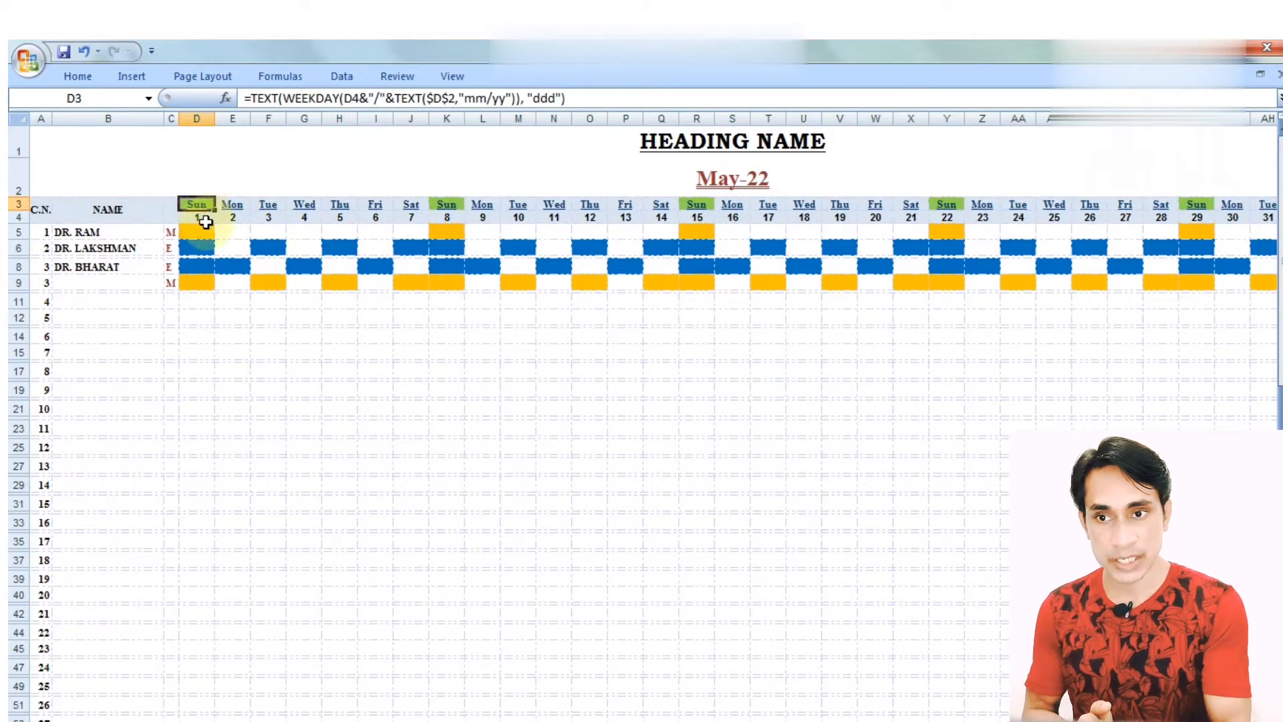
{"action": "left_click", "coordinate": [204, 217]}
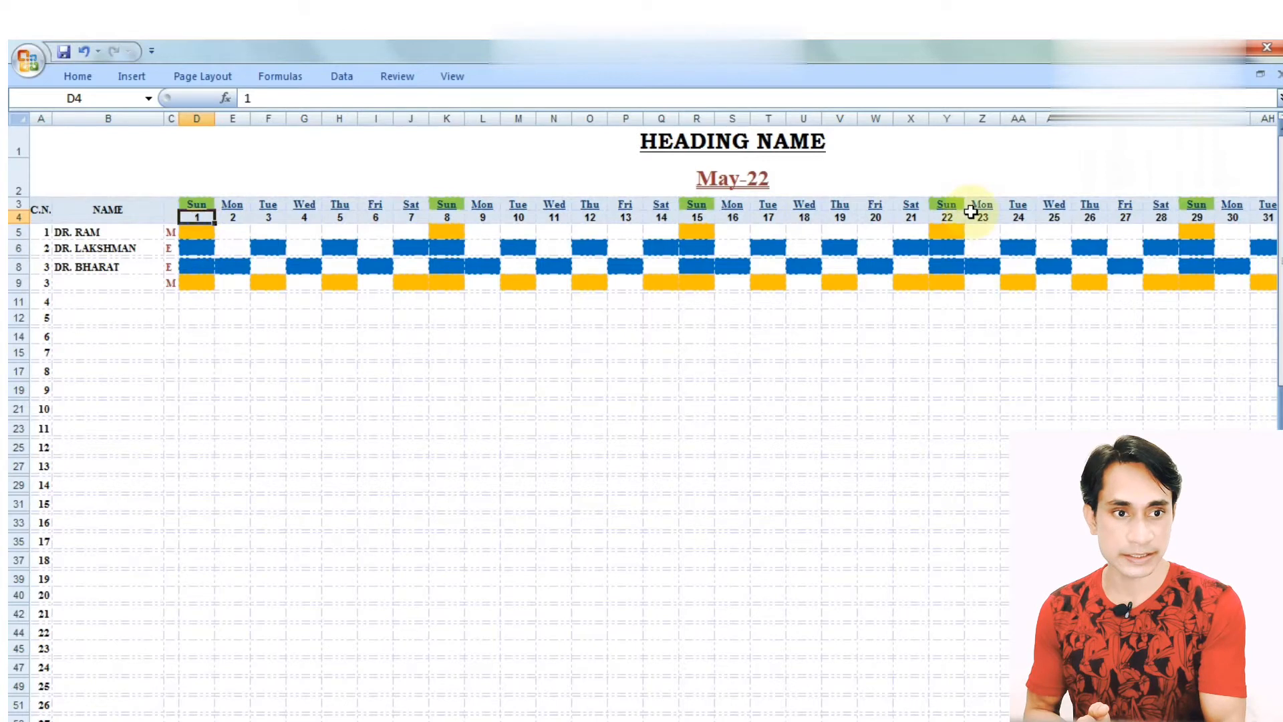
{"action": "left_click", "coordinate": [1259, 217]}
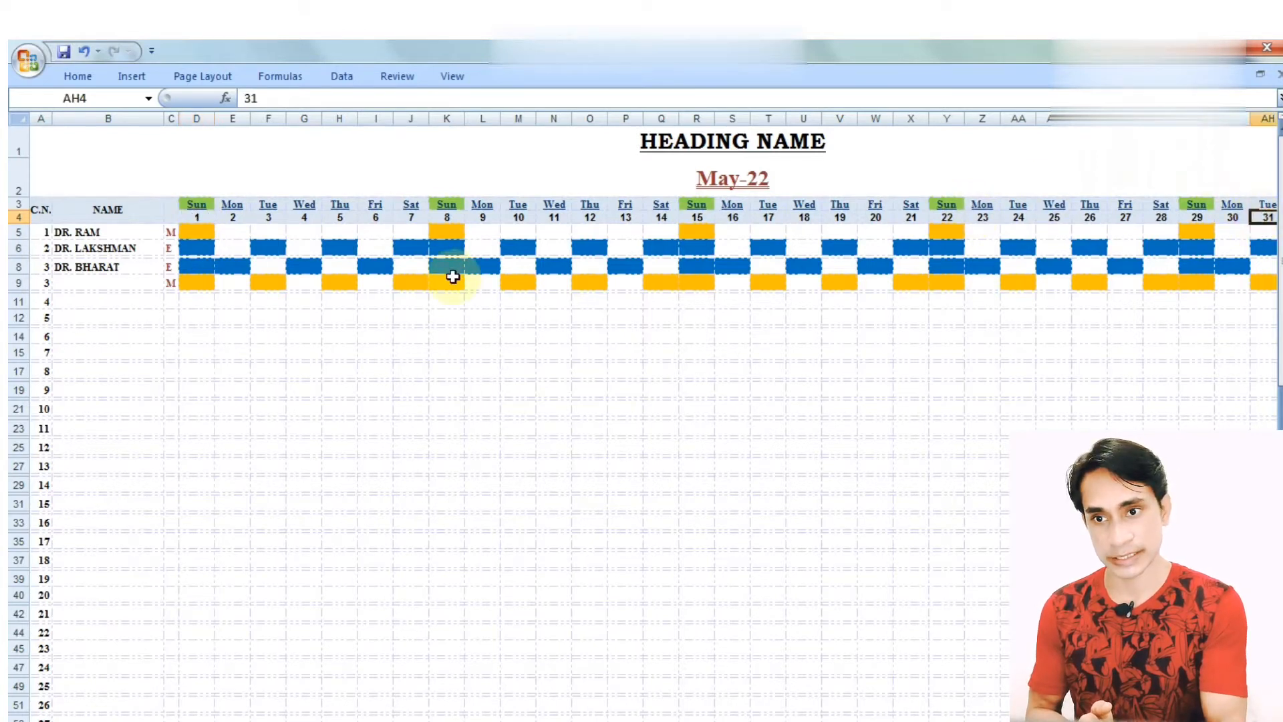
- Examine the coloured duty cells for day 1 and check the last numbered row of the roster, C.N. 33
{"action": "left_click", "coordinate": [203, 231]}
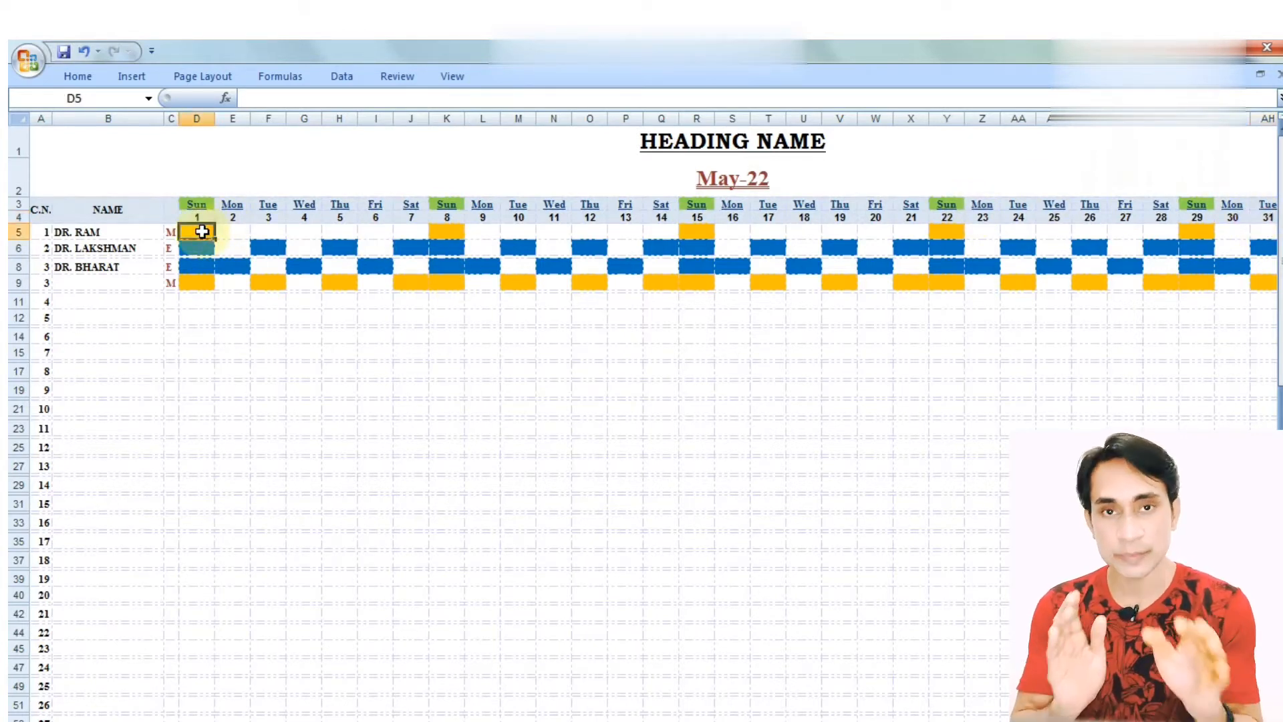
{"action": "key", "text": "shift+Right"}
{"action": "key", "text": "Down"}
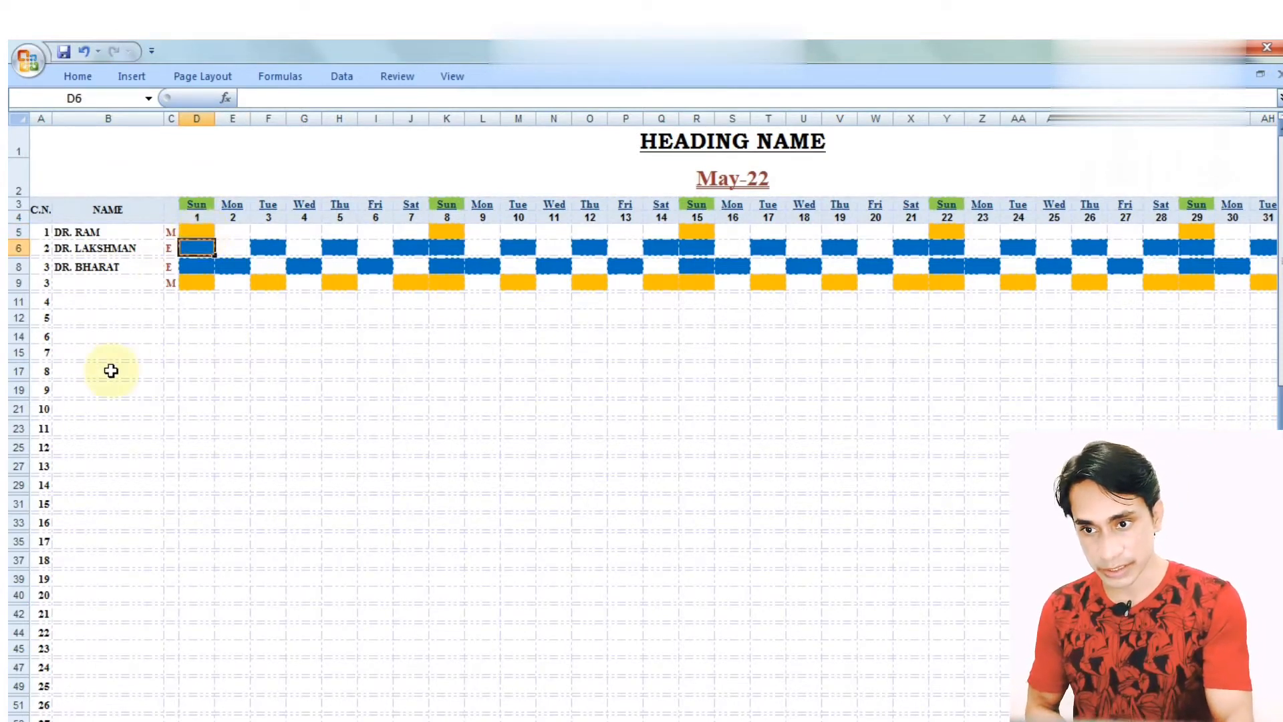
{"action": "left_click_drag", "start_coordinate": [1280, 242], "coordinate": [1274, 316]}
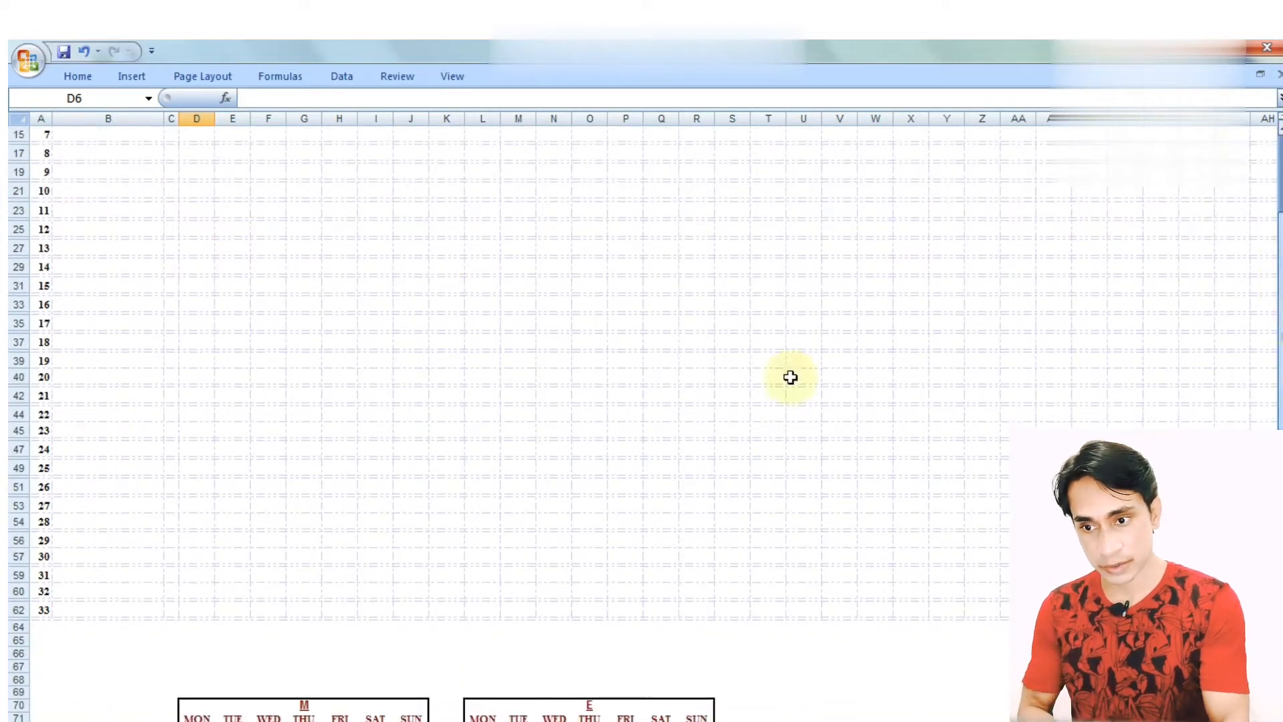
{"action": "left_click", "coordinate": [40, 610]}
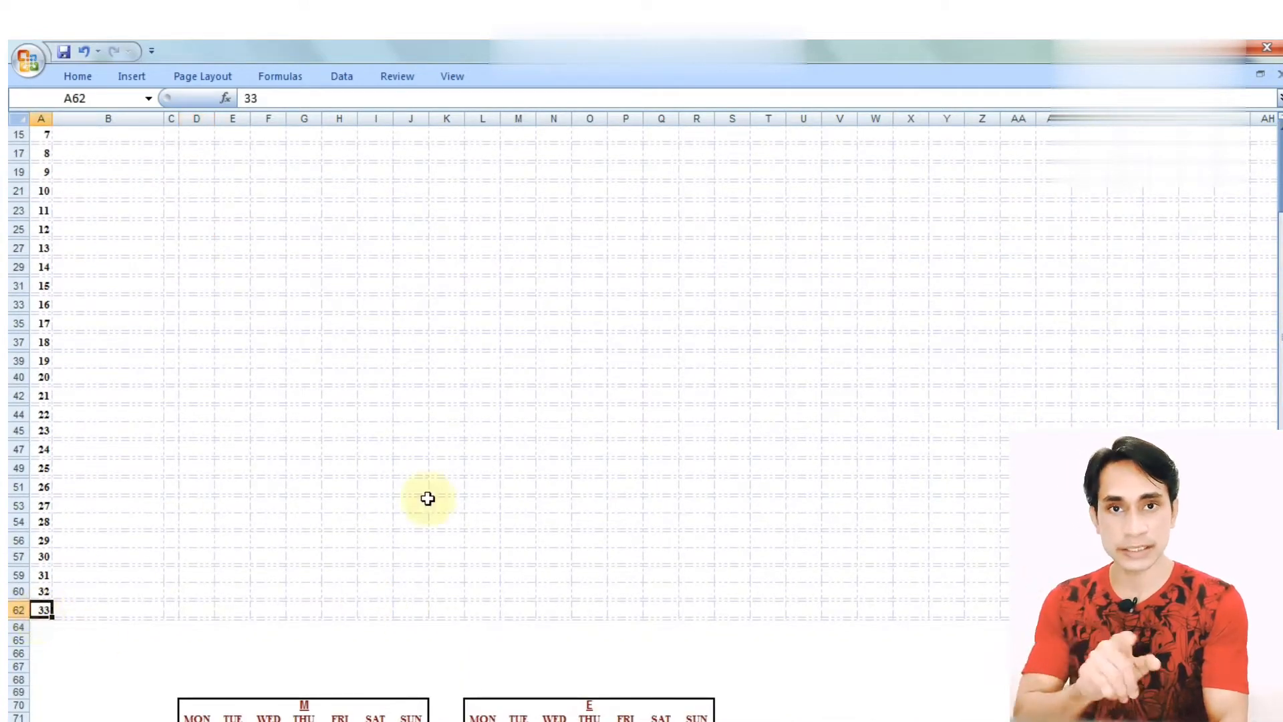
{"action": "left_click_drag", "start_coordinate": [1278, 394], "coordinate": [1278, 301]}
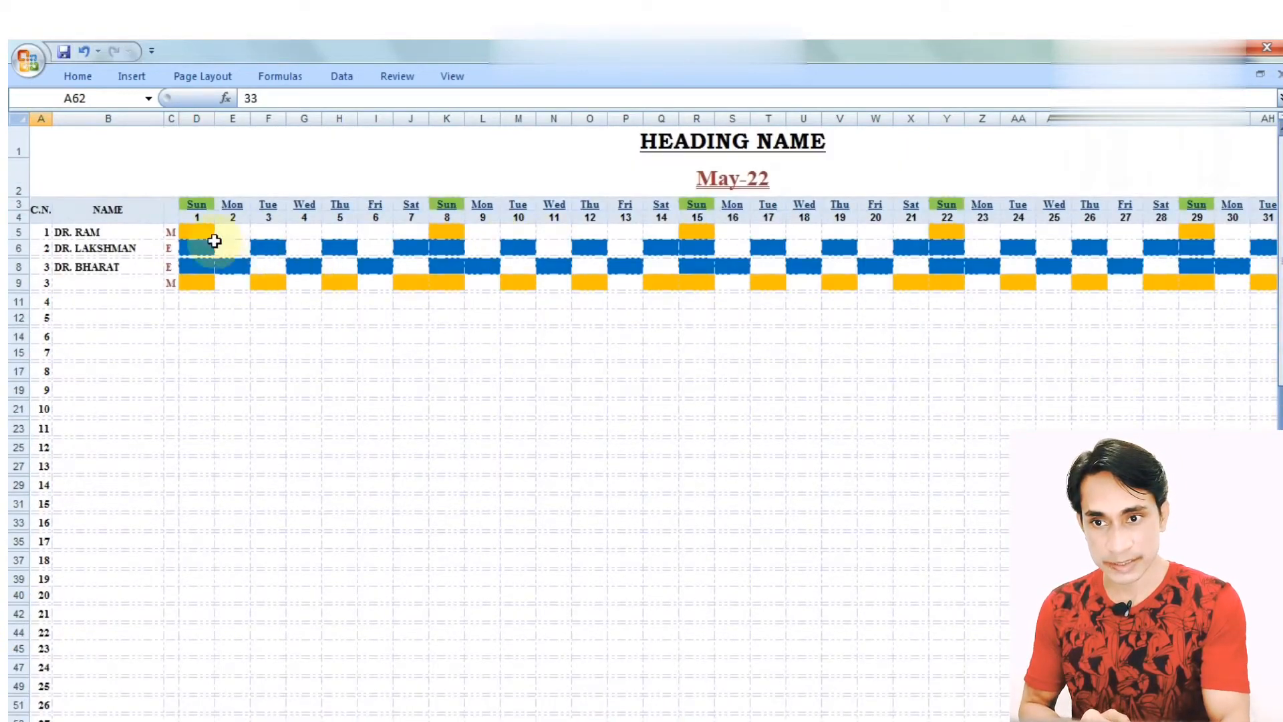
- Select the whole duty grid for days 1 to 31, from cell D5 through the row of C.N. 33, to review its extent
{"action": "left_click", "coordinate": [200, 231]}
{"action": "key", "text": "shift+Right"}
{"action": "key", "text": "shift+Right"}
{"action": "key", "text": "shift+Right"}
{"action": "key", "text": "shift+Right"}
{"action": "key", "text": "shift+Right"}
{"action": "key", "text": "shift+Right"}
{"action": "key", "text": "shift+Right"}
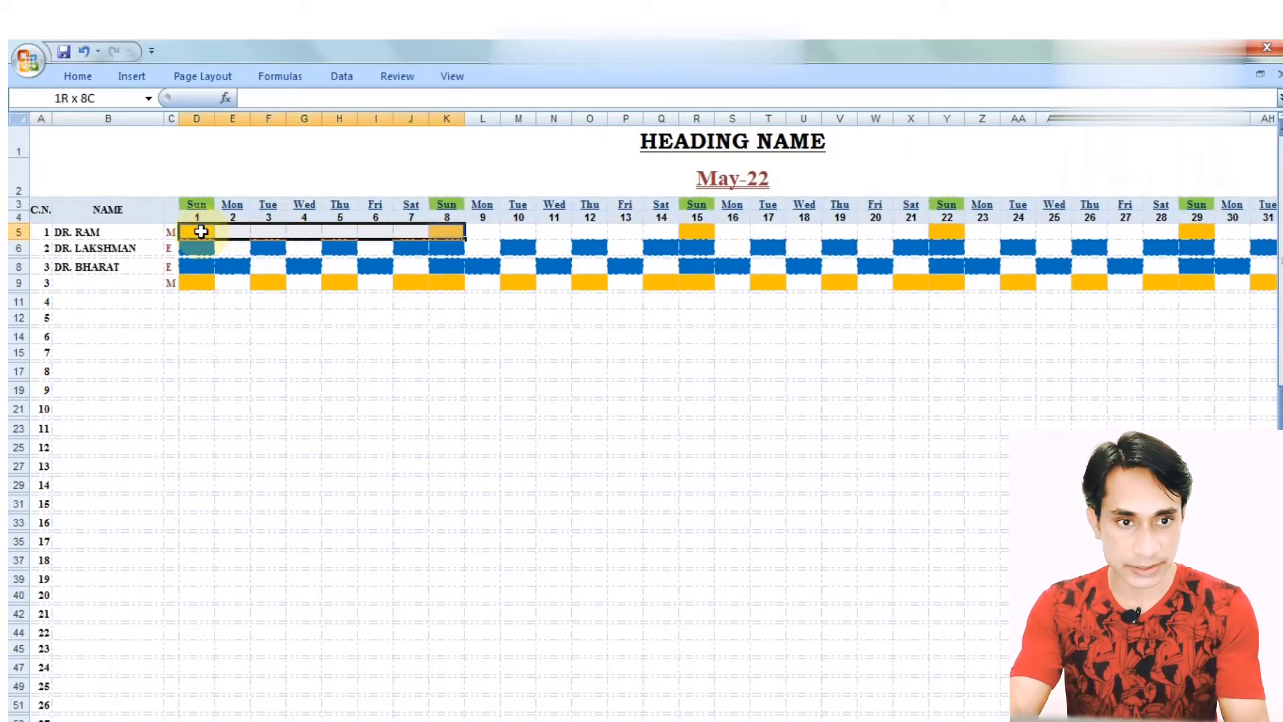
{"action": "key", "text": "shift+Right"}
{"action": "key", "text": "shift+Right"}
{"action": "key", "text": "shift+Right"}
{"action": "key", "text": "shift+Right"}
{"action": "key", "text": "shift+Right"}
{"action": "key", "text": "shift+Right"}
{"action": "key", "text": "shift+Right"}
{"action": "key", "text": "shift+Right"}
{"action": "key", "text": "shift+Right"}
{"action": "key", "text": "shift+Right"}
{"action": "key", "text": "shift+Right"}
{"action": "key", "text": "shift+Right"}
{"action": "key", "text": "shift+Right"}
{"action": "key", "text": "shift+Right"}
{"action": "key", "text": "shift+Right"}
{"action": "key", "text": "shift+Right"}
{"action": "key", "text": "shift+Right"}
{"action": "key", "text": "shift+Right"}
{"action": "key", "text": "shift+Right"}
{"action": "key", "text": "shift+Right"}
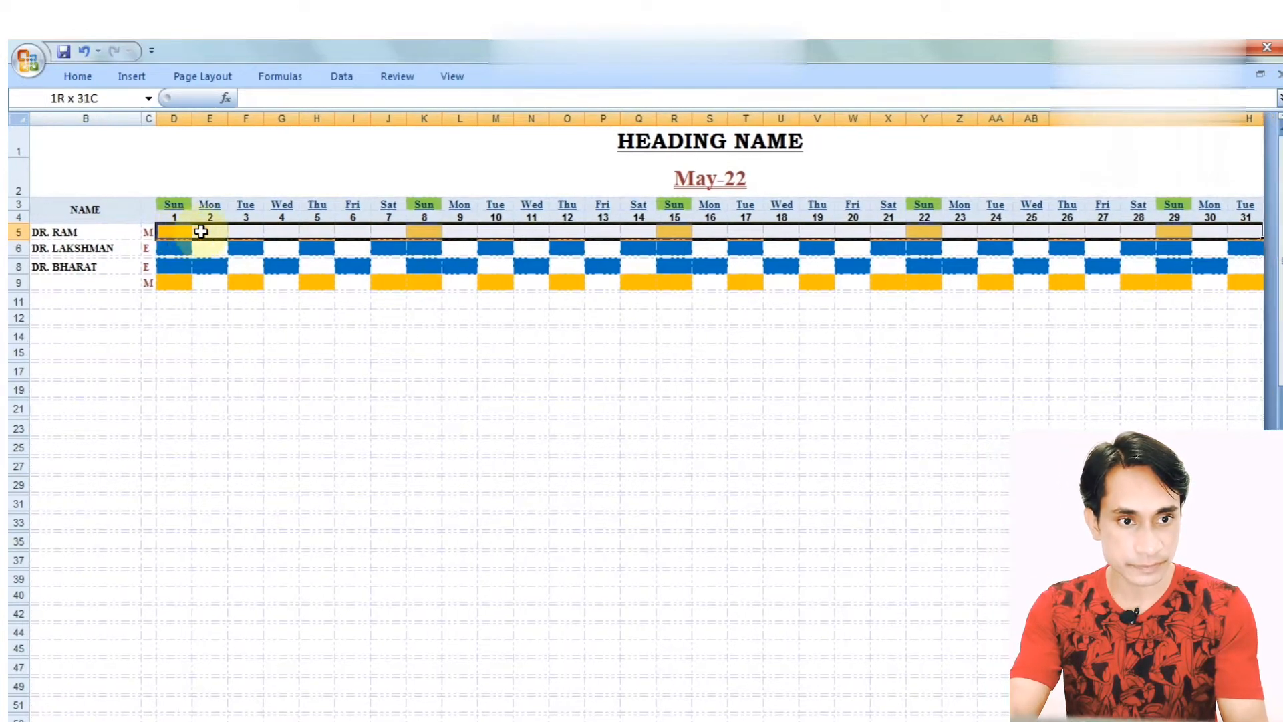
{"action": "key", "text": "shift+Down"}
{"action": "key", "text": "shift+Down"}
{"action": "key", "text": "shift+Down"}
{"action": "key", "text": "shift+Down"}
{"action": "key", "text": "shift+Down"}
{"action": "key", "text": "shift+Down"}
{"action": "key", "text": "shift+Down"}
{"action": "key", "text": "shift+Down"}
{"action": "key", "text": "shift+Down"}
{"action": "key", "text": "shift+Down"}
{"action": "key", "text": "shift+Down"}
{"action": "key", "text": "shift+Down"}
{"action": "key", "text": "shift+Down"}
{"action": "key", "text": "shift+Down"}
{"action": "key", "text": "shift+Down"}
{"action": "key", "text": "shift+Down"}
{"action": "key", "text": "shift+Down"}
{"action": "key", "text": "shift+Down"}
{"action": "key", "text": "shift+Down"}
{"action": "key", "text": "shift+Down"}
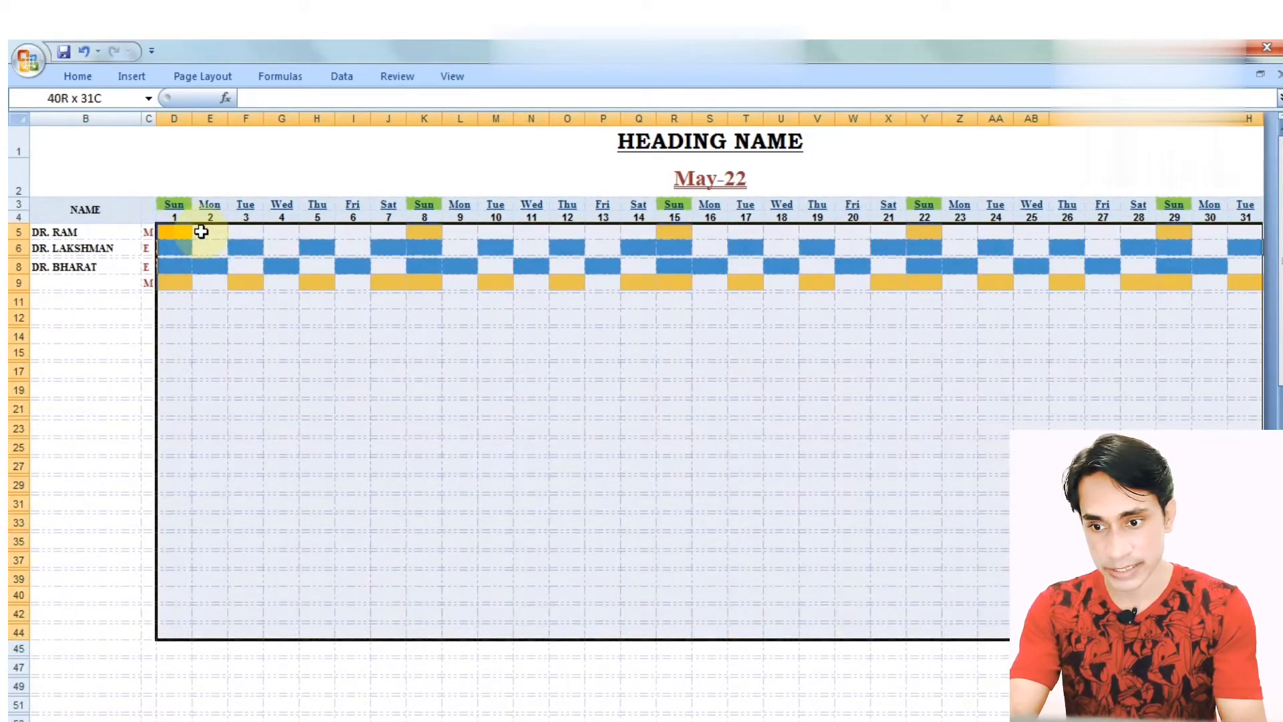
{"action": "key", "text": "shift+Down"}
{"action": "key", "text": "shift+Down"}
{"action": "key", "text": "shift+Down"}
{"action": "key", "text": "shift+Down"}
{"action": "key", "text": "shift+Down"}
{"action": "key", "text": "shift+Down"}
{"action": "key", "text": "shift+Down"}
{"action": "key", "text": "shift+Down"}
{"action": "key", "text": "shift+Down"}
{"action": "key", "text": "shift+Down"}
{"action": "key", "text": "shift+Down"}
{"action": "key", "text": "shift+Down"}
{"action": "key", "text": "shift+Down"}
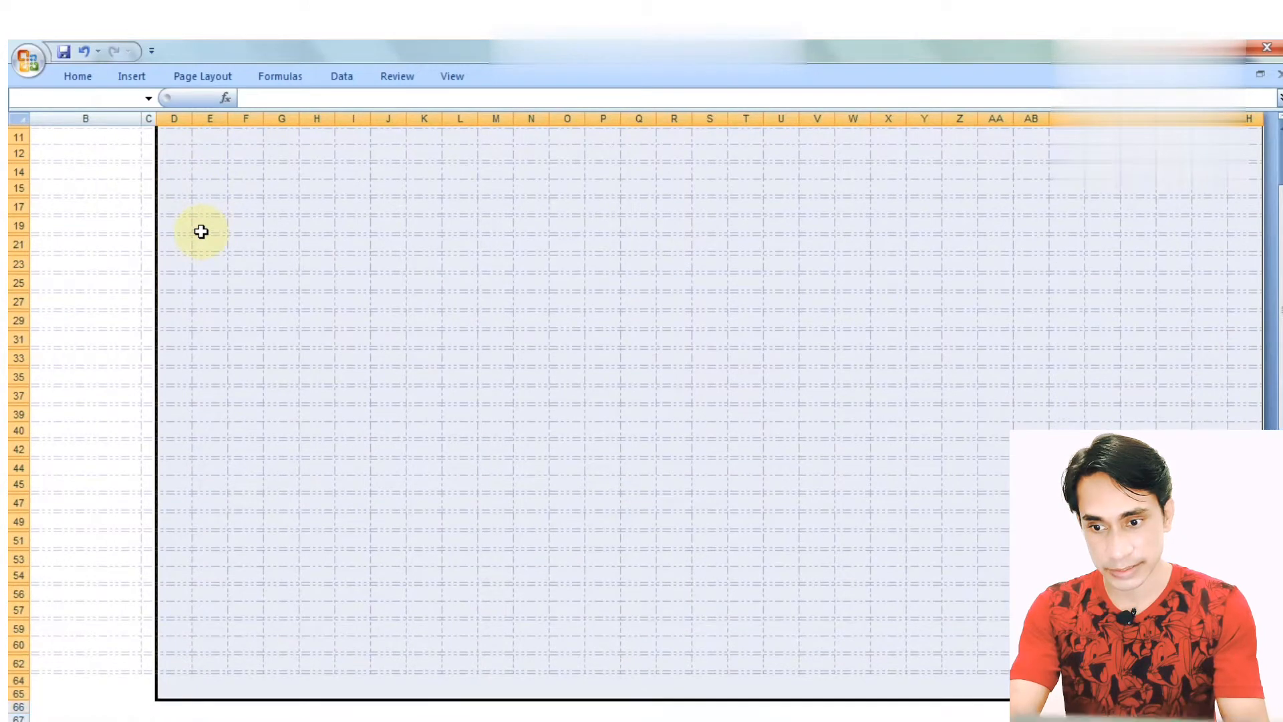
{"action": "key", "text": "shift+Up"}
{"action": "key", "text": "shift+Up"}
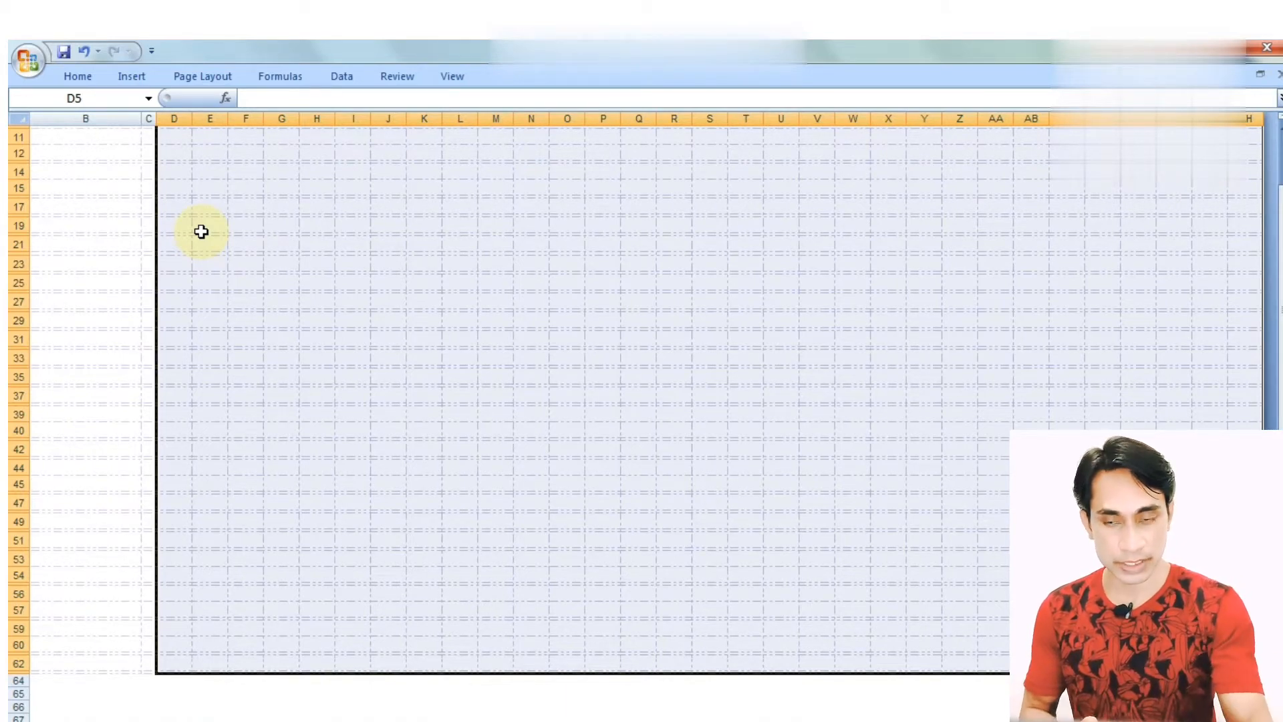
{"action": "key", "text": "Up"}
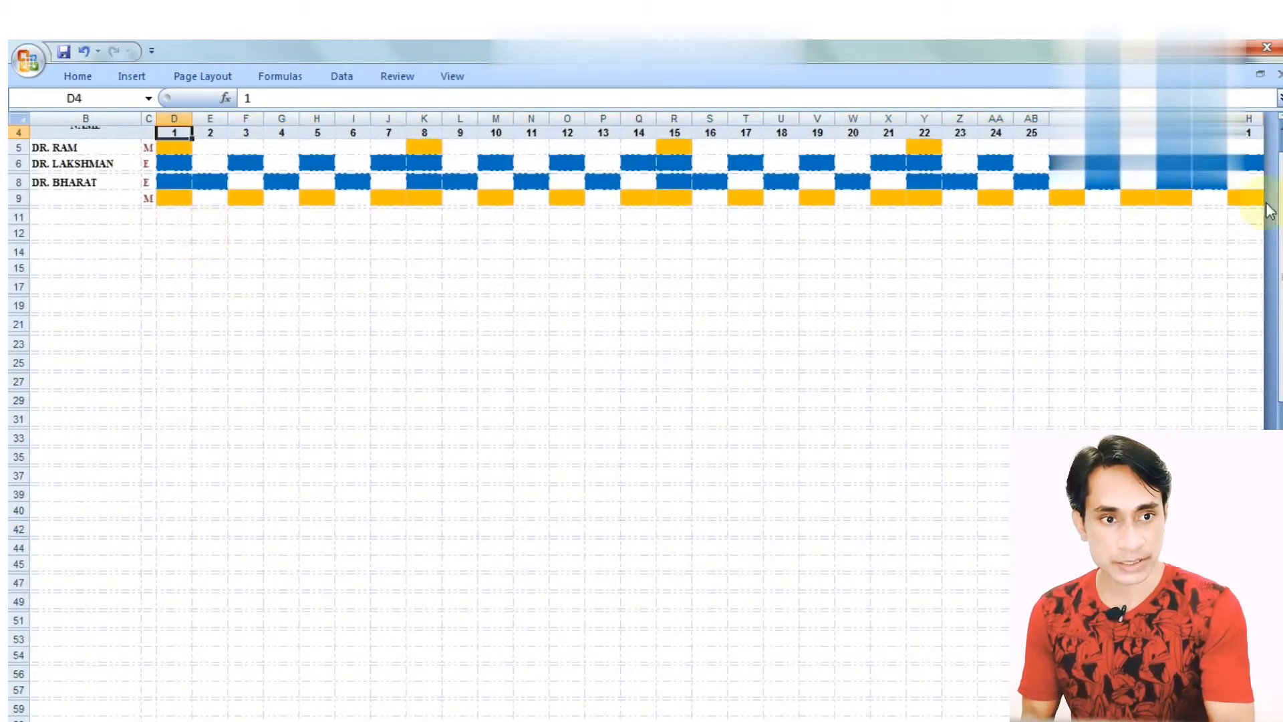
- Examine the M and E weekly tables below the roster and the serial numbers 1 to 34 between them
{"action": "left_click_drag", "start_coordinate": [1279, 214], "coordinate": [1279, 224]}
{"action": "left_click", "coordinate": [314, 248]}
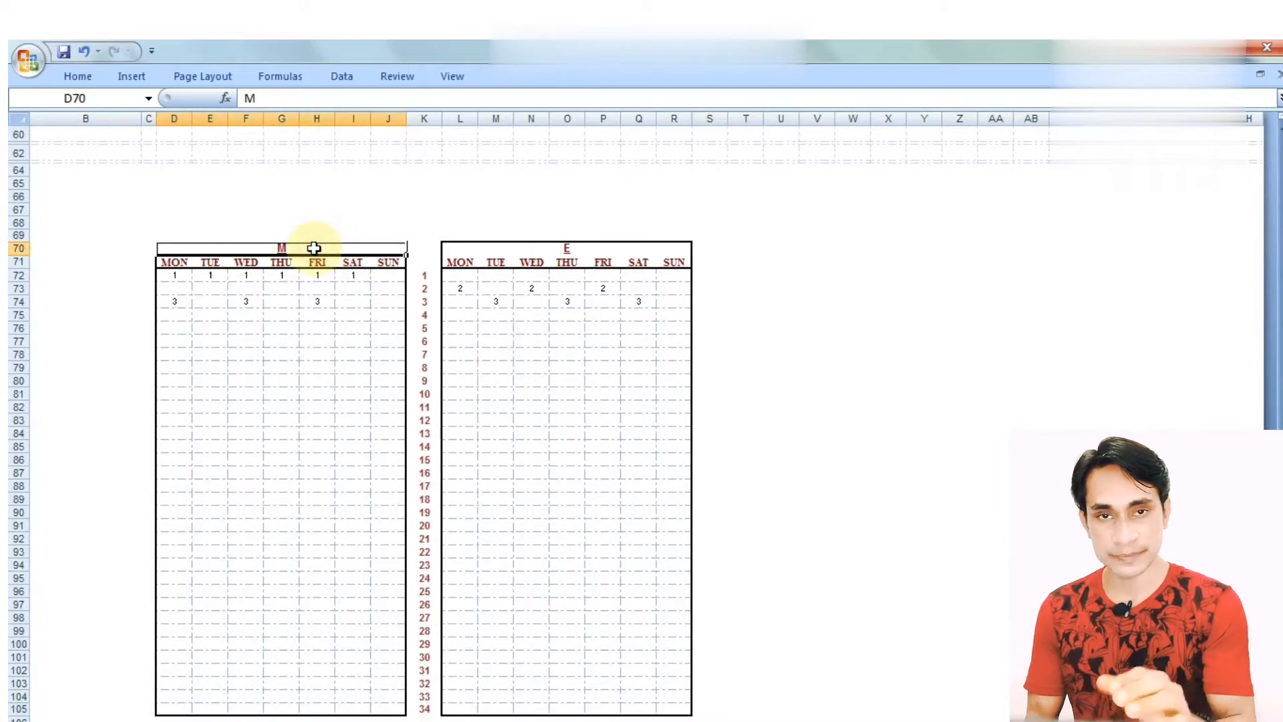
{"action": "left_click", "coordinate": [495, 250]}
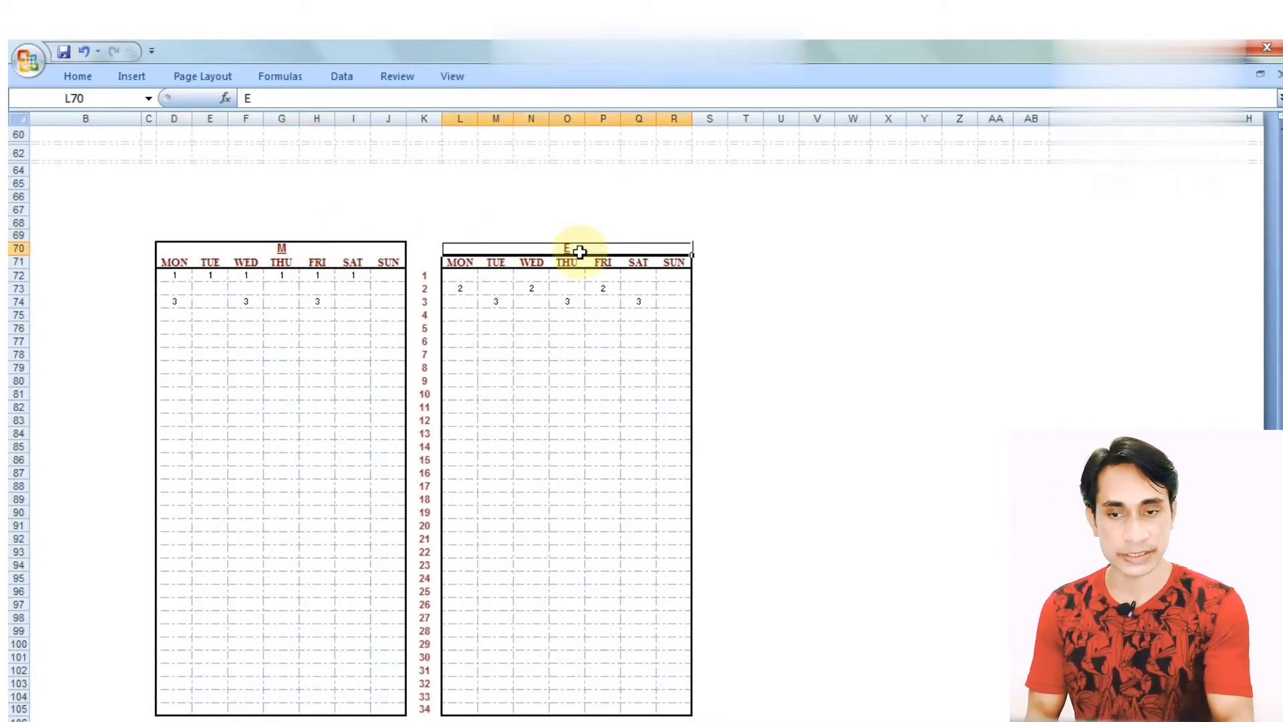
{"action": "left_click", "coordinate": [425, 338]}
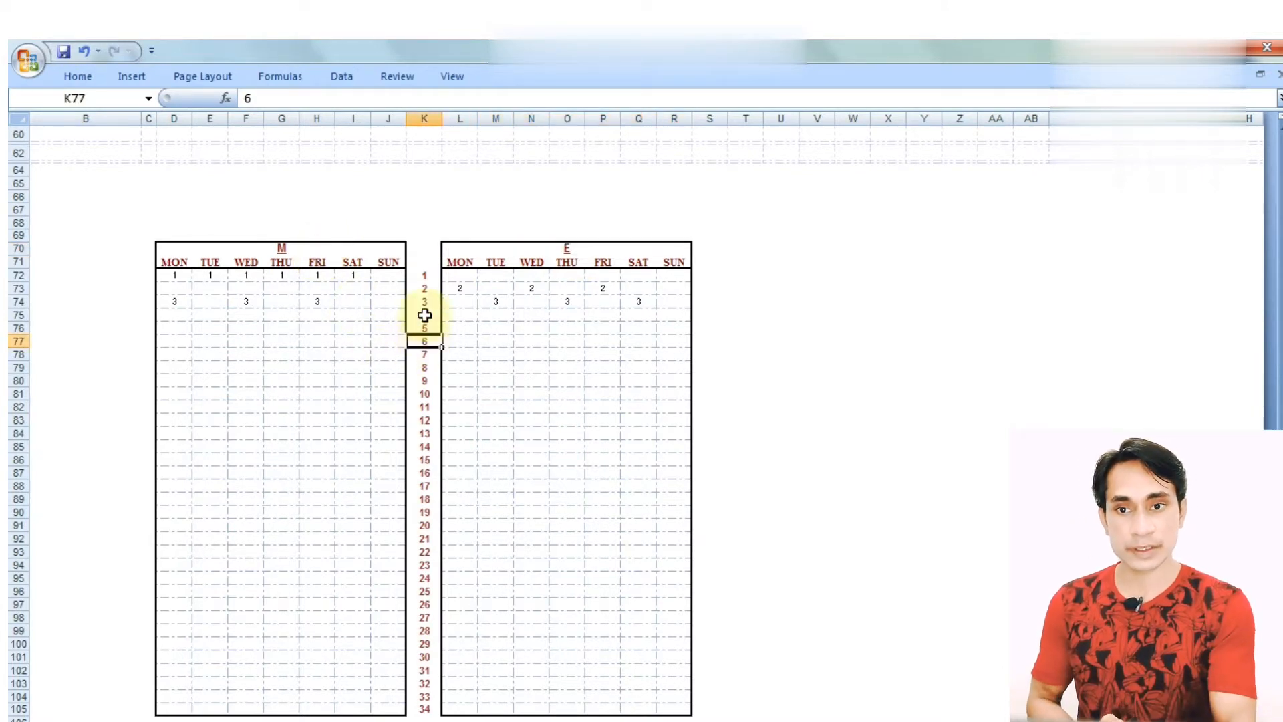
{"action": "left_click", "coordinate": [421, 260]}
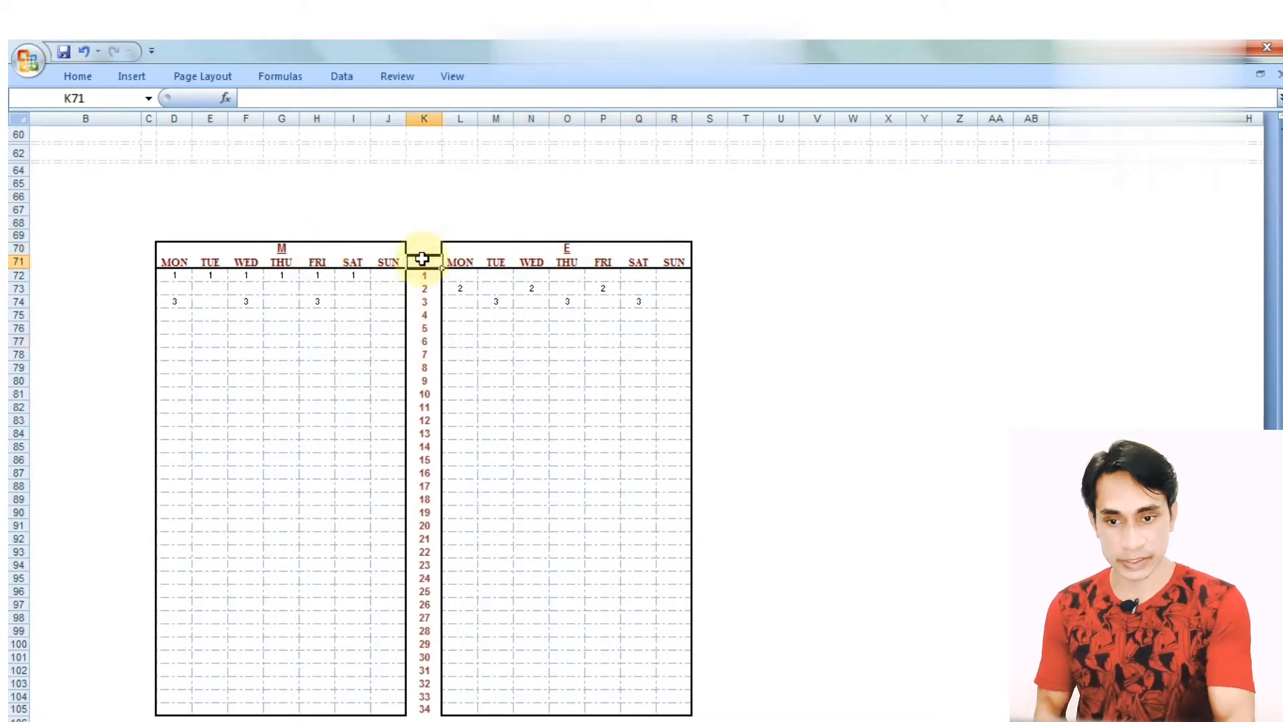
{"action": "left_click", "coordinate": [430, 709]}
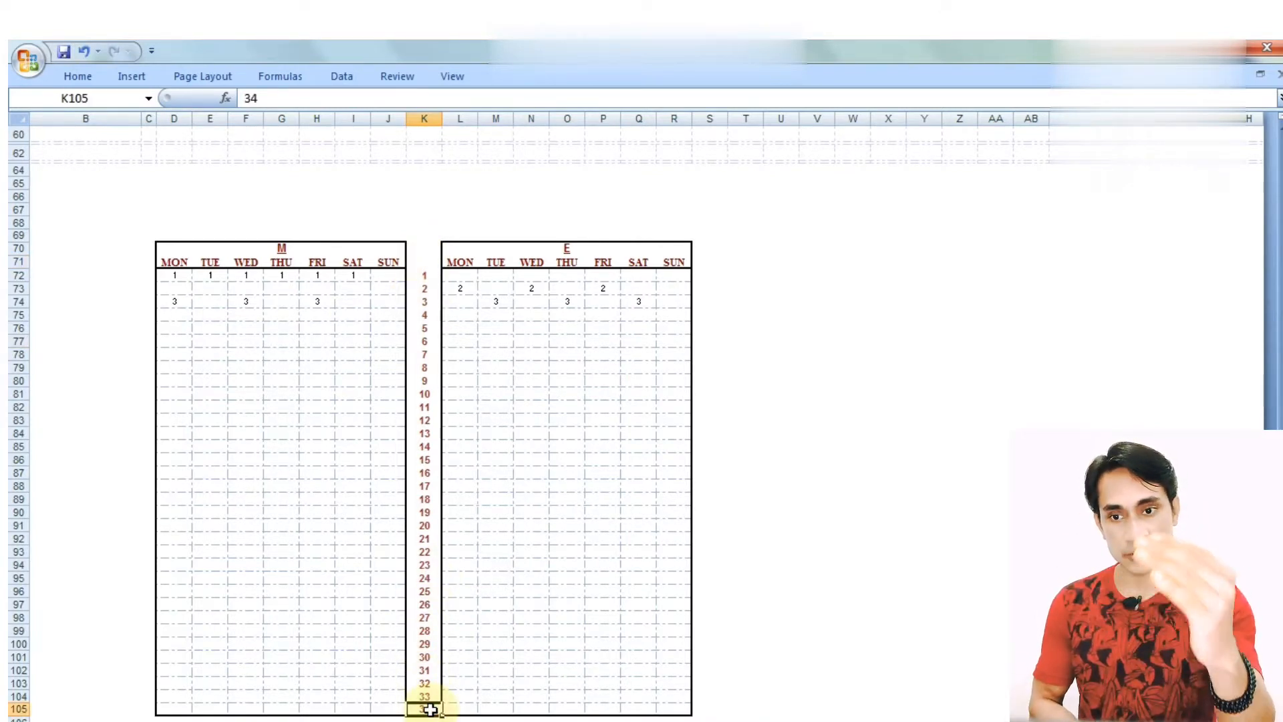
- Review the M table's entry area and weekday header, and compare the M and E table headings
{"action": "left_click_drag", "start_coordinate": [338, 420], "coordinate": [331, 632]}
{"action": "left_click", "coordinate": [257, 421]}
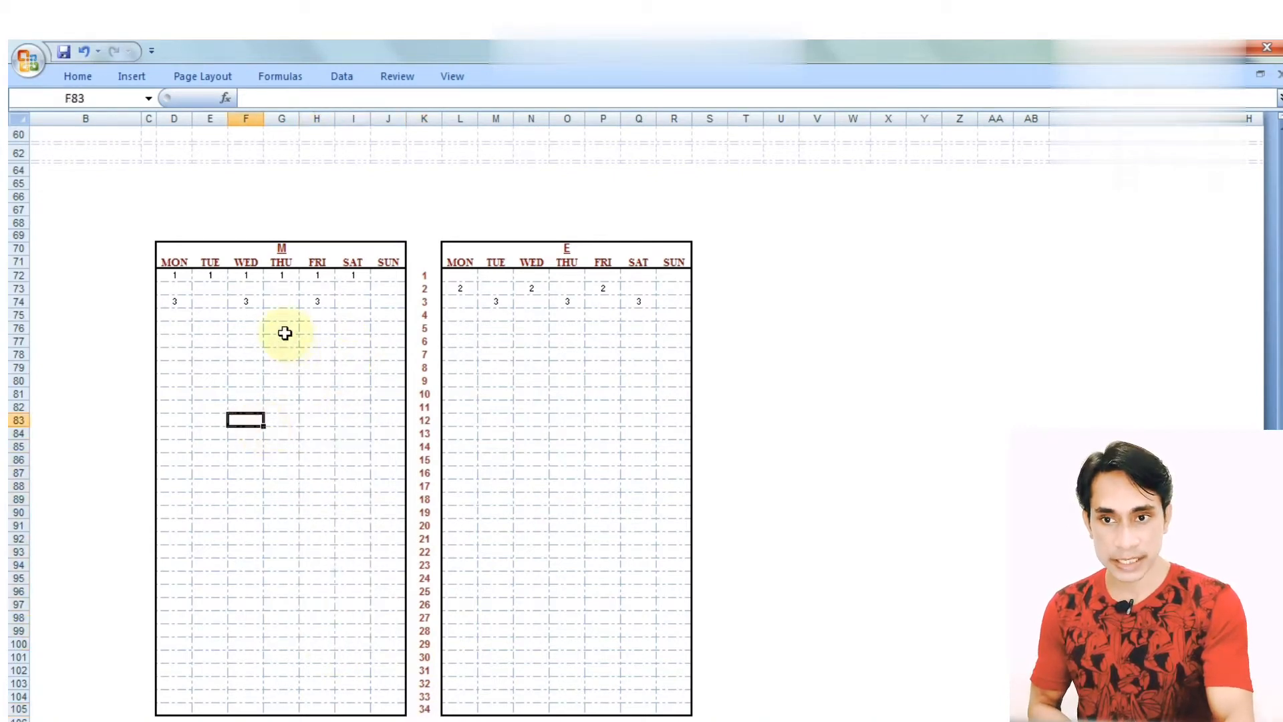
{"action": "left_click", "coordinate": [284, 258]}
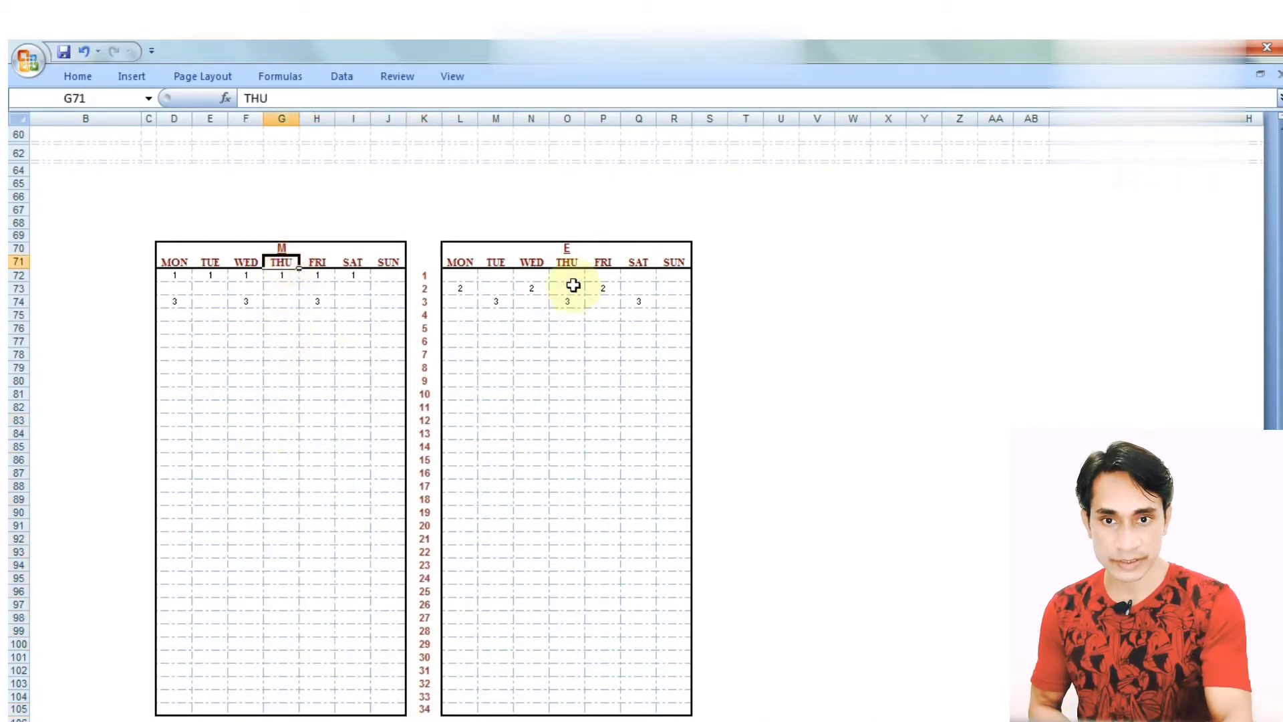
{"action": "left_click", "coordinate": [555, 251]}
{"action": "left_click", "coordinate": [281, 250]}
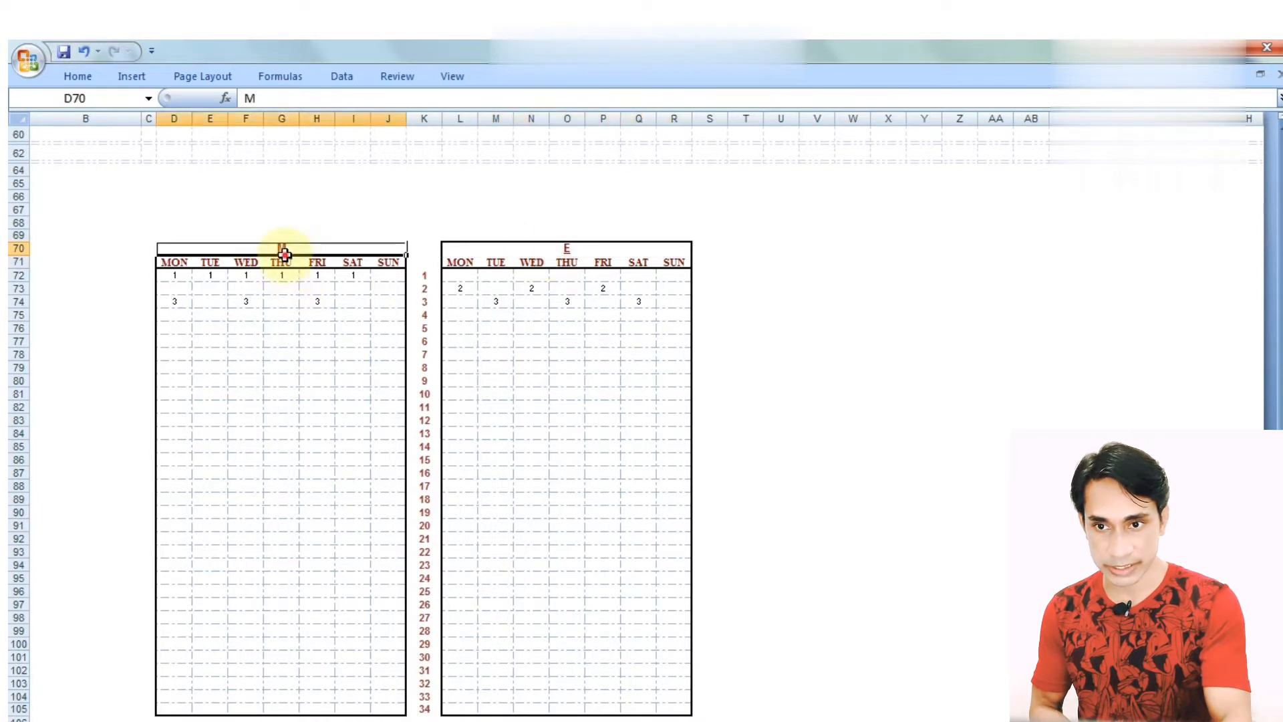
- Compare the Monday to Sunday headers of the M and E tables and review the E table's entry area
{"action": "left_click", "coordinate": [274, 266]}
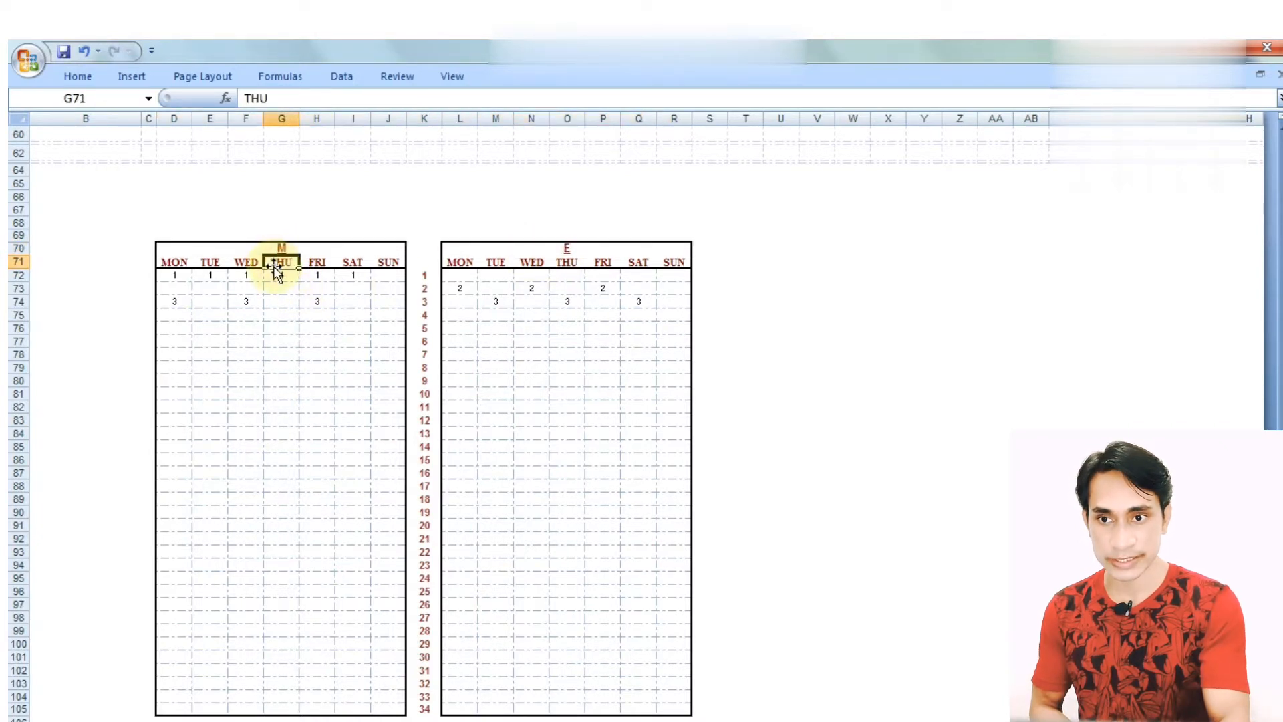
{"action": "left_click", "coordinate": [179, 260]}
{"action": "left_click", "coordinate": [401, 261]}
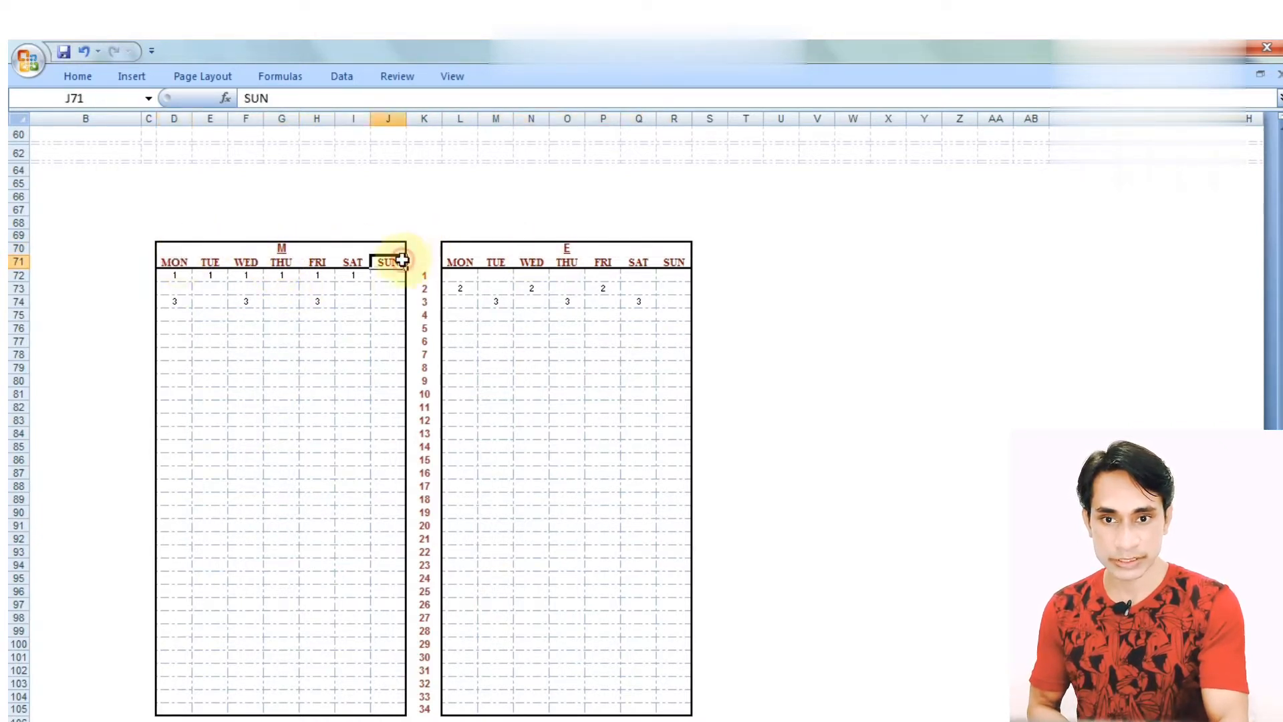
{"action": "left_click", "coordinate": [462, 263]}
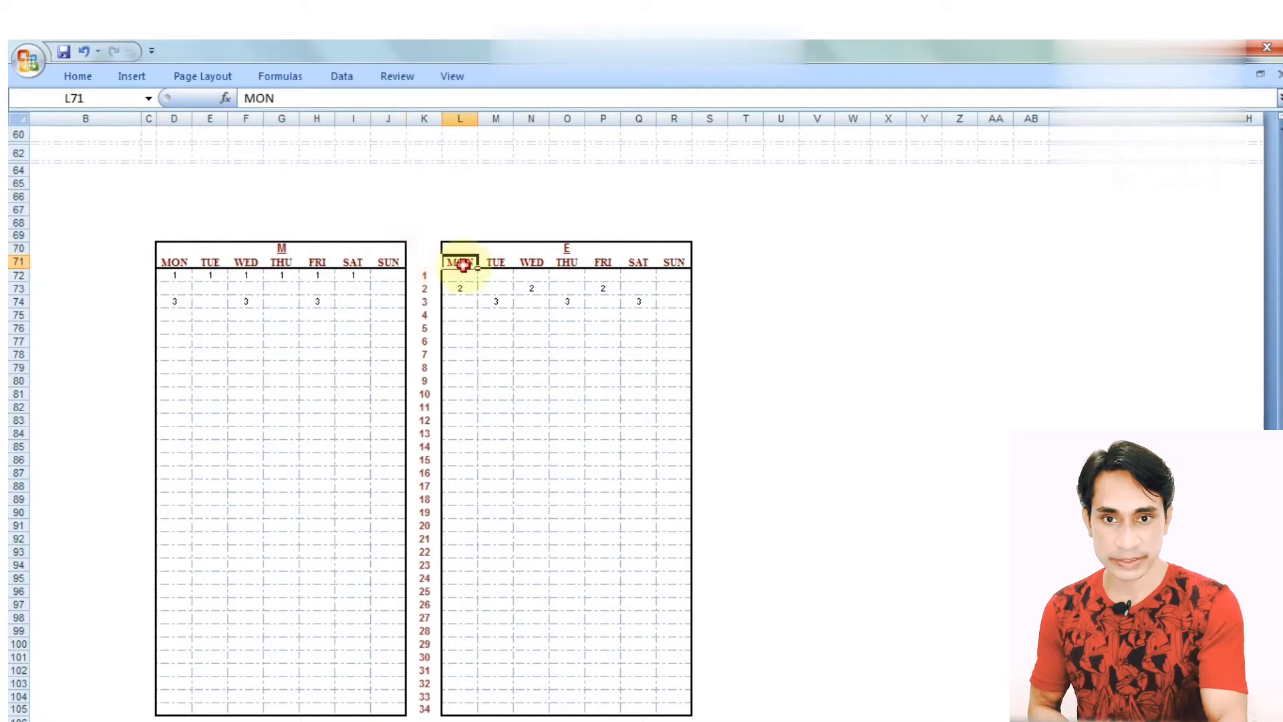
{"action": "left_click", "coordinate": [673, 275]}
{"action": "left_click", "coordinate": [540, 416]}
{"action": "left_click", "coordinate": [503, 373]}
{"action": "left_click_drag", "start_coordinate": [503, 373], "coordinate": [641, 505]}
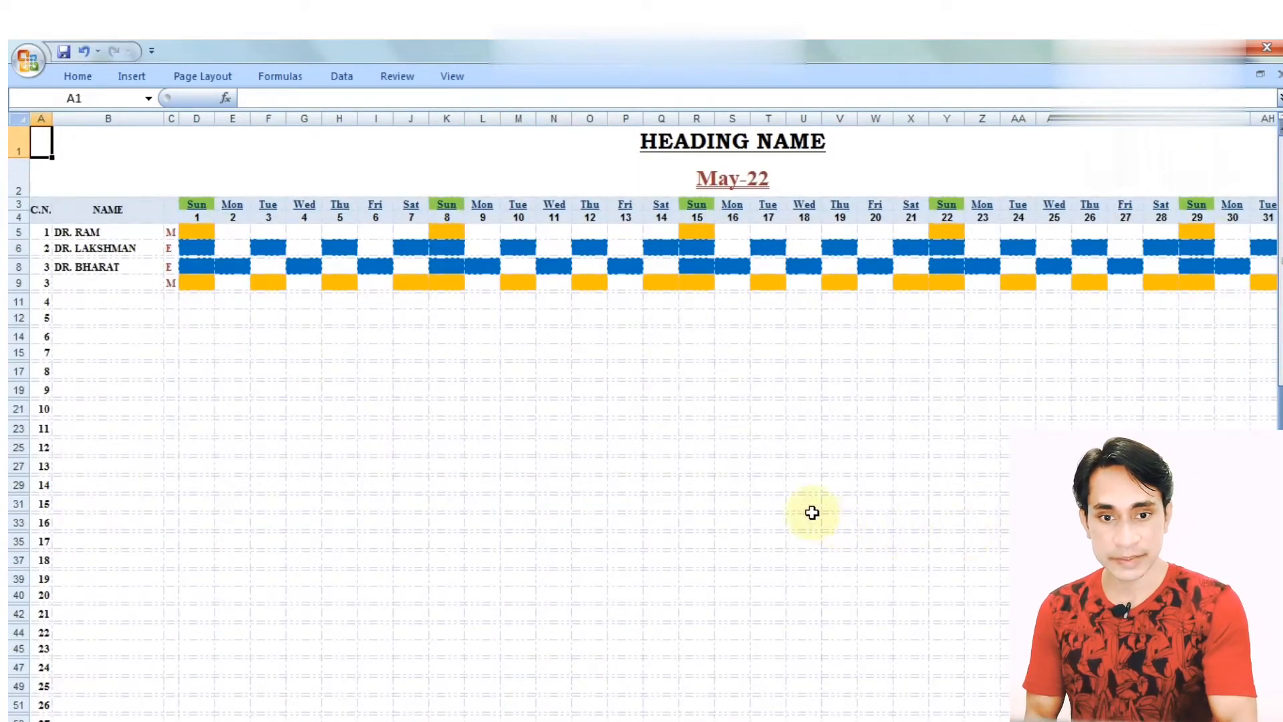
- Examine the roster's empty duty grid and the weekday formula in cell D3 above day 1
{"action": "left_click_drag", "start_coordinate": [805, 511], "coordinate": [579, 465]}
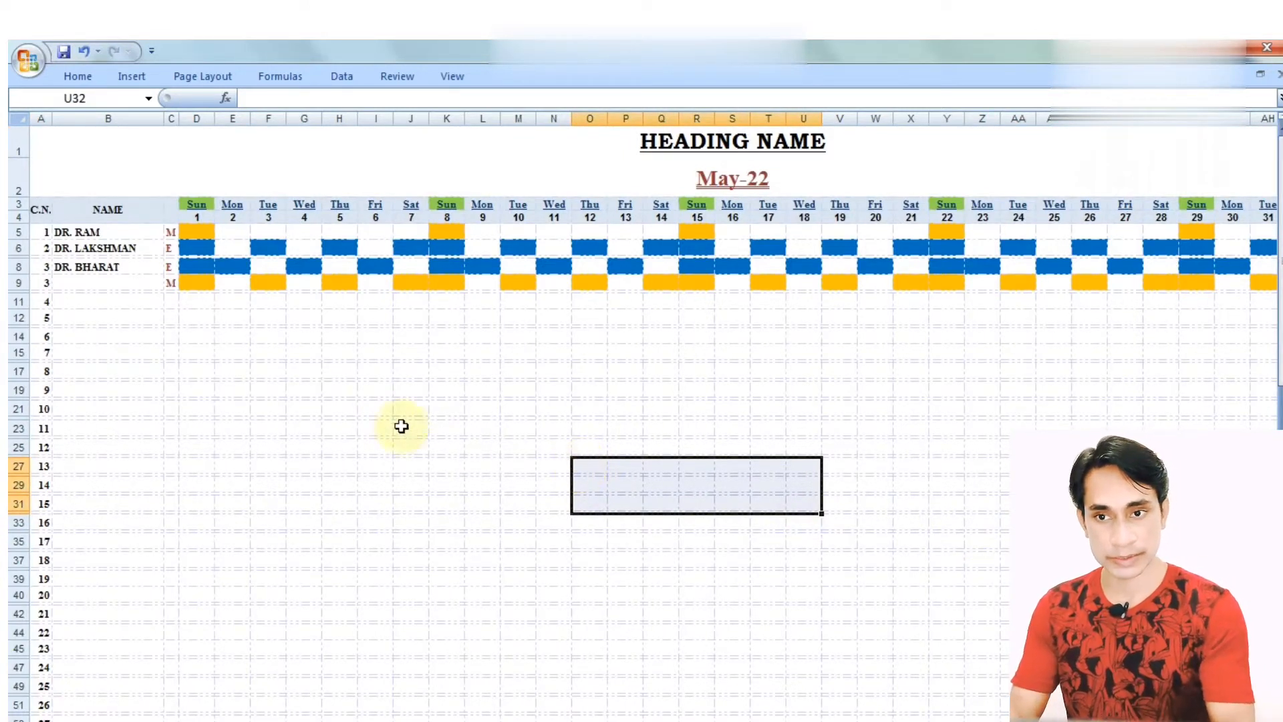
{"action": "left_click", "coordinate": [377, 418]}
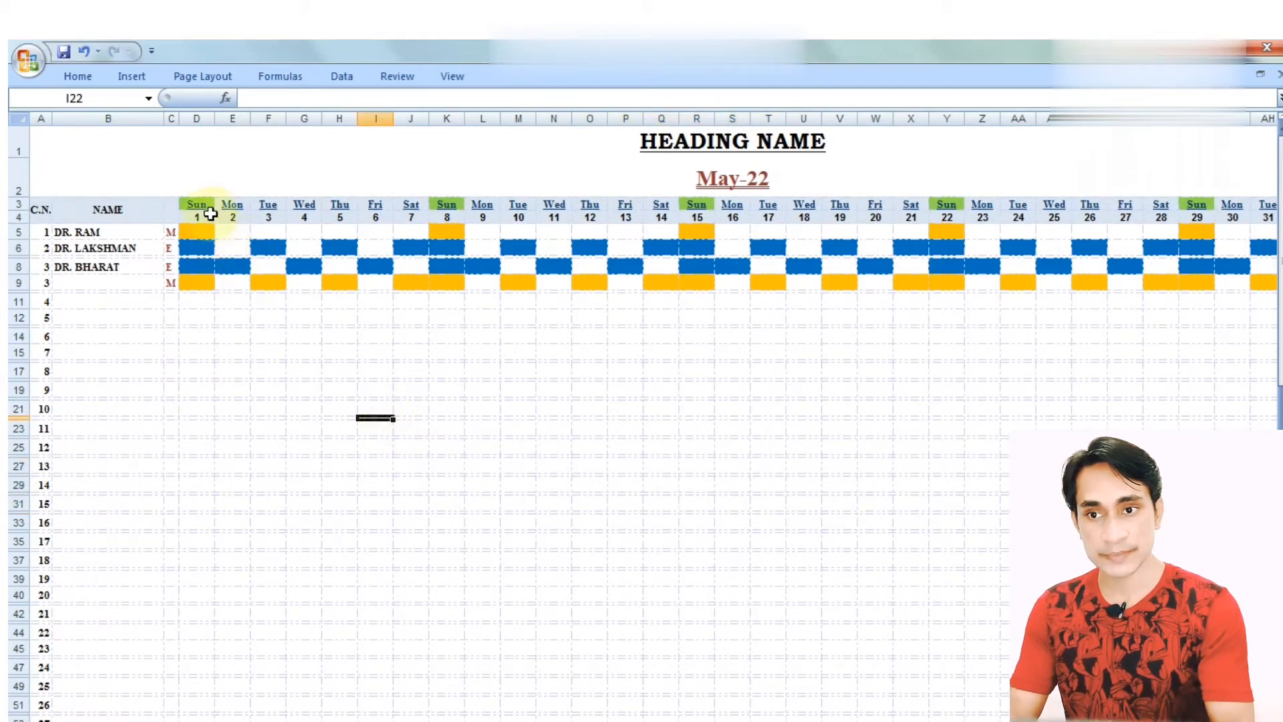
{"action": "left_click", "coordinate": [202, 207]}
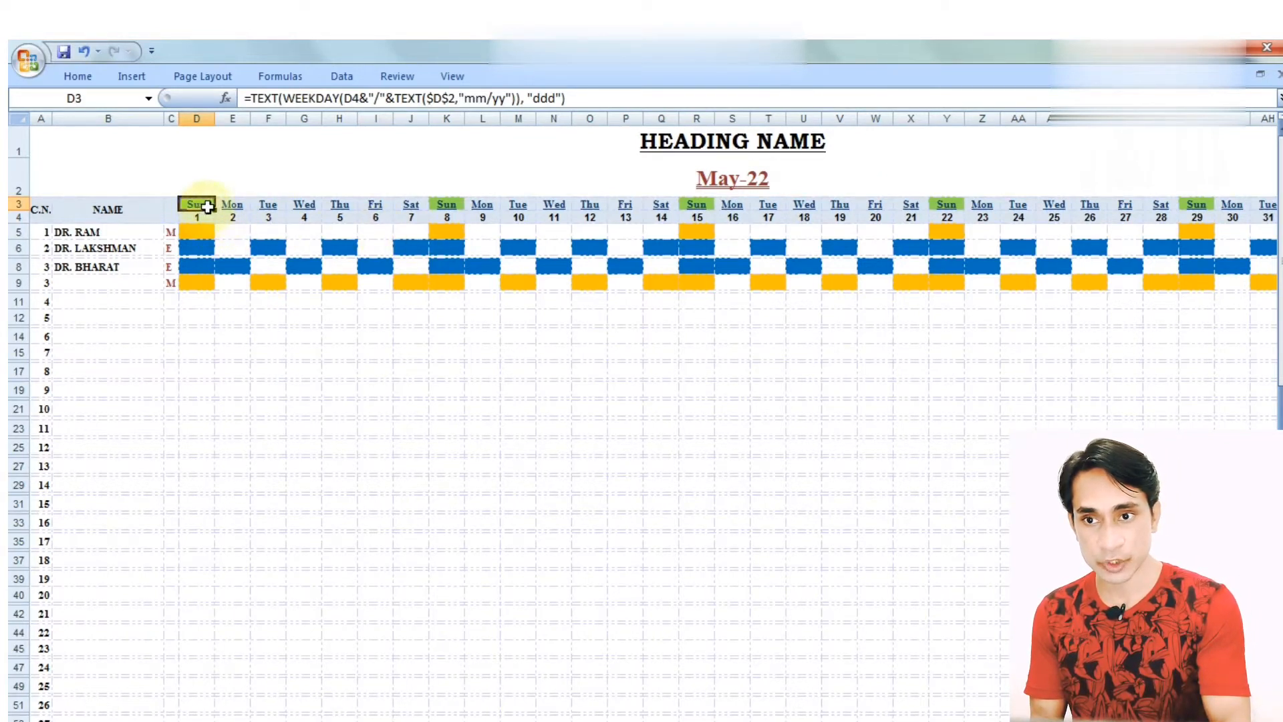
- Format the month cell D2 as a date of type Mar-01 with the English (United States) locale
{"action": "left_click", "coordinate": [732, 178]}
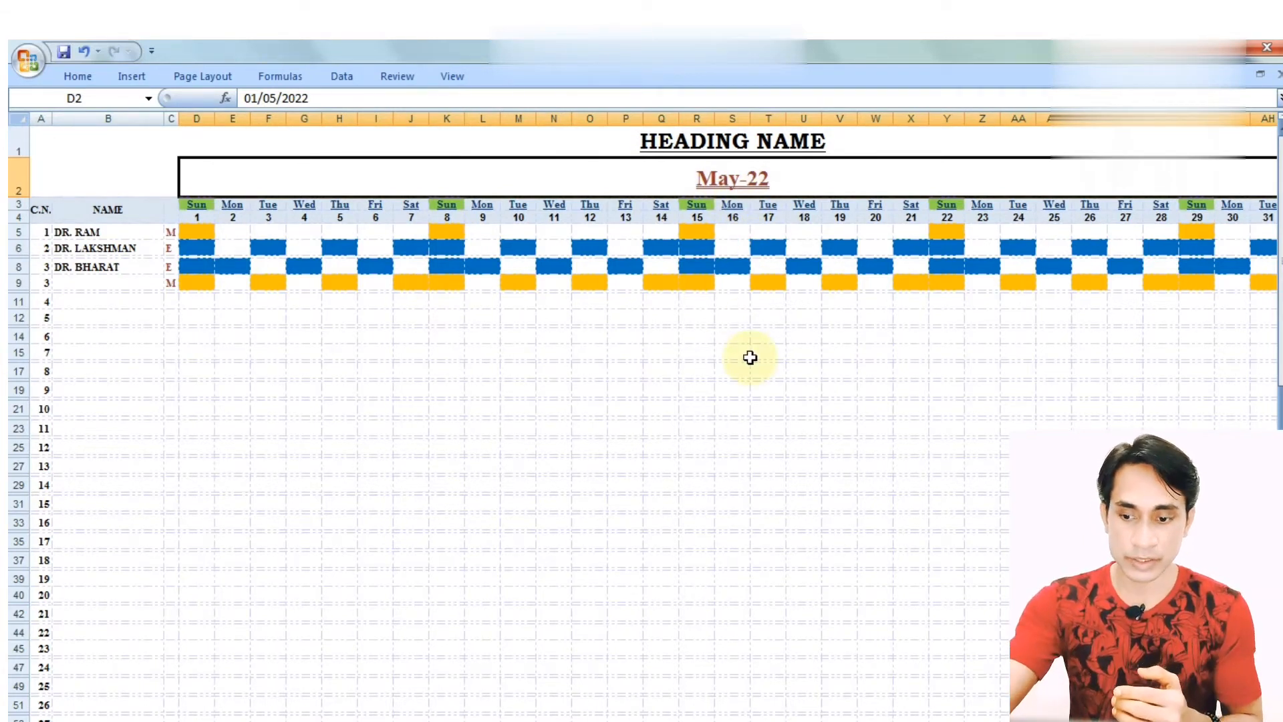
{"action": "key", "text": "ctrl+1"}
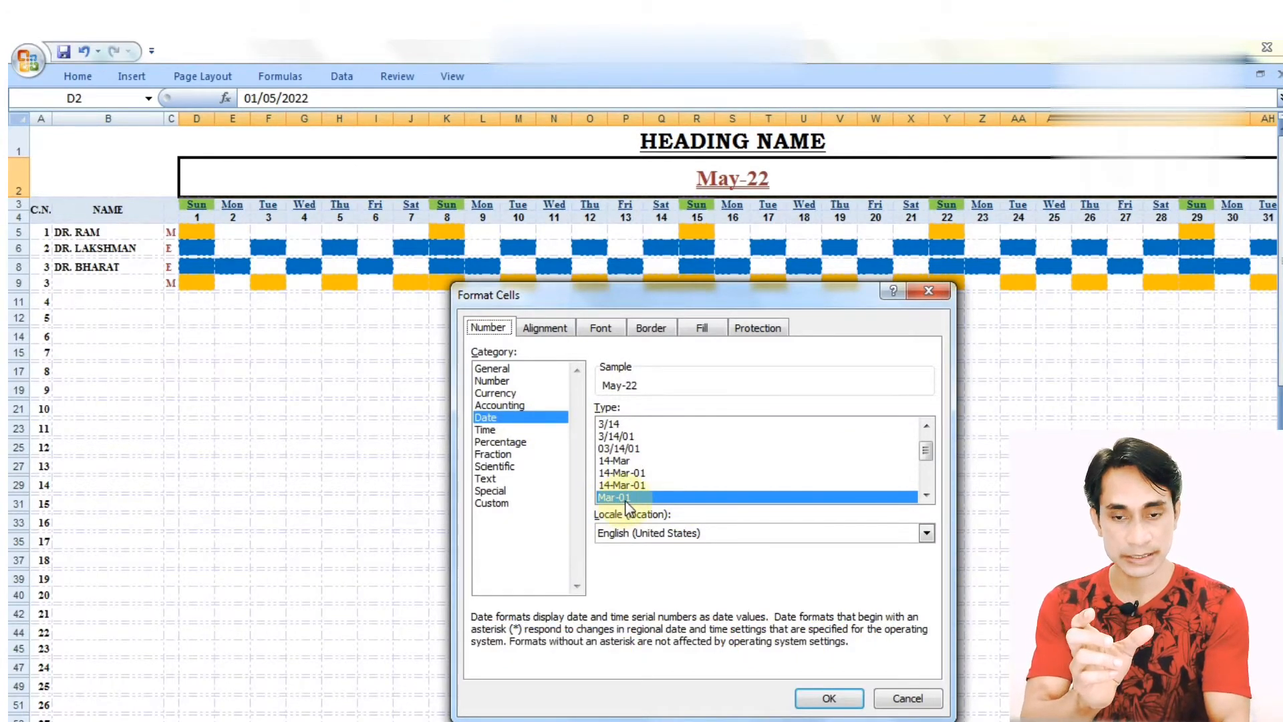
{"action": "left_click", "coordinate": [829, 698]}
{"action": "left_click", "coordinate": [738, 411]}
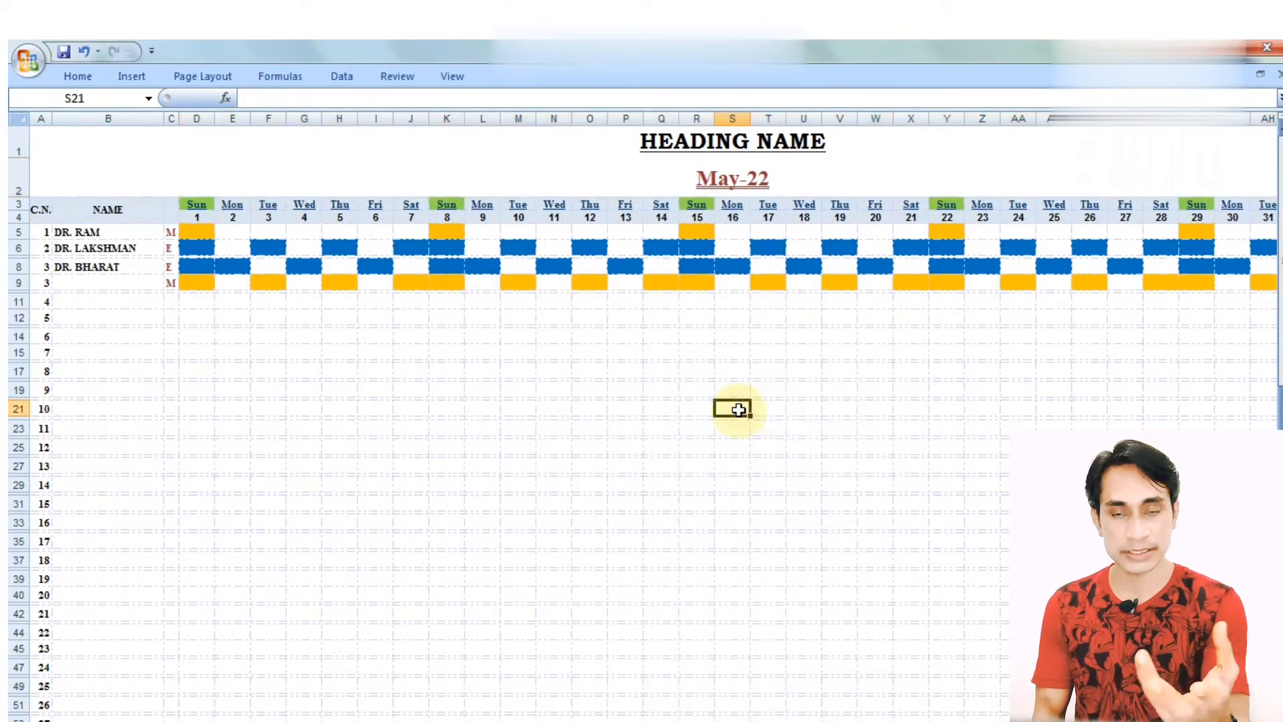
- Inspect the month cell D2 and the TEXT formula in D3 that builds the weekday from day and month
{"action": "left_click", "coordinate": [722, 177]}
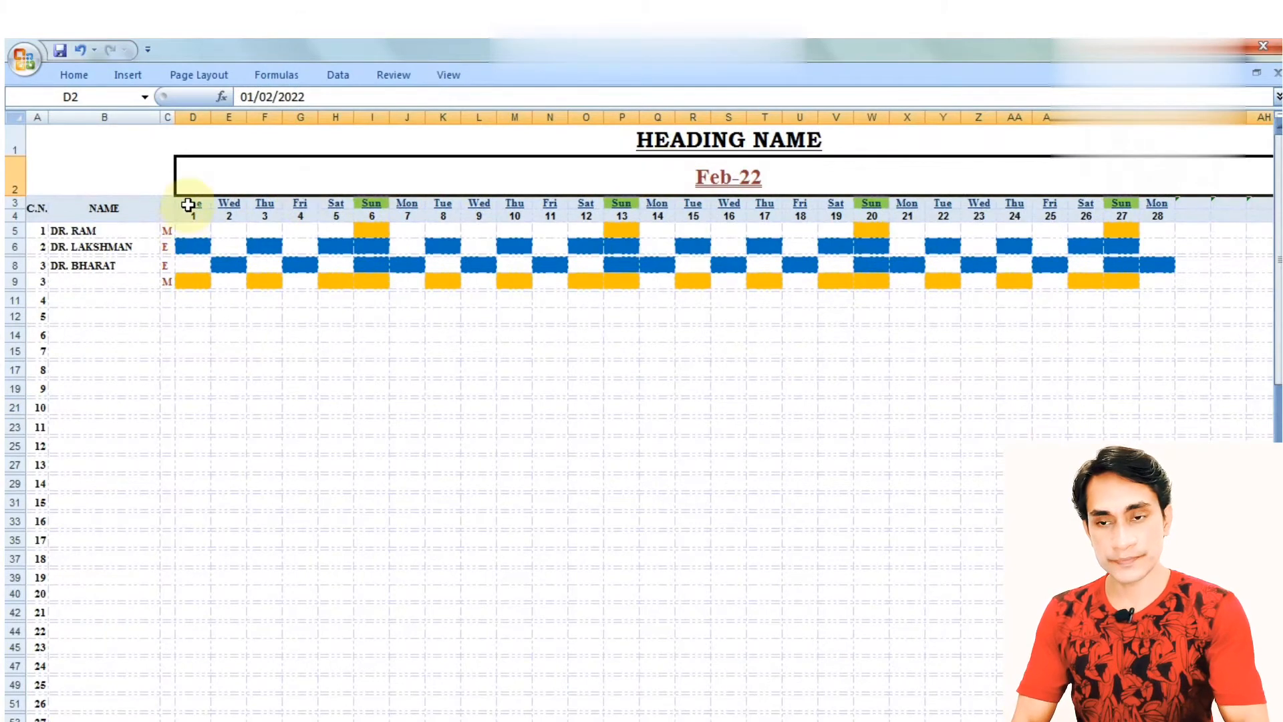
{"action": "left_click", "coordinate": [188, 205]}
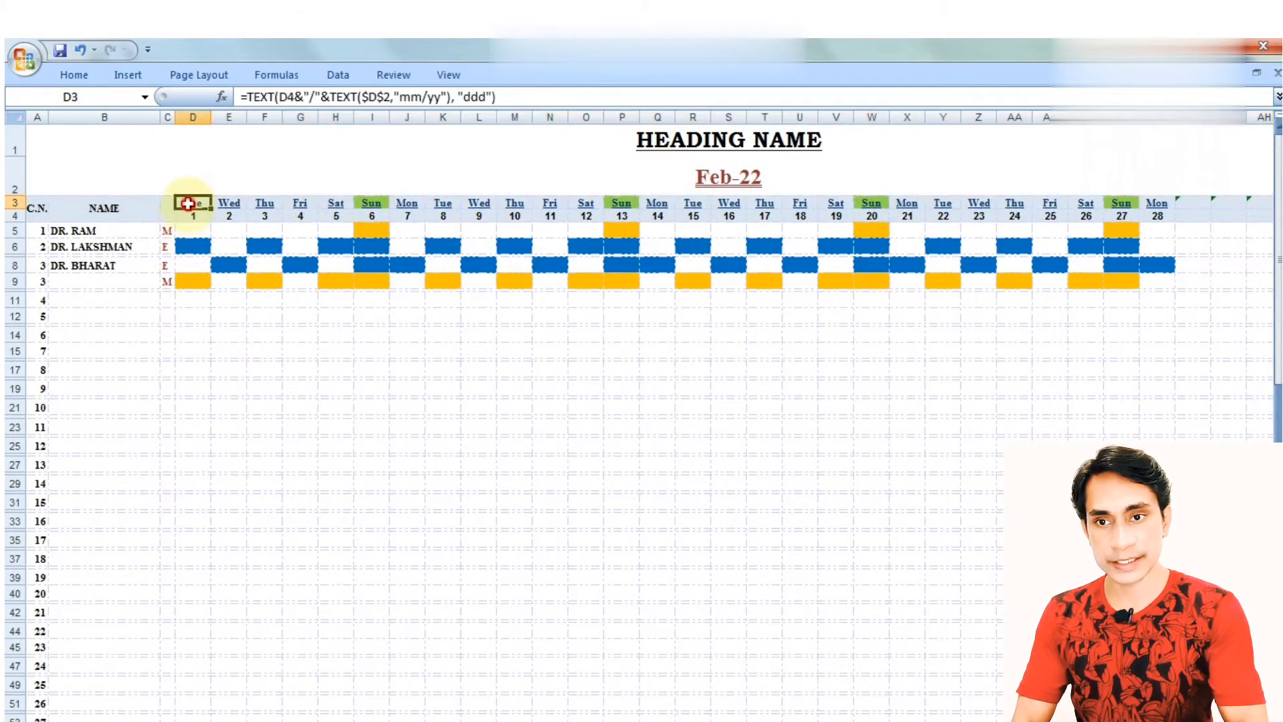
{"action": "double_click", "coordinate": [187, 205]}
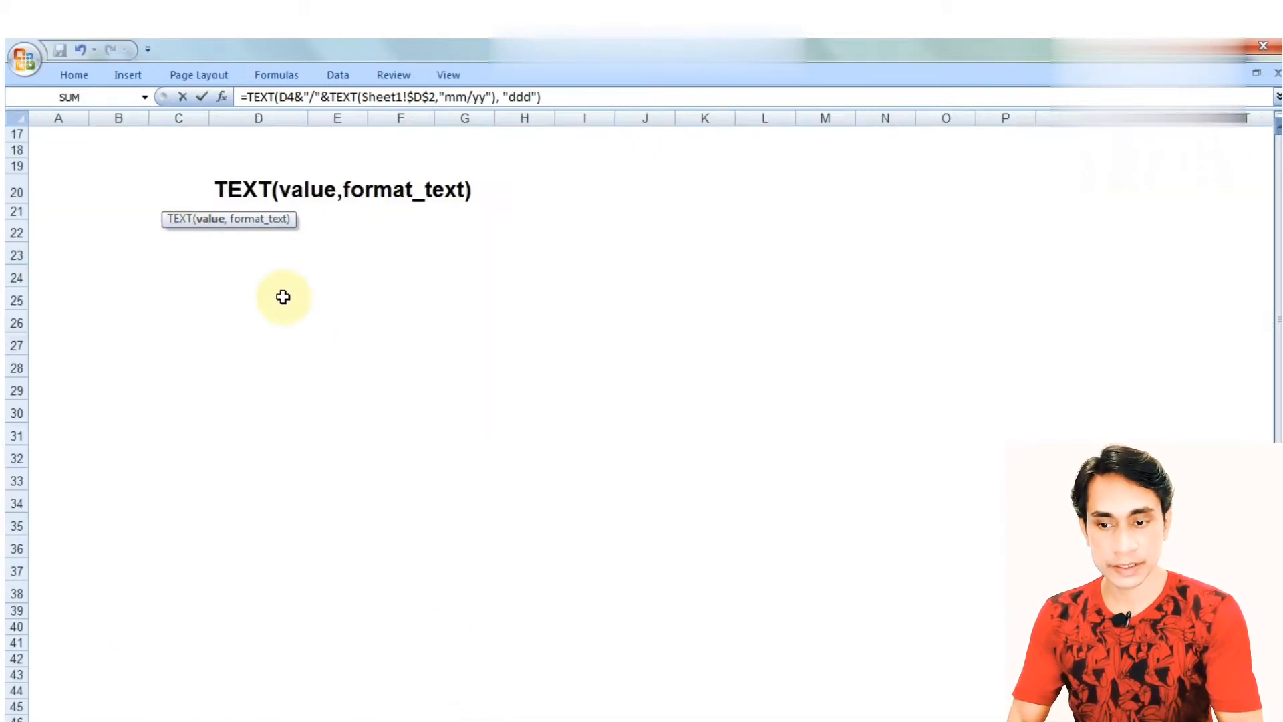
{"action": "key", "text": "Return"}
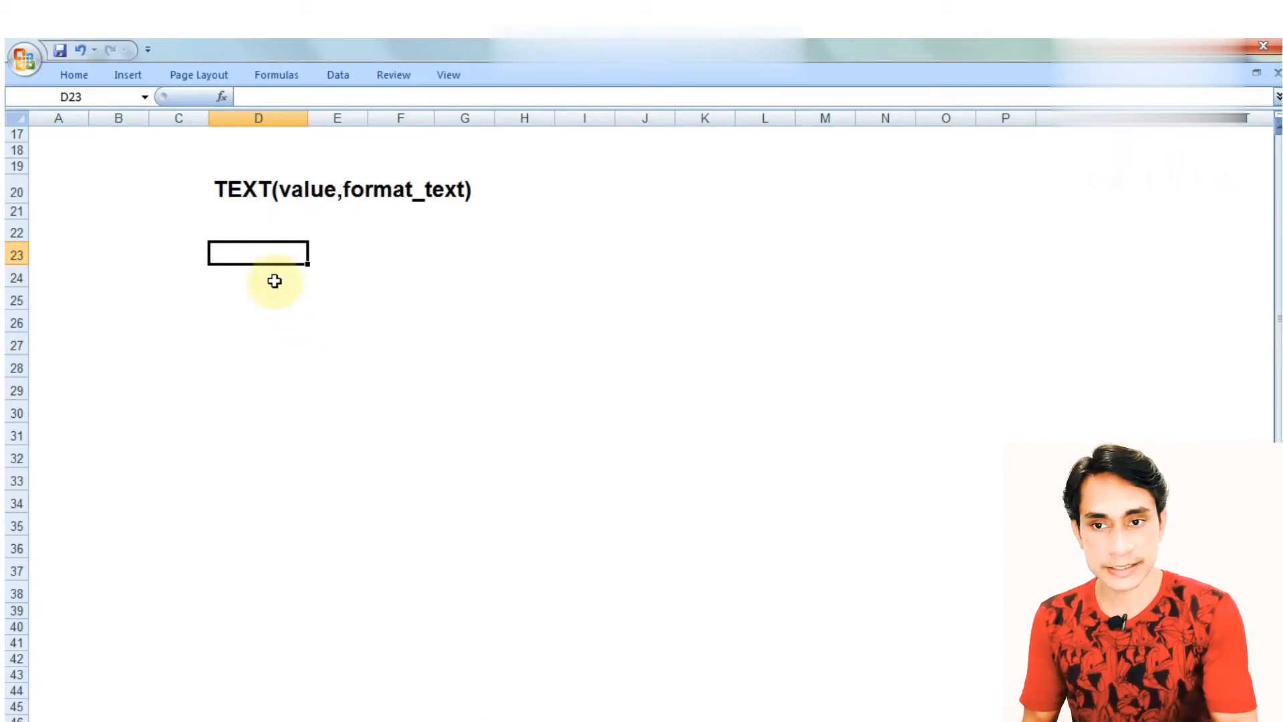
- Enter 5/22 as the sample date in cell D23 of the TEXT syntax sheet and check its stored date
{"action": "type", "text": "5/22"}
{"action": "key", "text": "Return"}
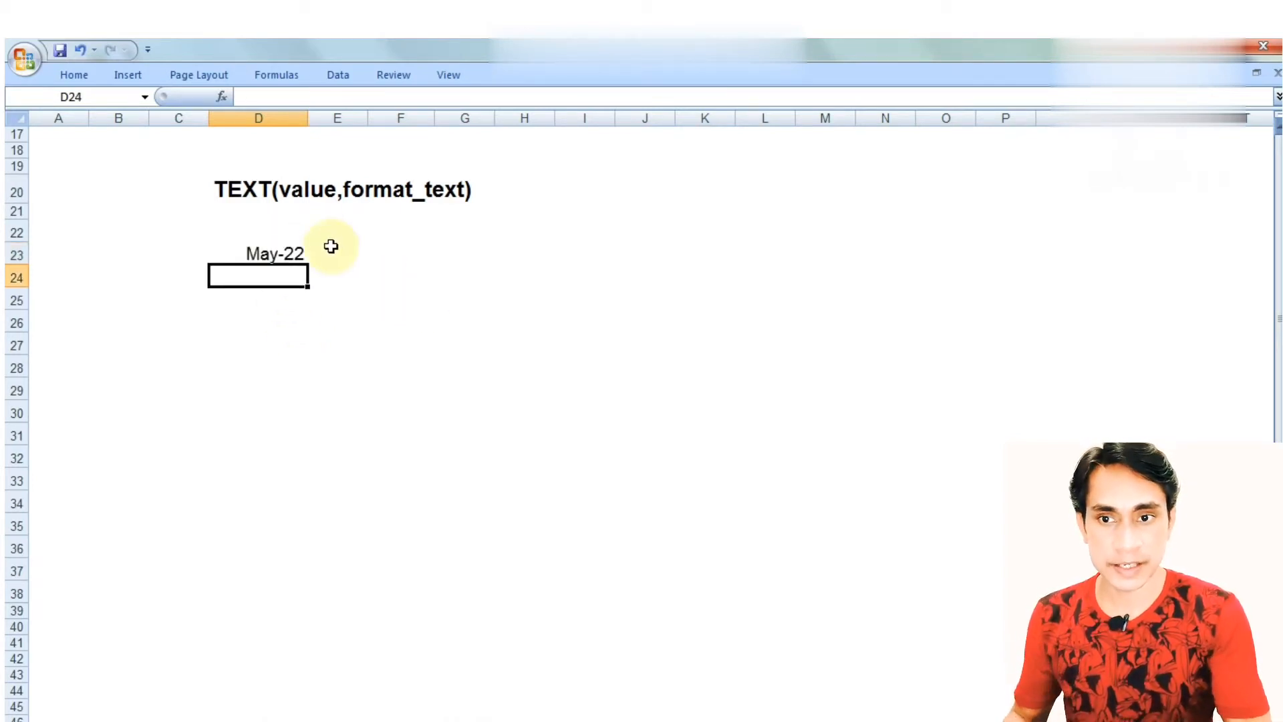
{"action": "left_click", "coordinate": [294, 252]}
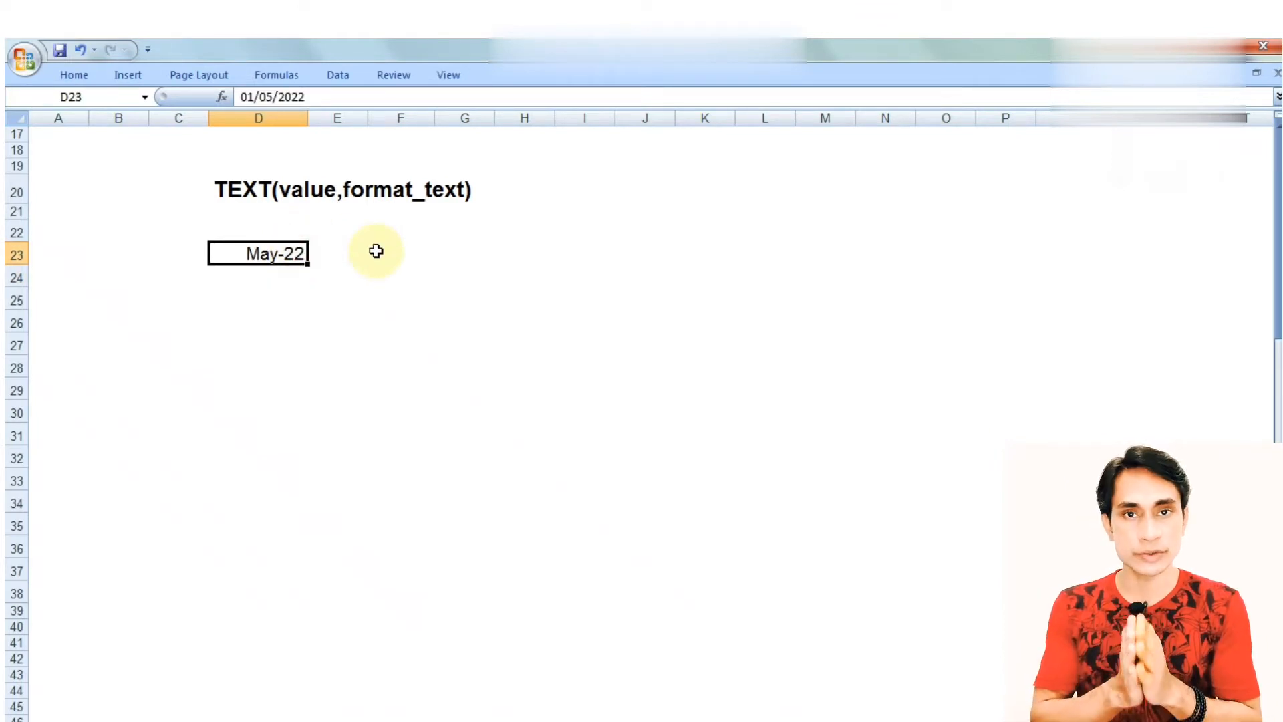
- Enter the formula =TEXT(D23,"ddd") in cell D26 and compare it with the source date in D23
{"action": "left_click", "coordinate": [271, 320]}
{"action": "type", "text": "=tex"}
{"action": "key", "text": "Tab"}
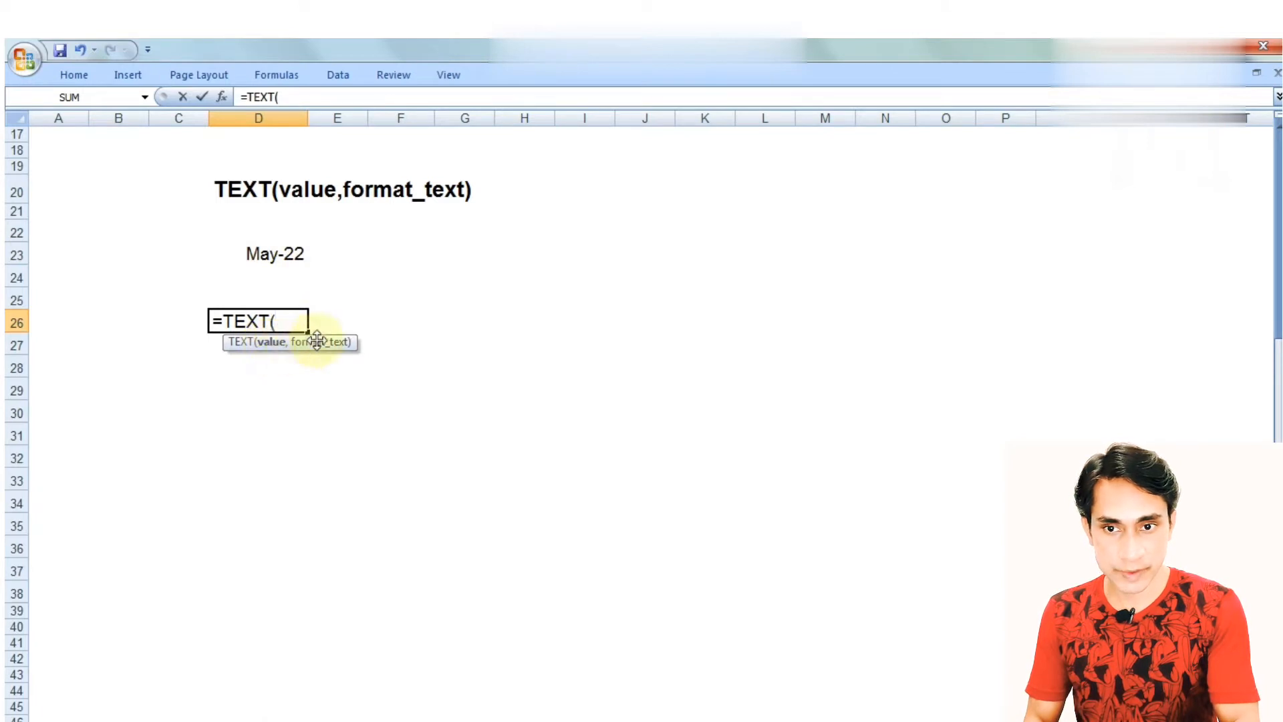
{"action": "left_click", "coordinate": [277, 256]}
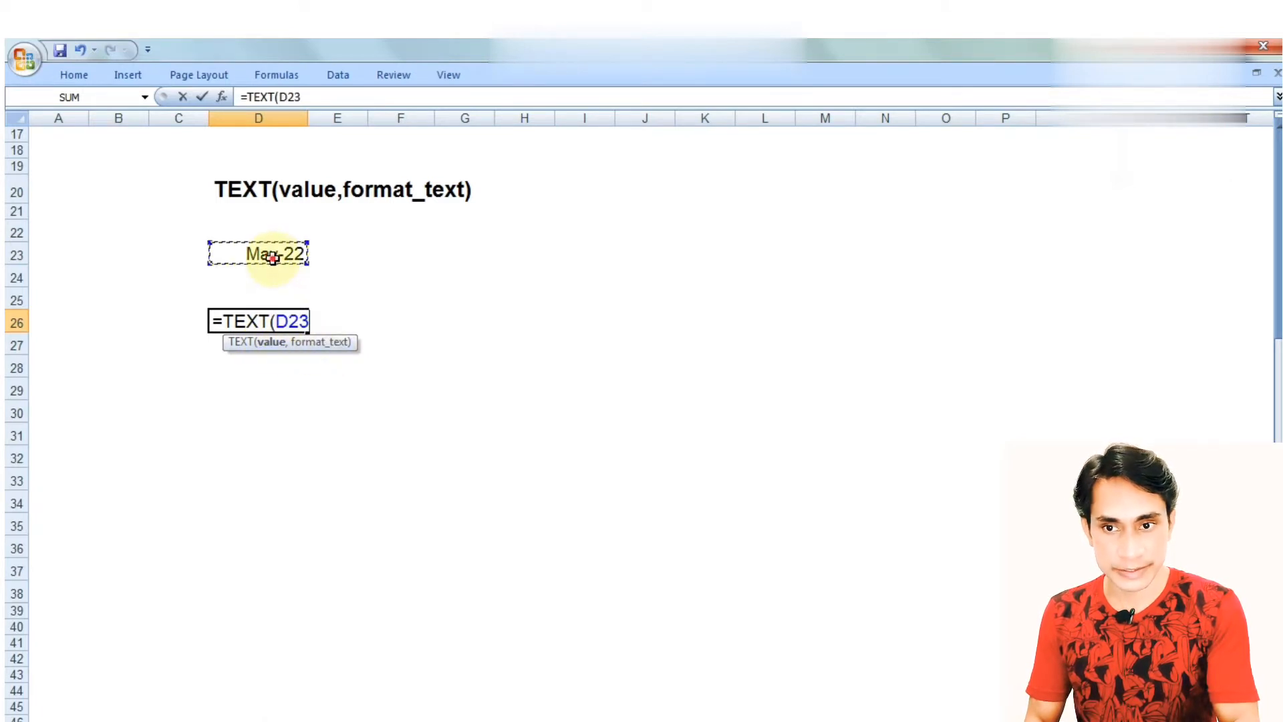
{"action": "type", "text": ","}
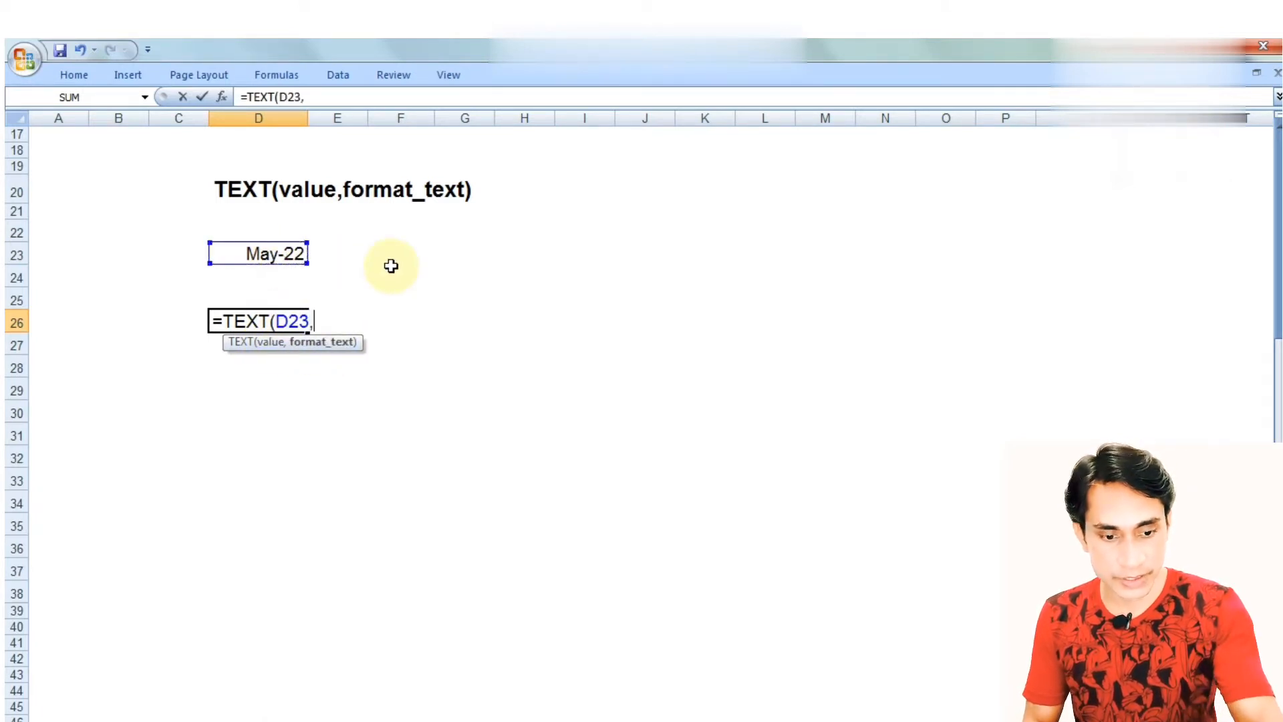
{"action": "type", "text": "\"dd"}
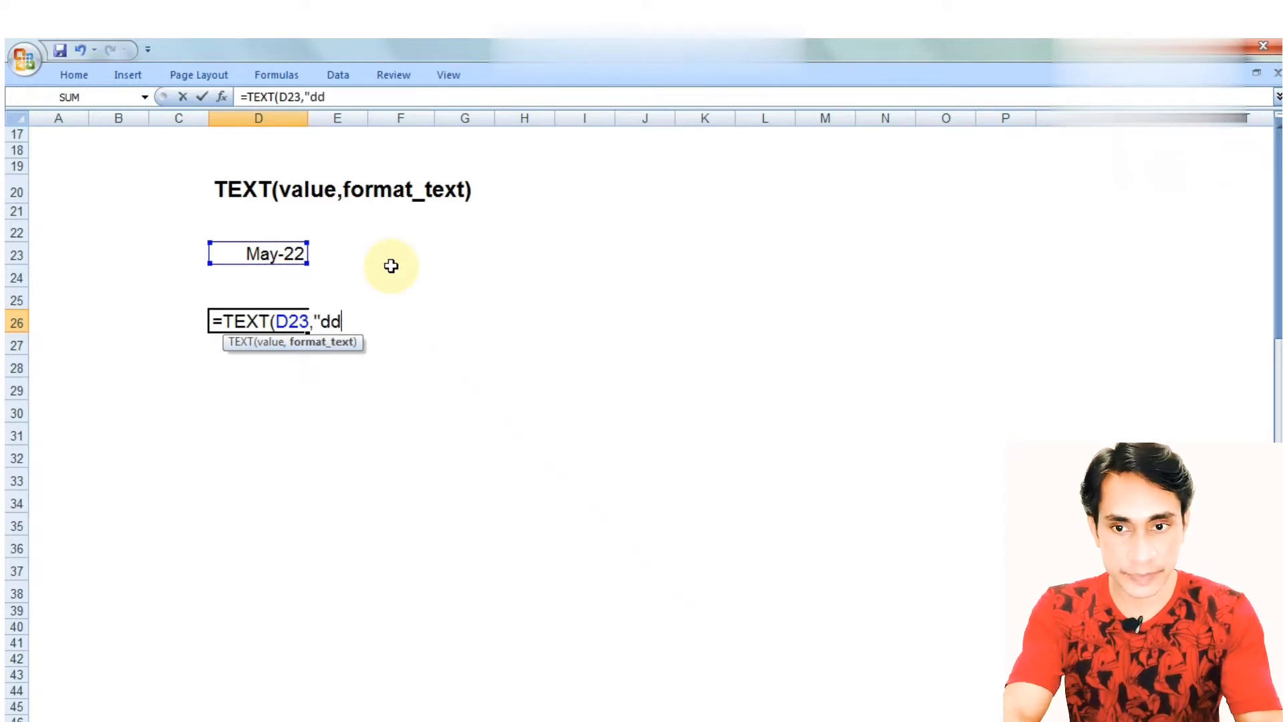
{"action": "type", "text": "d\")"}
{"action": "key", "text": "Return"}
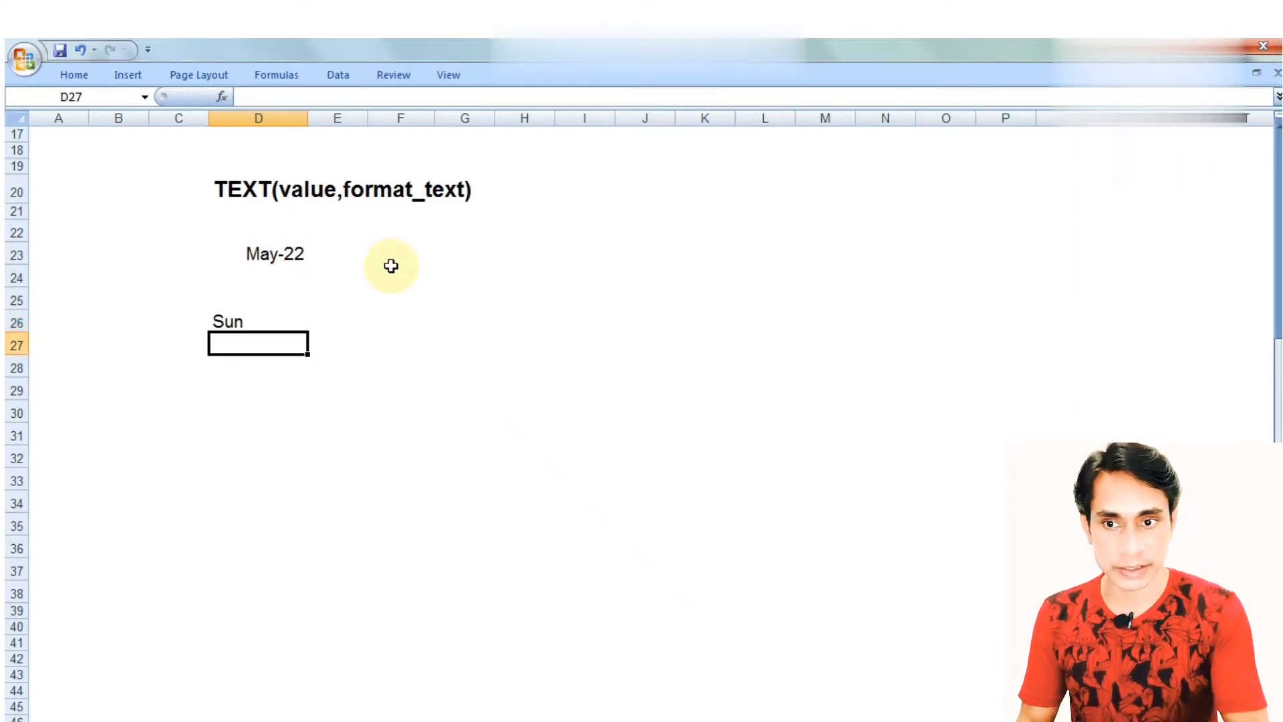
{"action": "left_click", "coordinate": [242, 322]}
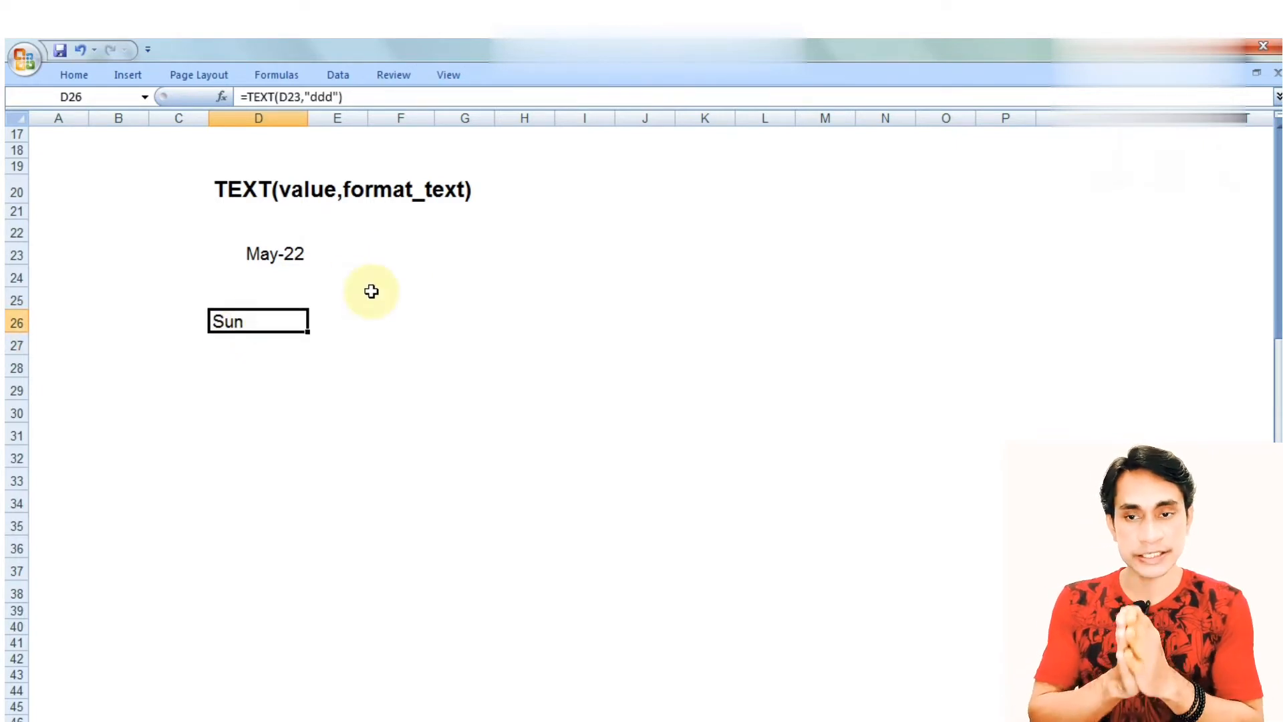
{"action": "left_click", "coordinate": [290, 253]}
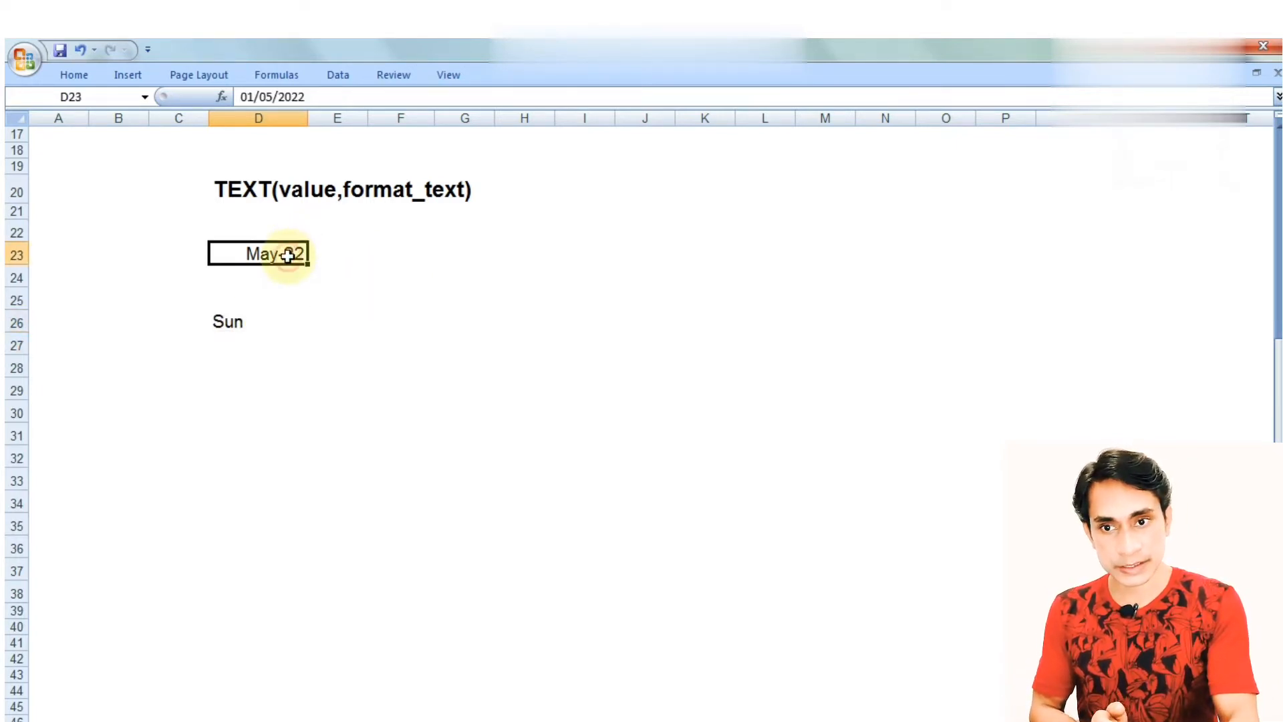
- Extend the format text of the formula in D26 to "ddd/mmm"
{"action": "left_click", "coordinate": [237, 320]}
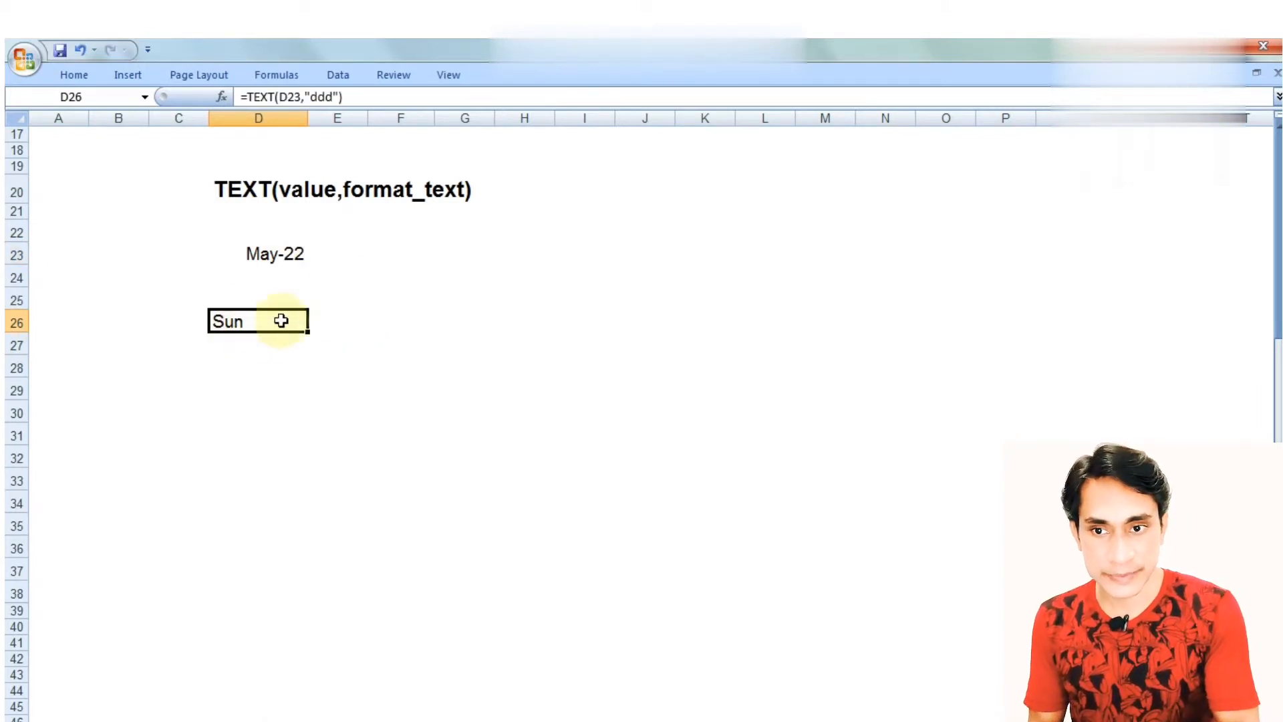
{"action": "left_click", "coordinate": [334, 97]}
{"action": "type", "text": "/mmm"}
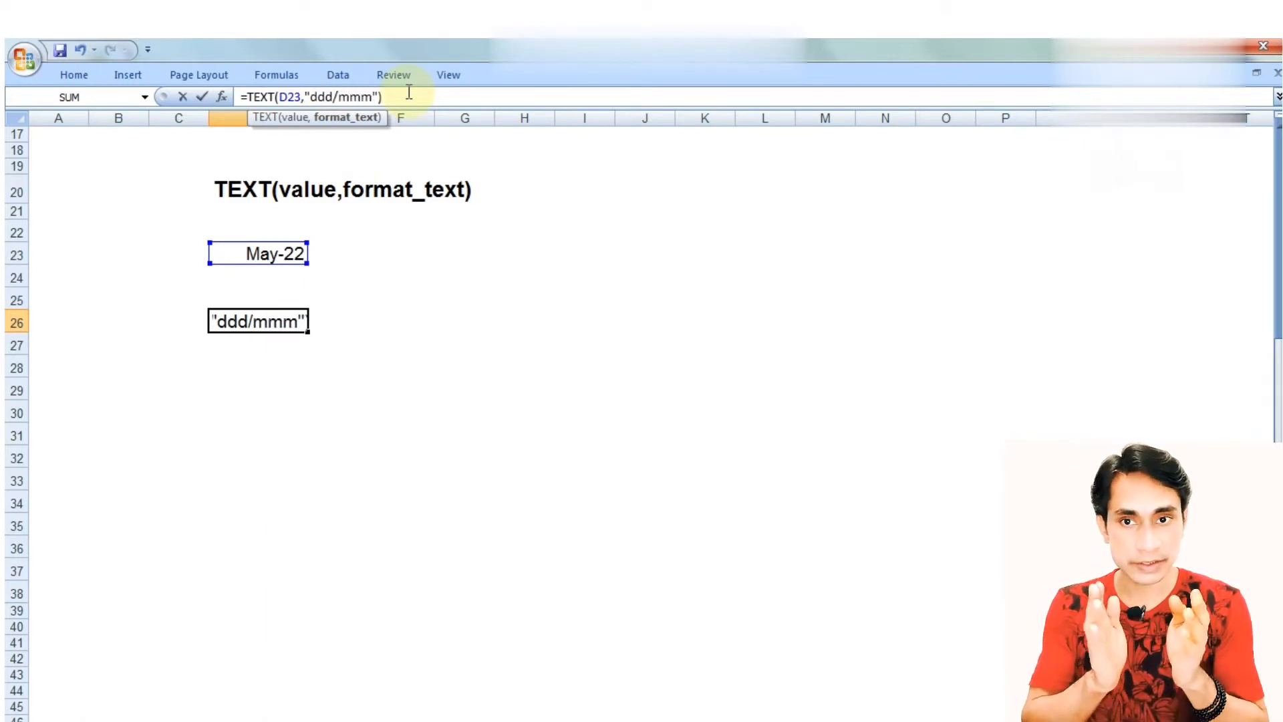
{"action": "key", "text": "Return"}
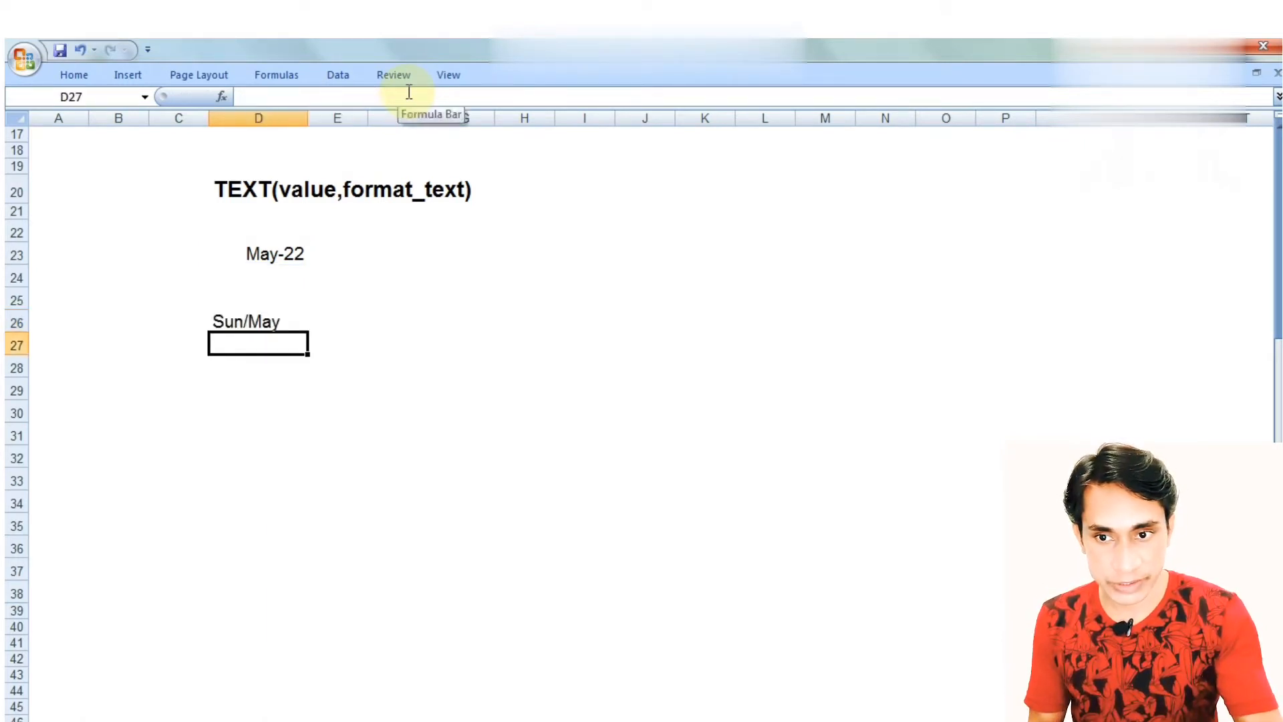
{"action": "key", "text": "Up"}
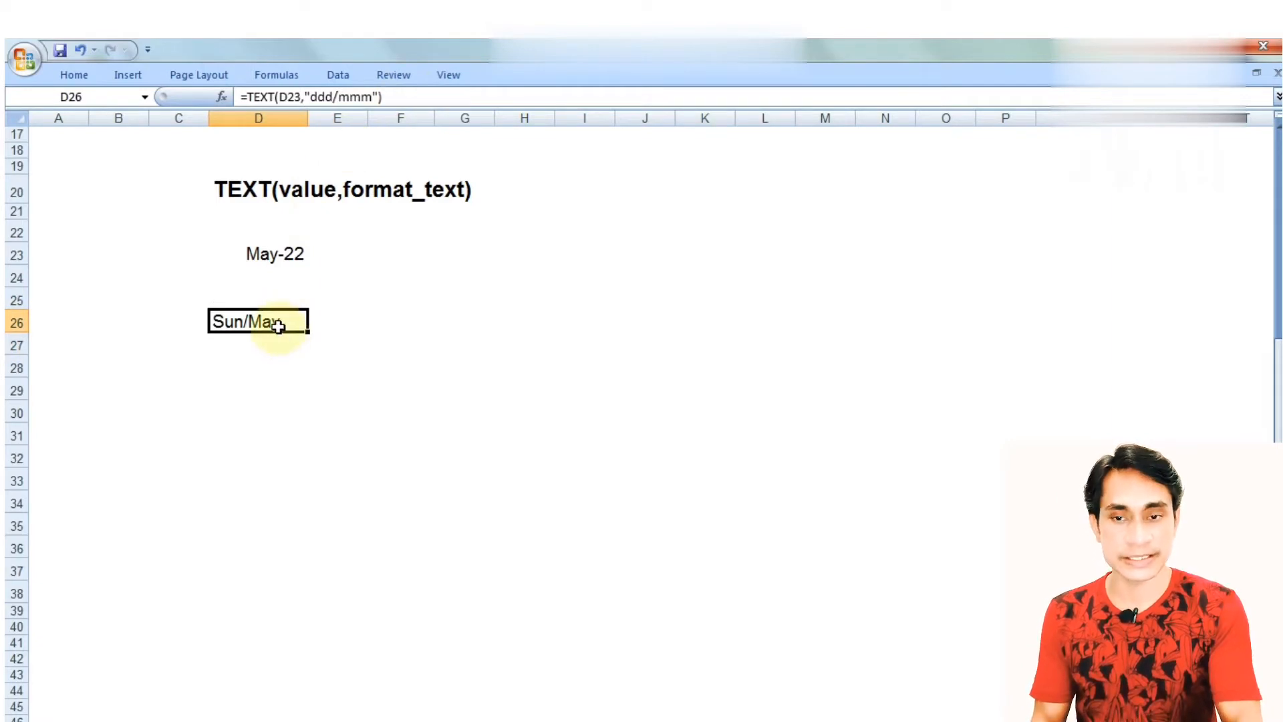
- Add the year to the formula in D26 so its format text reads "ddd/mmm/yyyy"
{"action": "left_click", "coordinate": [372, 97]}
{"action": "type", "text": "/"}
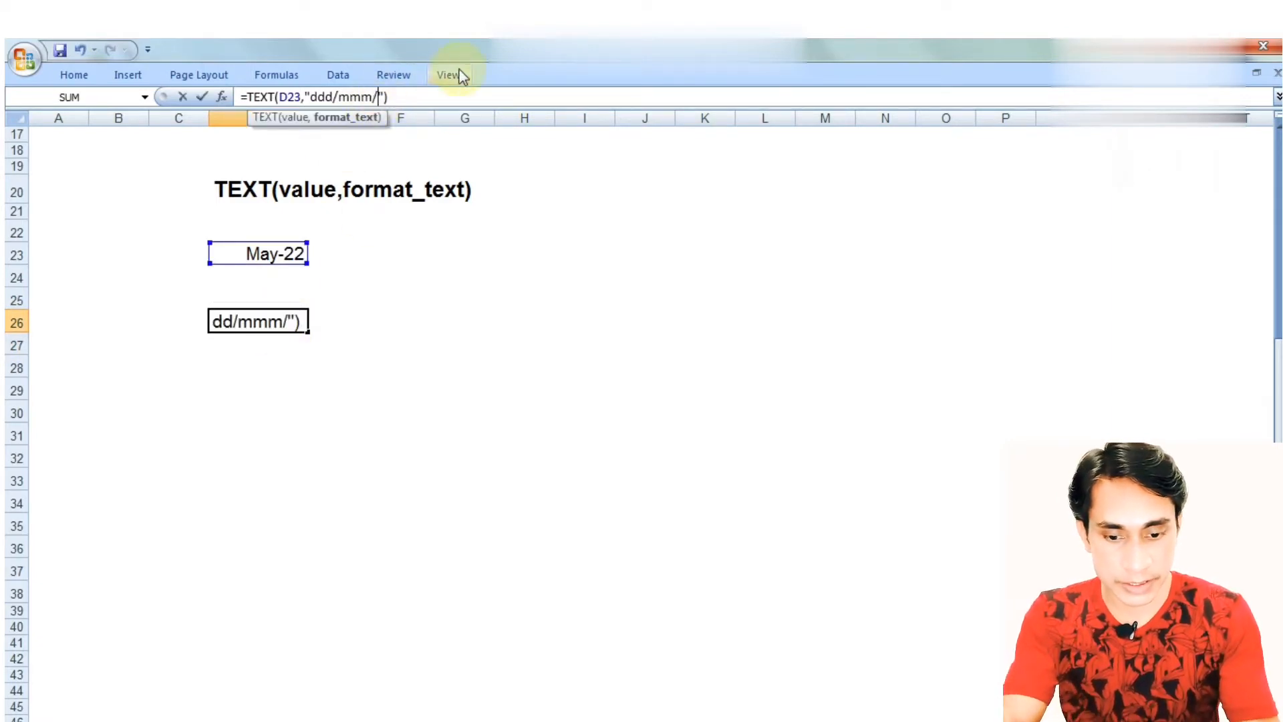
{"action": "type", "text": "yyyy"}
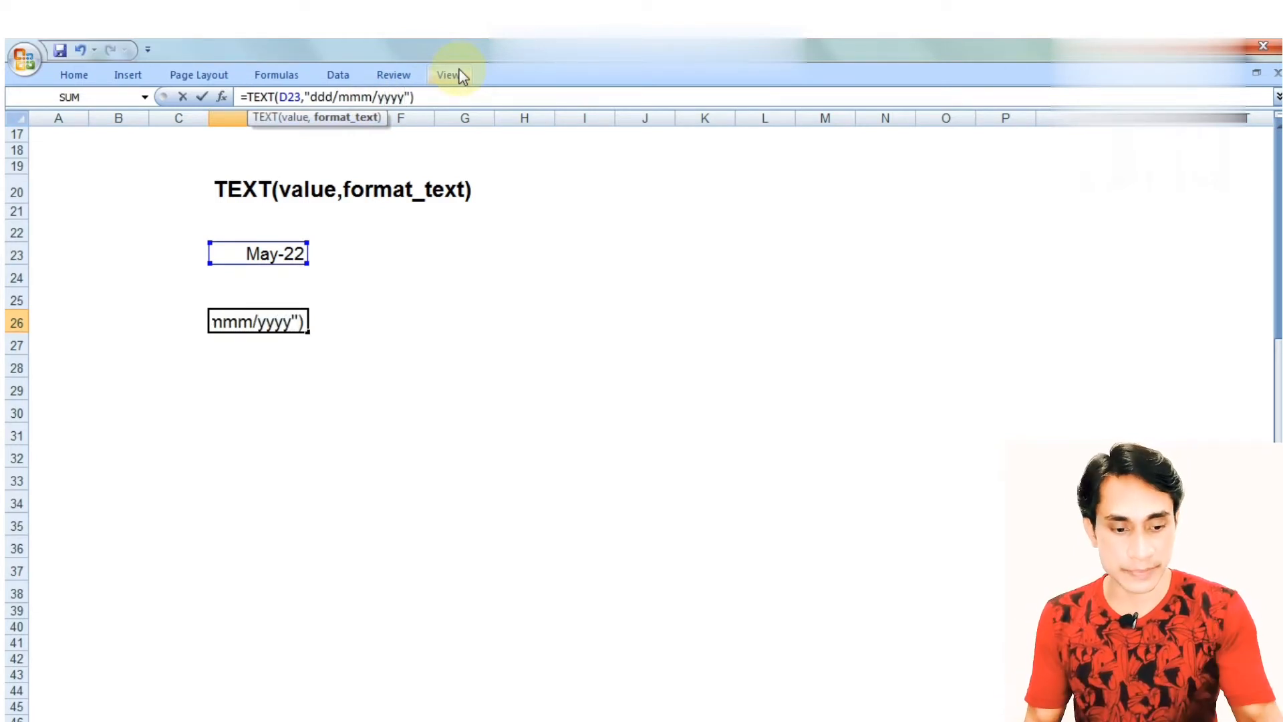
{"action": "key", "text": "Return"}
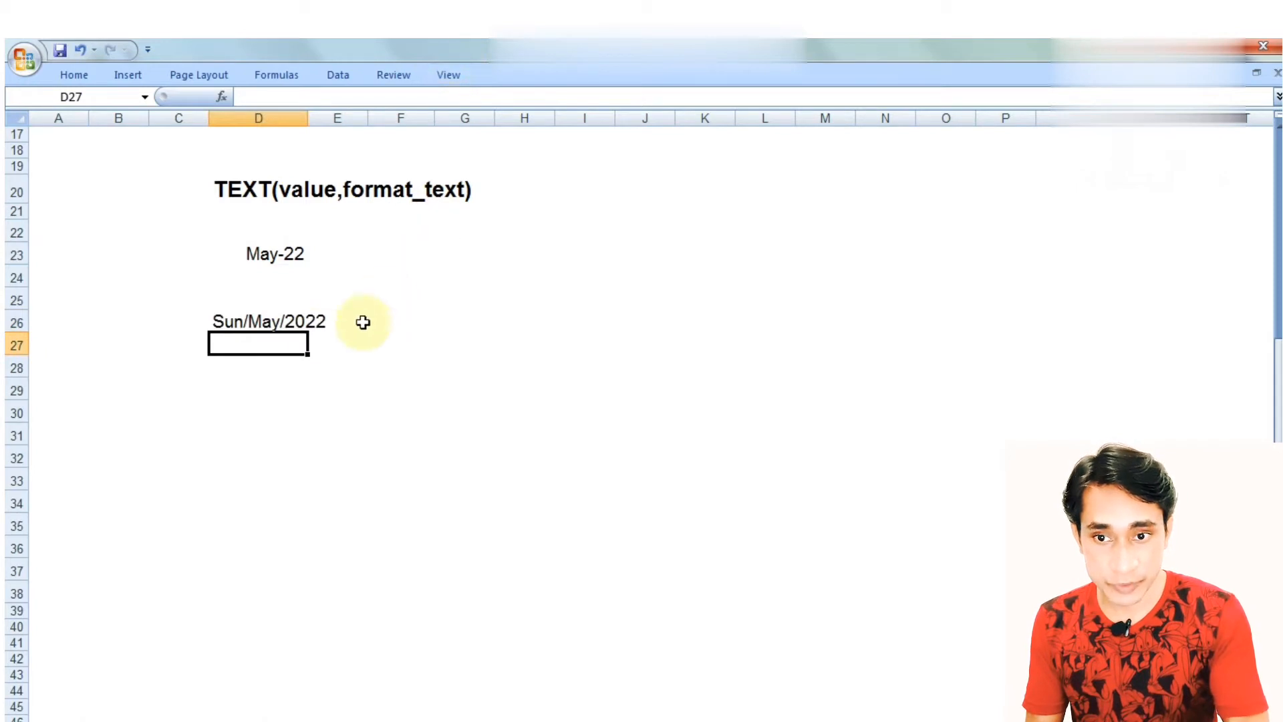
{"action": "left_click", "coordinate": [297, 321]}
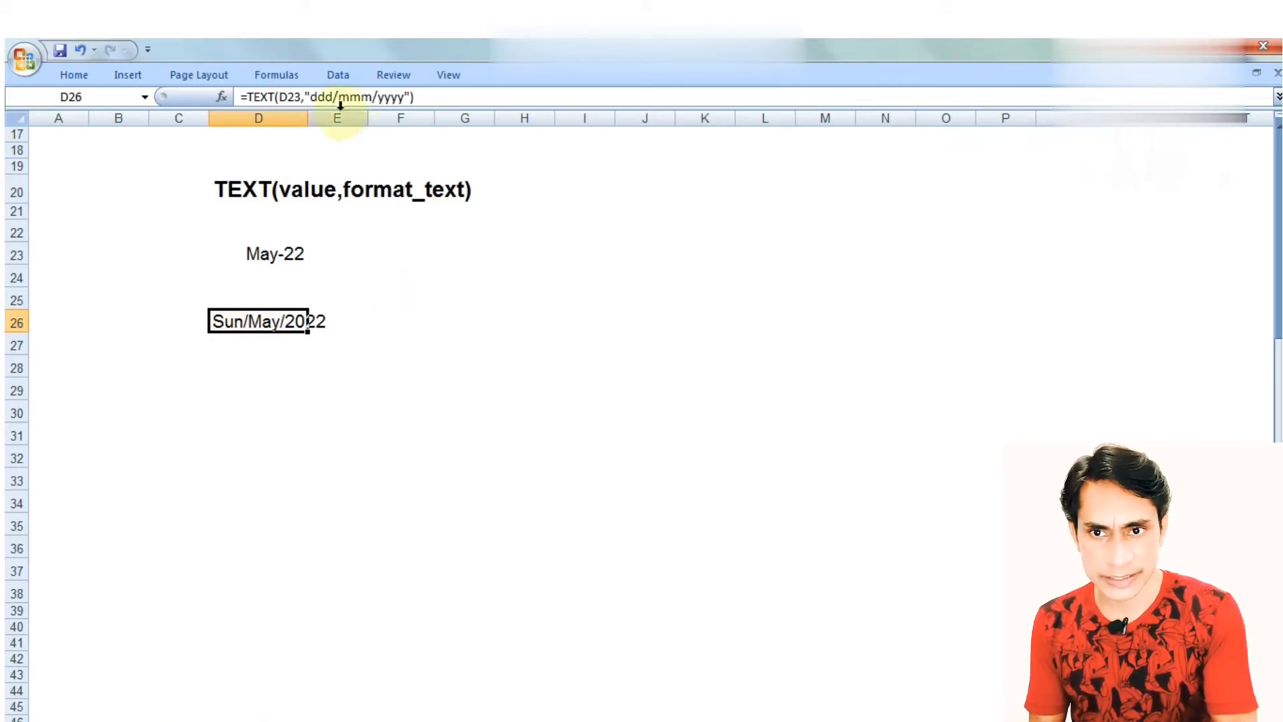
- Remove the month and year from the formula in D26, restoring the format text "ddd"
{"action": "left_click", "coordinate": [406, 94]}
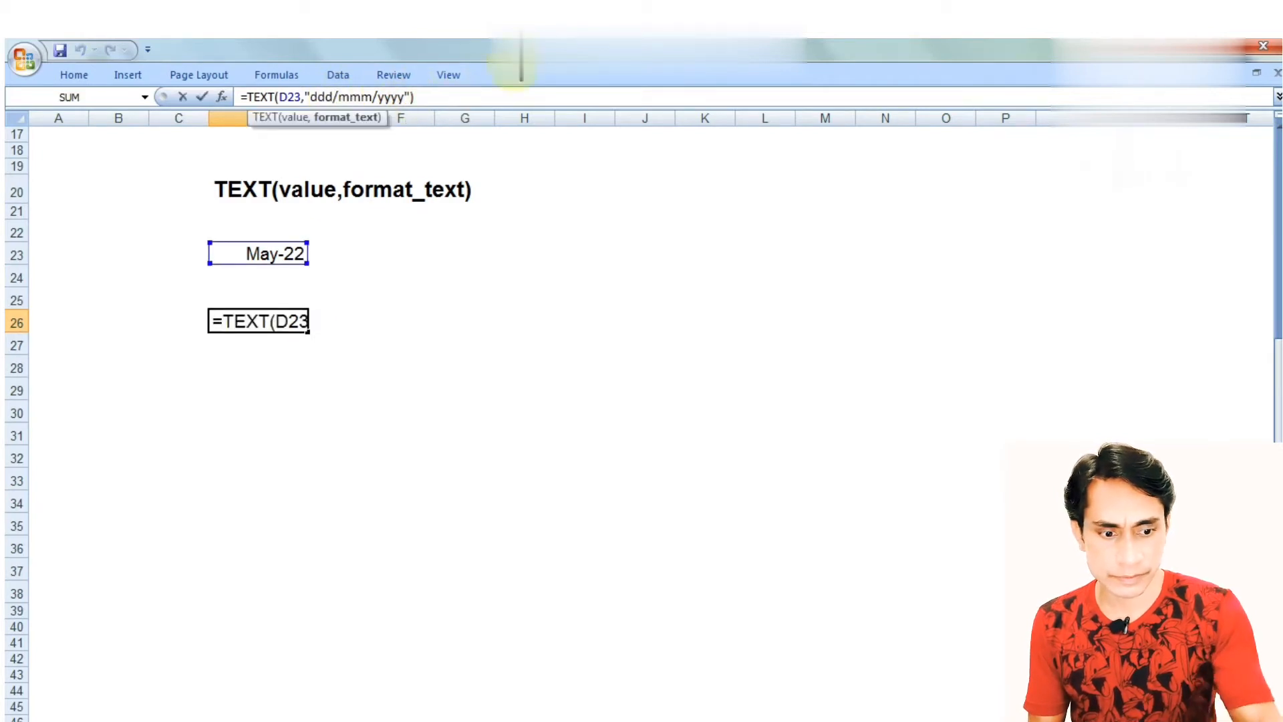
{"action": "key", "text": "BackSpace"}
{"action": "key", "text": "BackSpace"}
{"action": "key", "text": "BackSpace"}
{"action": "key", "text": "BackSpace"}
{"action": "key", "text": "BackSpace"}
{"action": "key", "text": "BackSpace"}
{"action": "key", "text": "BackSpace"}
{"action": "key", "text": "BackSpace"}
{"action": "key", "text": "BackSpace"}
{"action": "key", "text": "Return"}
{"action": "key", "text": "Up"}
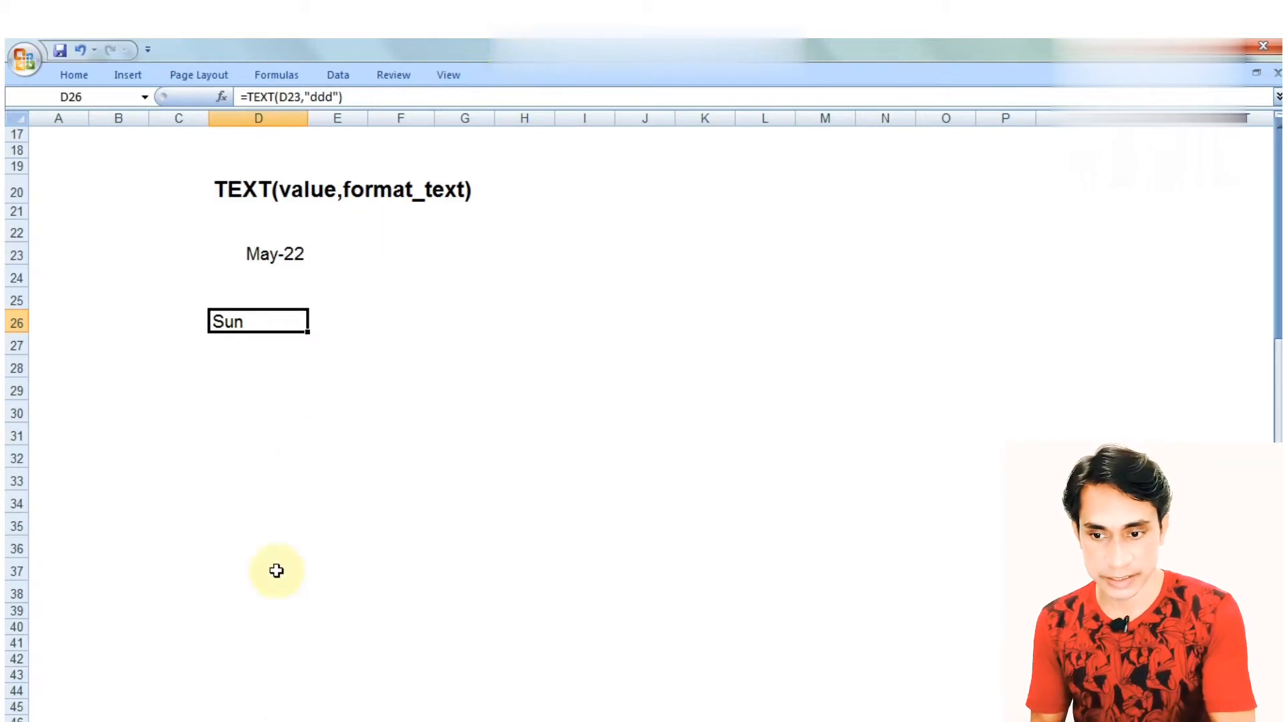
- Return to the duty roster sheet and inspect the date stored in the month cell D2
{"action": "left_click", "coordinate": [125, 721]}
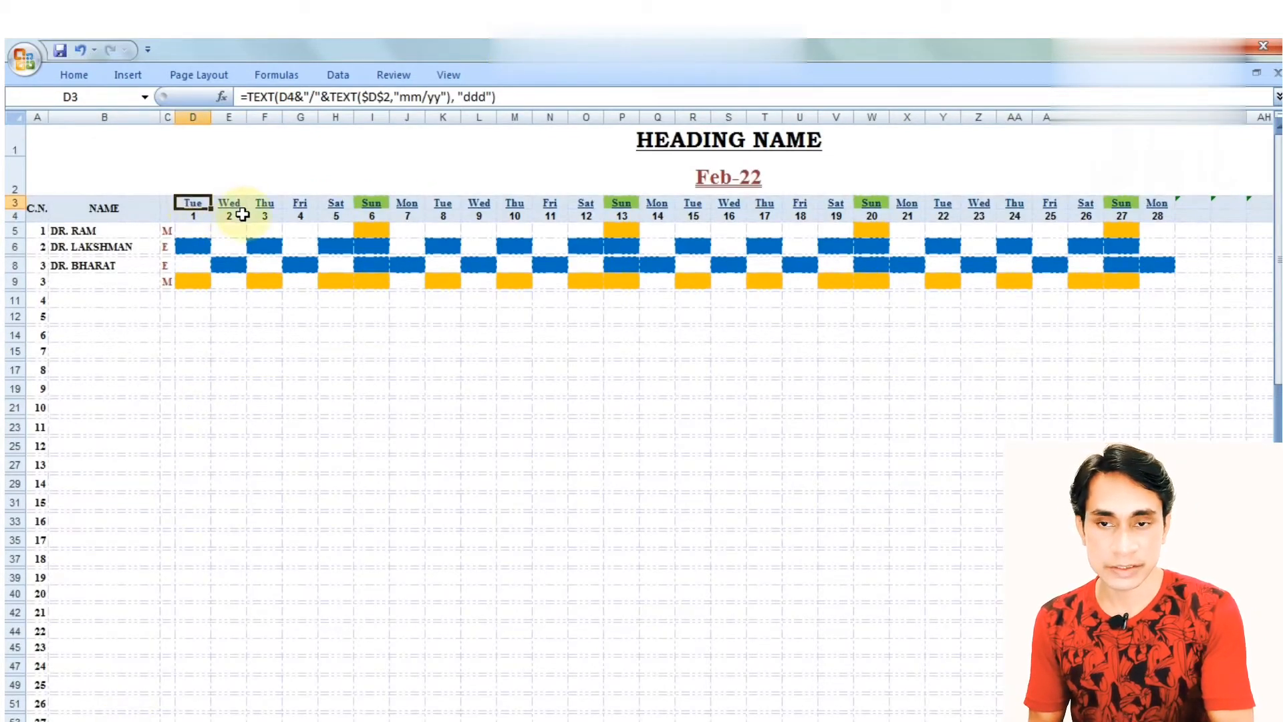
{"action": "left_click", "coordinate": [595, 183]}
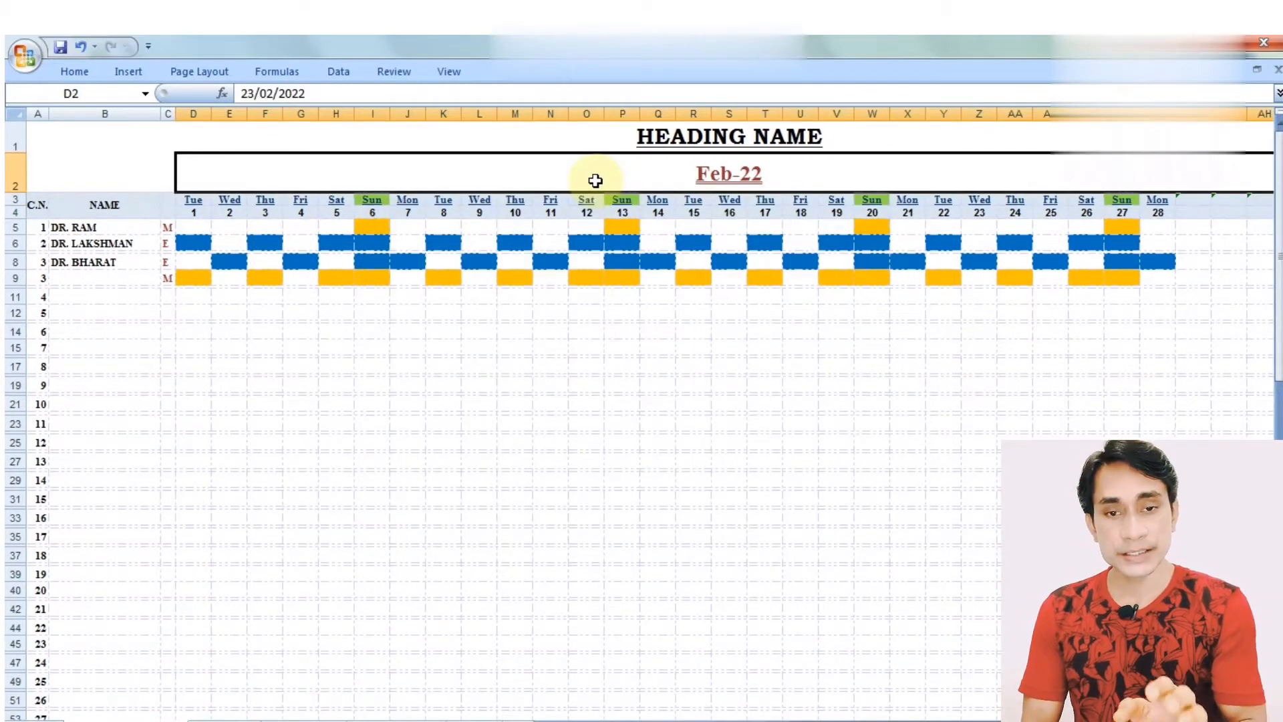
- Open the weekday formula in D3 and examine its nested TEXT($D$2,"mm/yy") part, leaving the formula unedited
{"action": "left_click", "coordinate": [196, 200]}
{"action": "double_click", "coordinate": [196, 200]}
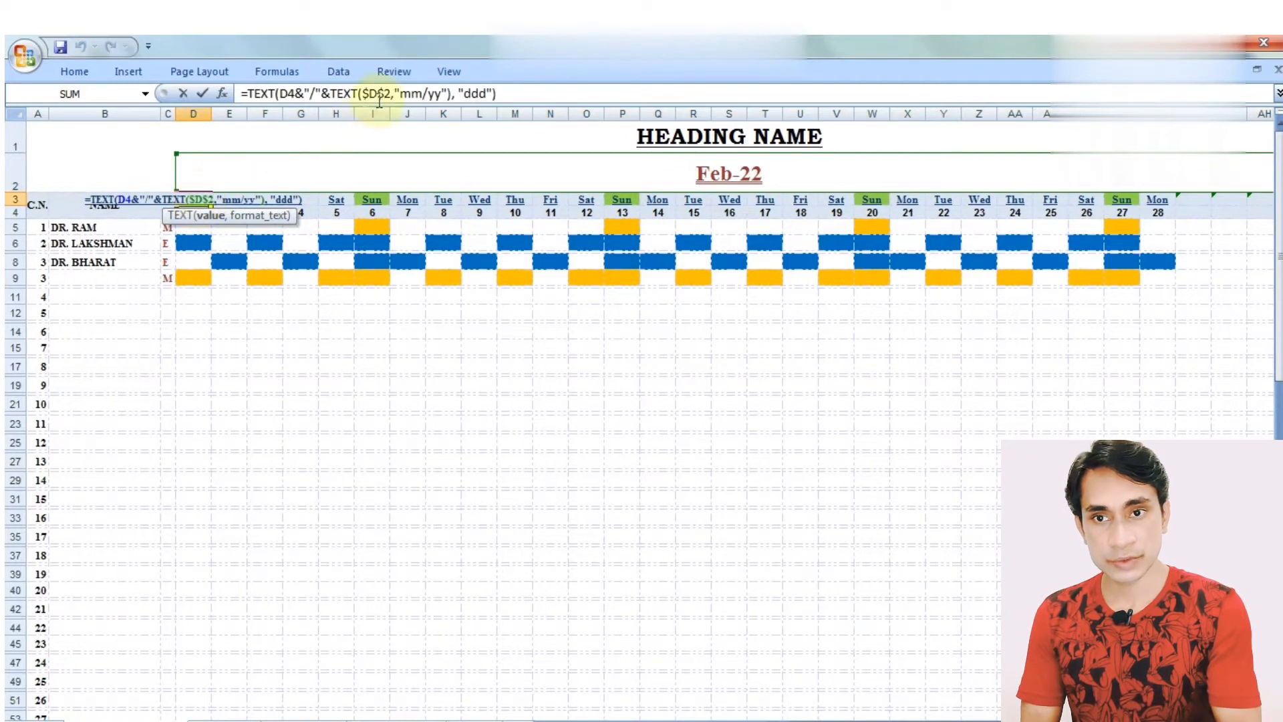
{"action": "left_click", "coordinate": [331, 91]}
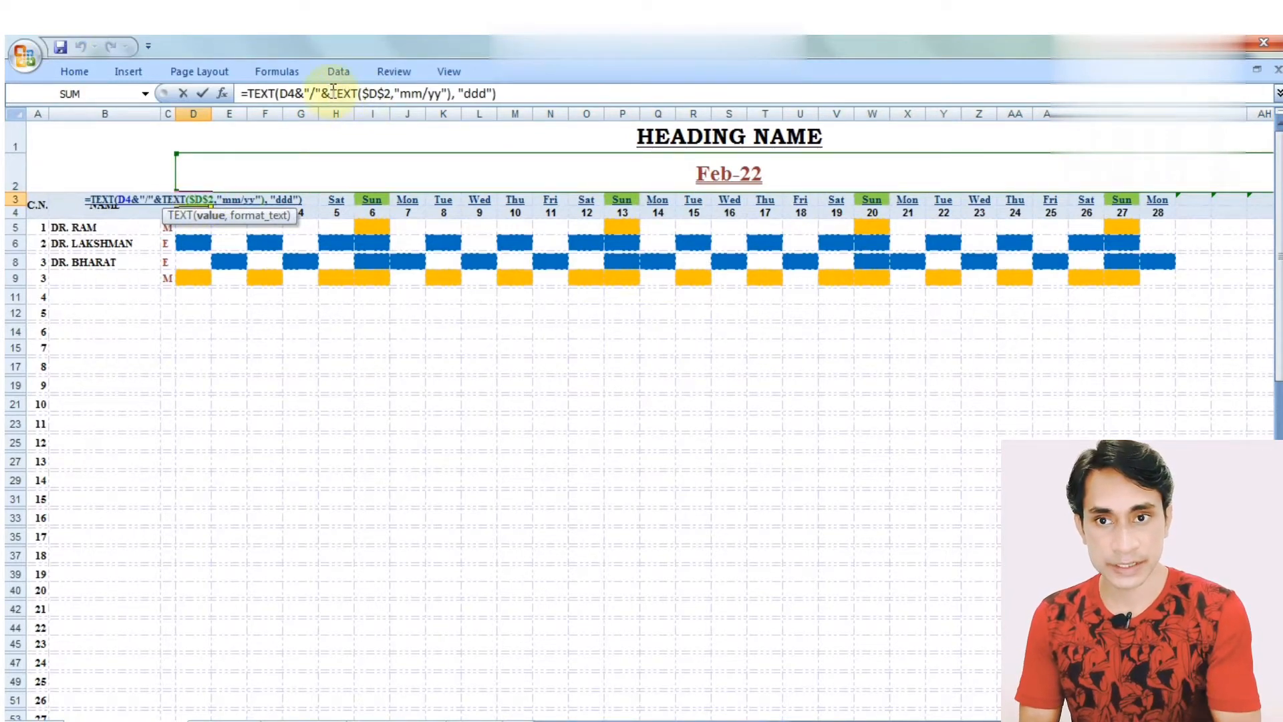
{"action": "left_click", "coordinate": [332, 91]}
{"action": "left_click_drag", "start_coordinate": [332, 91], "coordinate": [453, 92]}
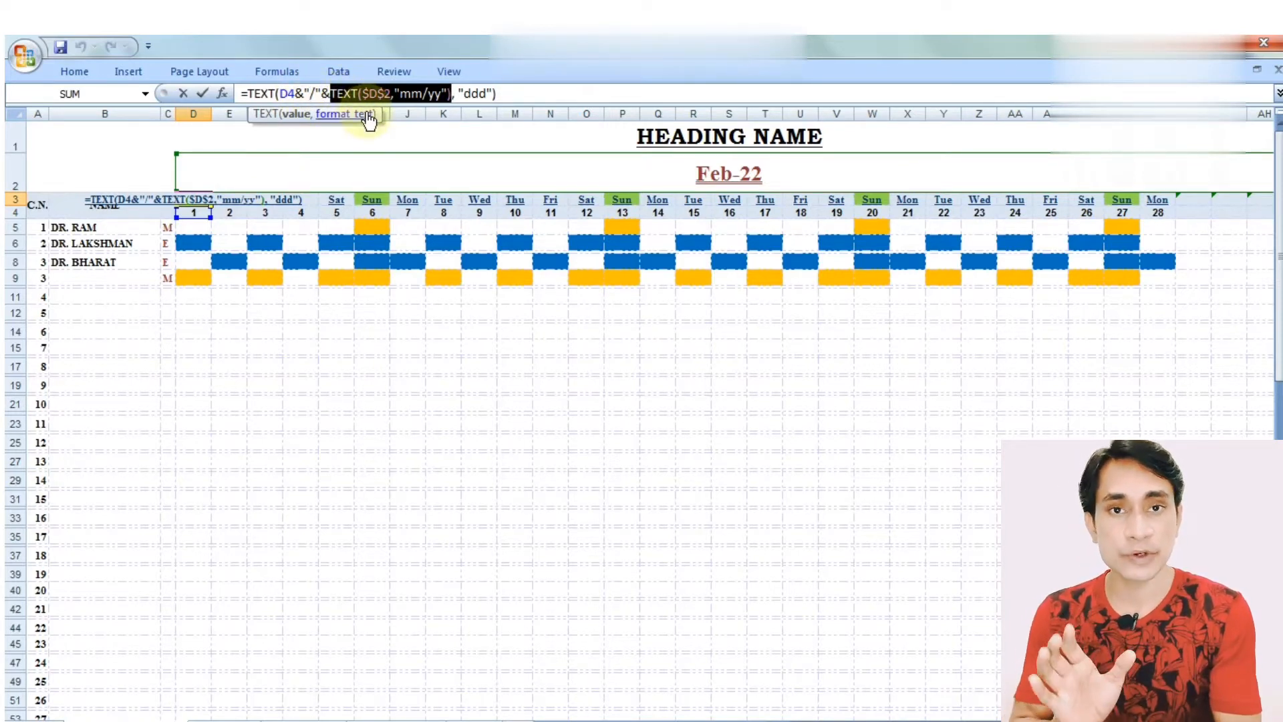
{"action": "key", "text": "Return"}
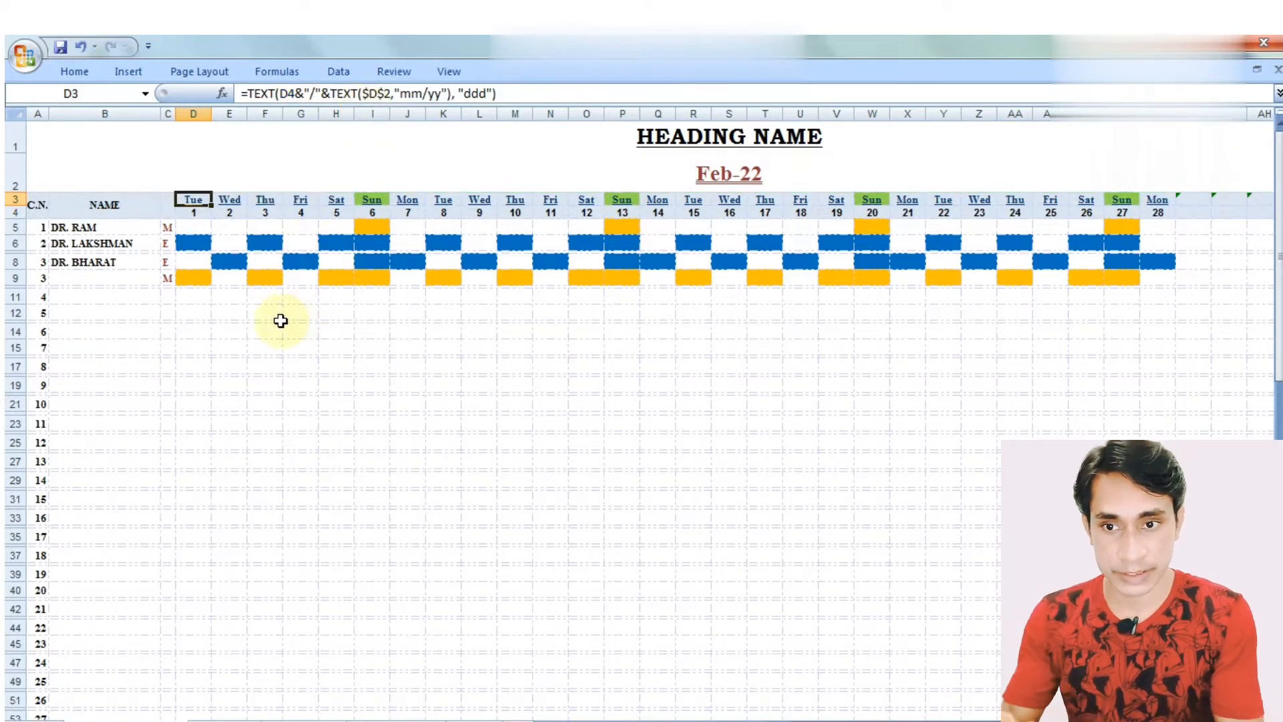
- Enter the formula =D4&E4 in cell E12 to join the first two day numbers
{"action": "left_click", "coordinate": [231, 314]}
{"action": "type", "text": "="}
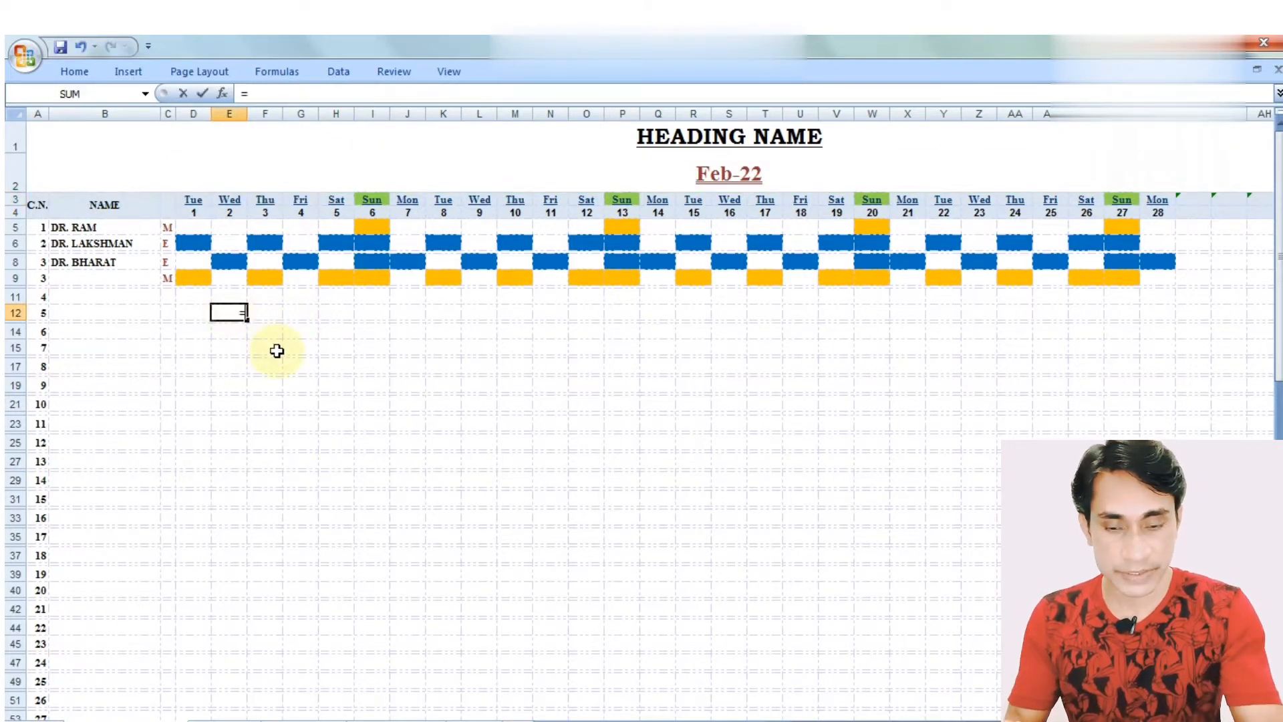
{"action": "left_click", "coordinate": [198, 214]}
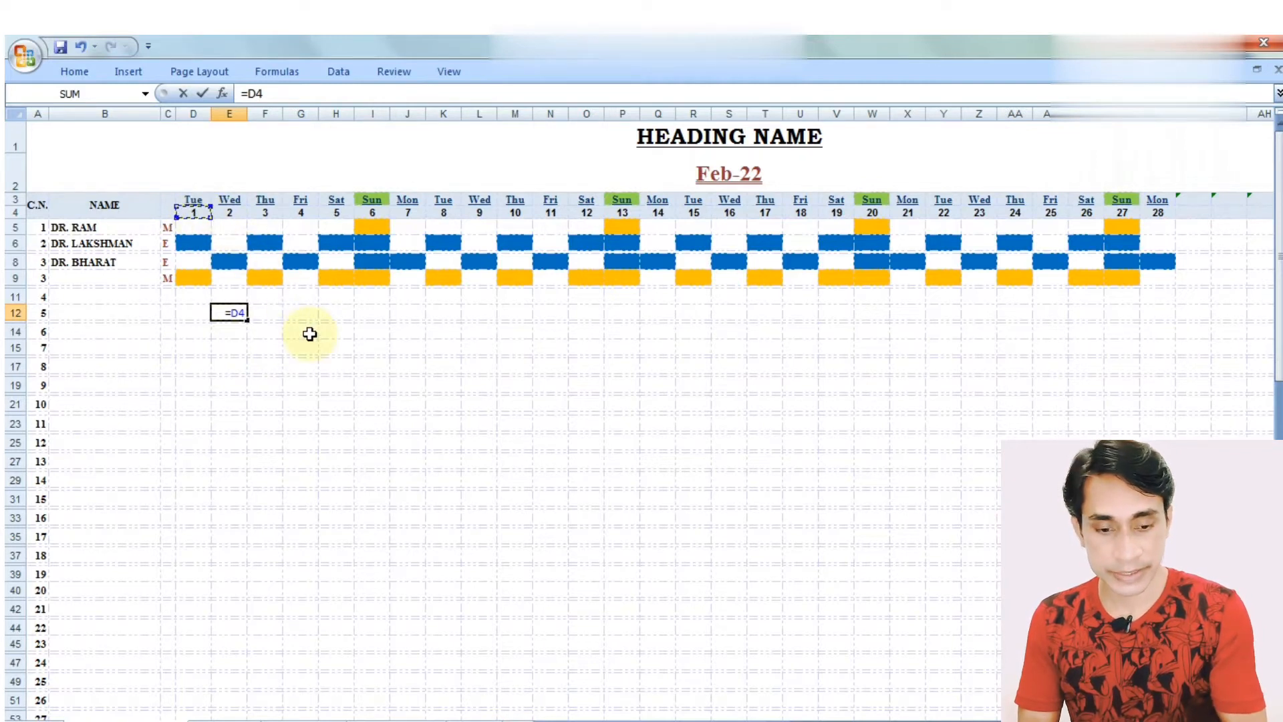
{"action": "type", "text": "&"}
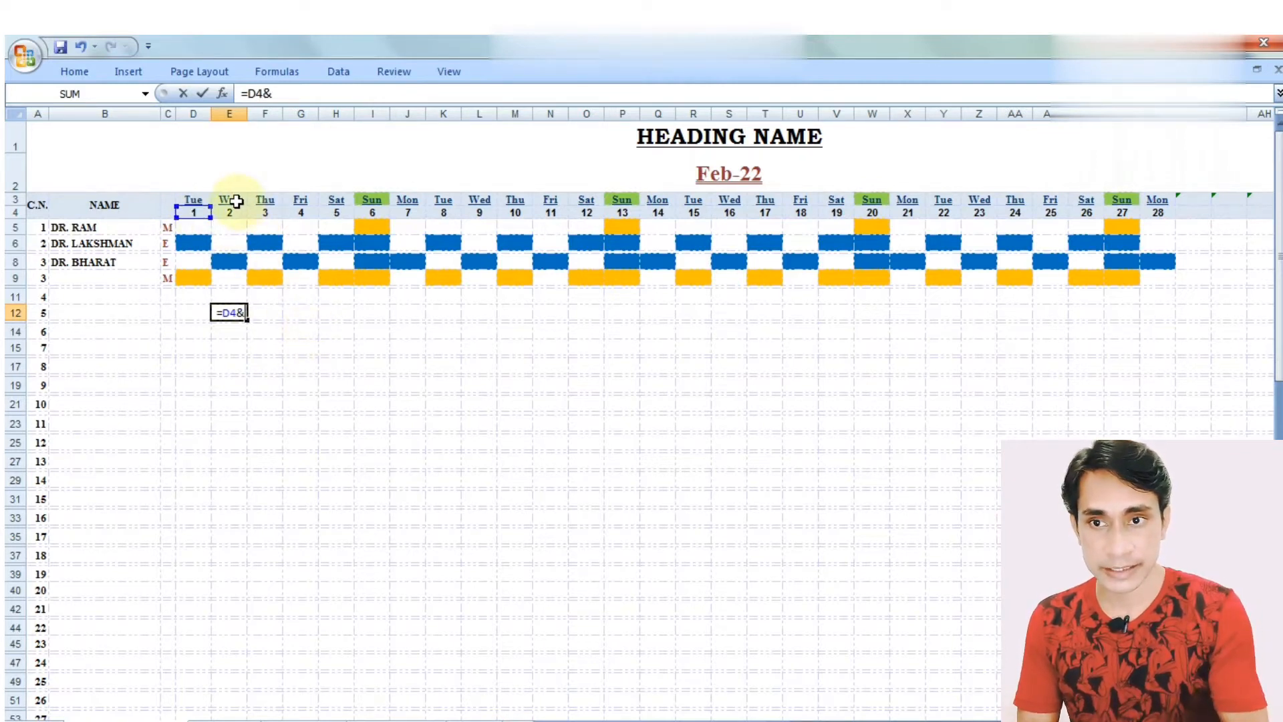
{"action": "left_click", "coordinate": [233, 209]}
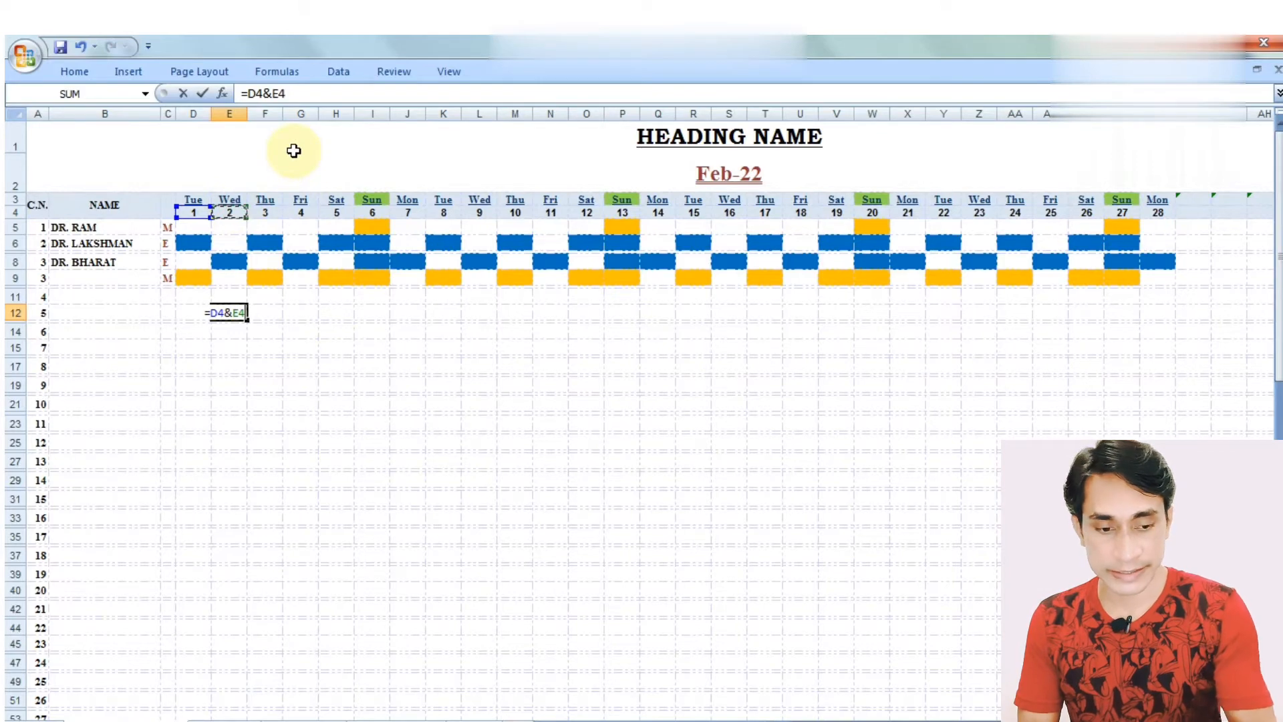
{"action": "key", "text": "Return"}
{"action": "key", "text": "Up"}
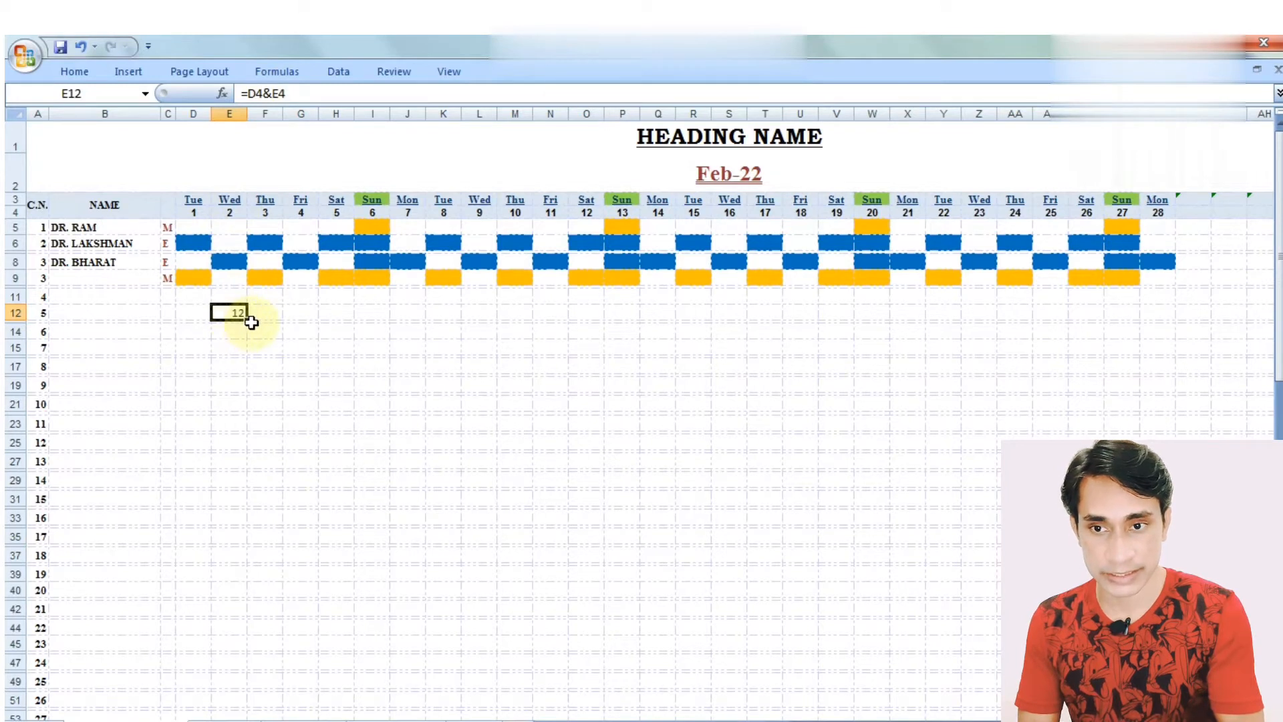
- Extend the joining formula in E12 with the third day number so it reads =D4&E4&F4
{"action": "left_click", "coordinate": [319, 94]}
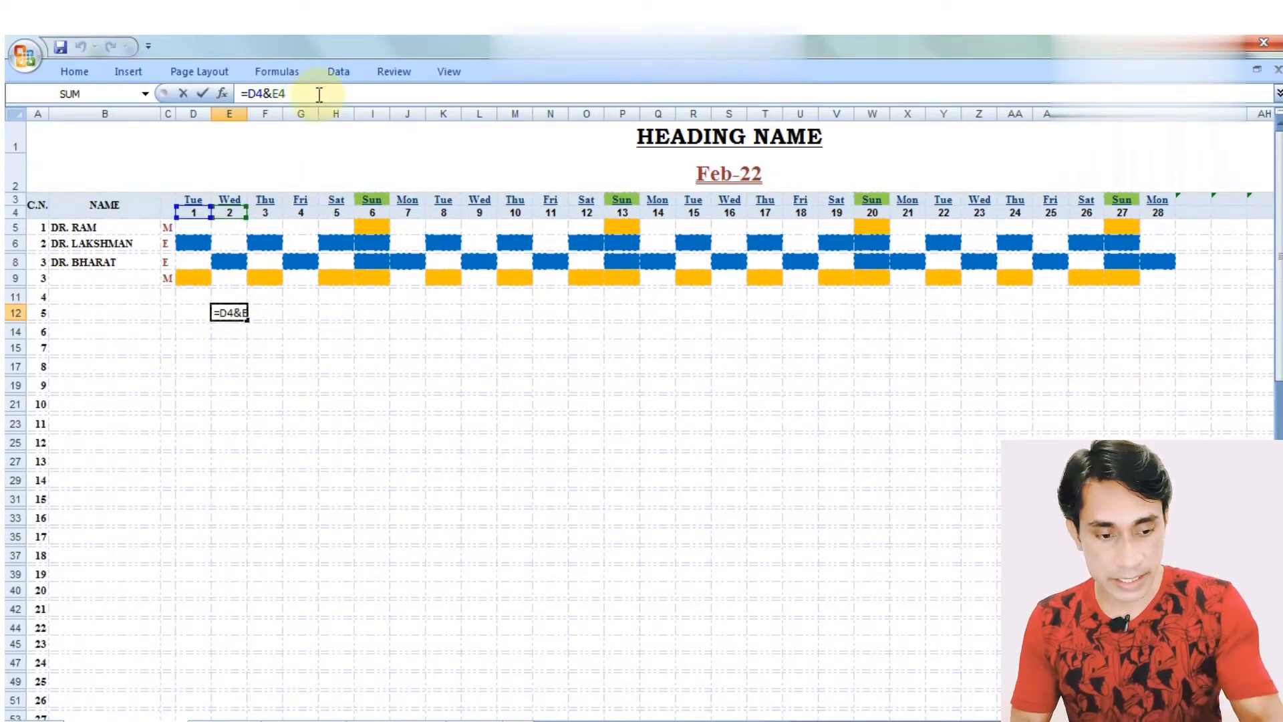
{"action": "type", "text": "&"}
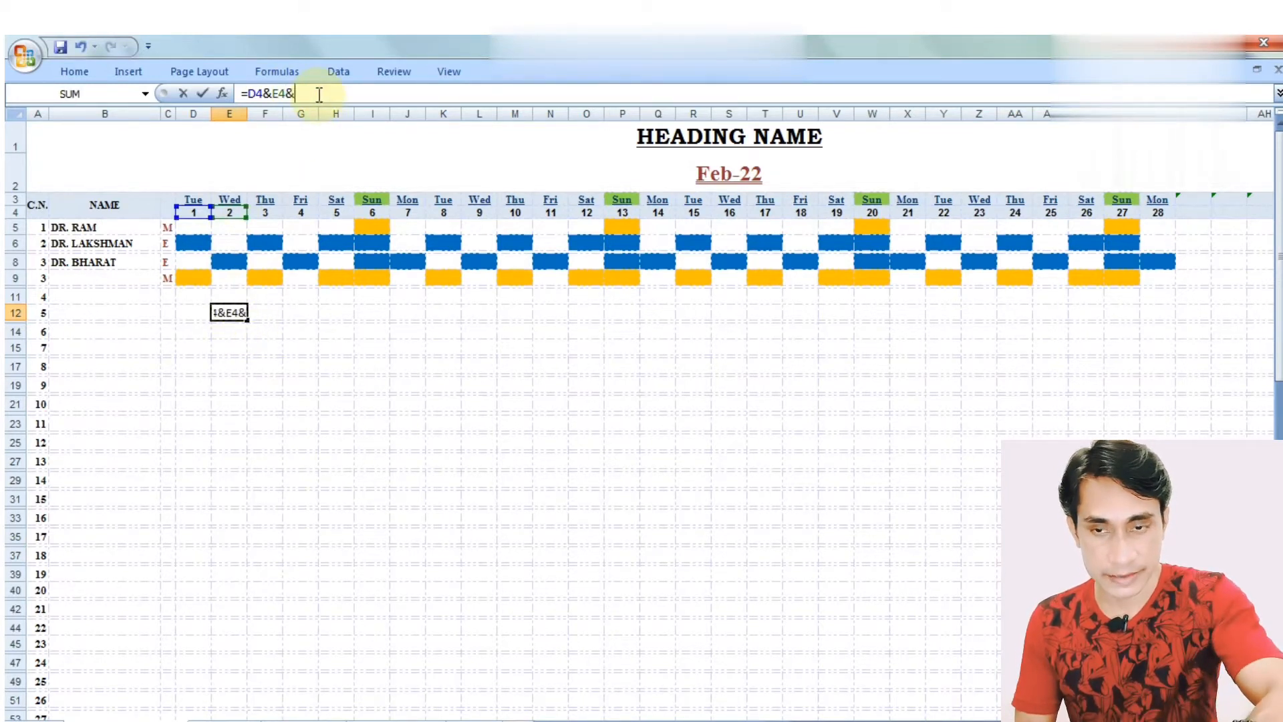
{"action": "left_click", "coordinate": [271, 213]}
{"action": "key", "text": "Return"}
{"action": "key", "text": "Up"}
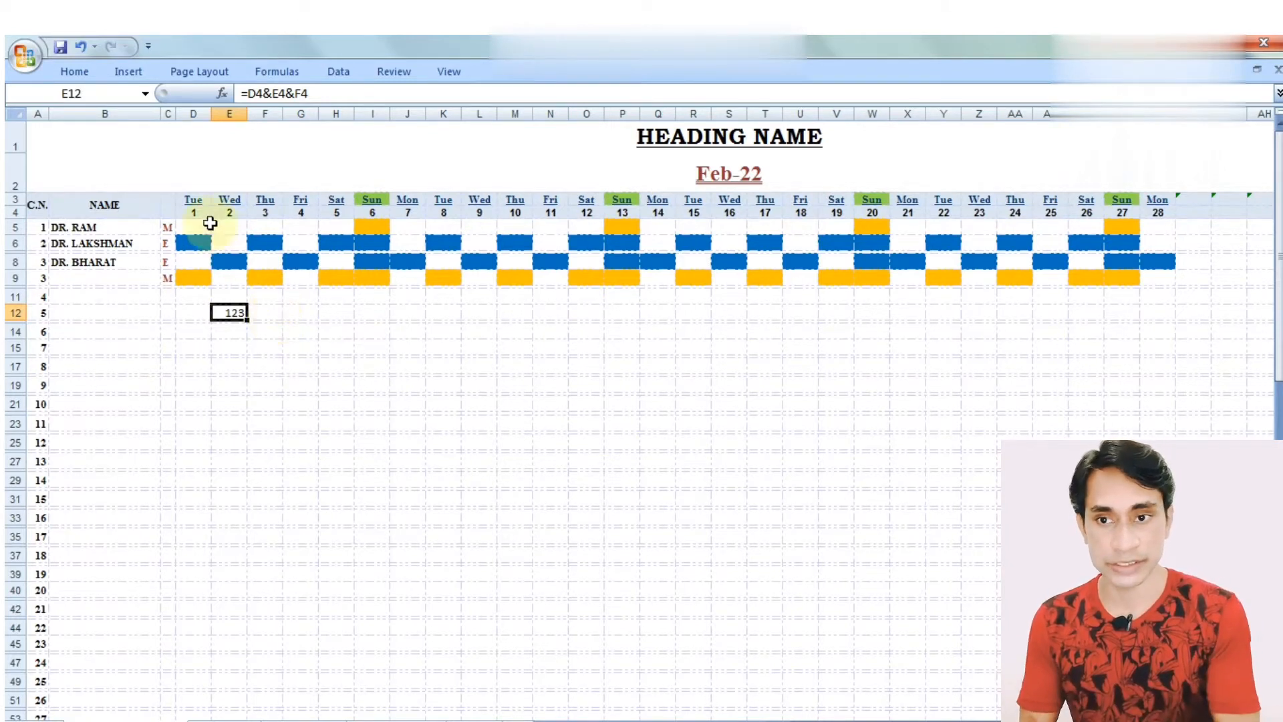
- Examine how the weekday formula in D3 joins the day number, the slash and the month-year text
{"action": "left_click", "coordinate": [190, 201]}
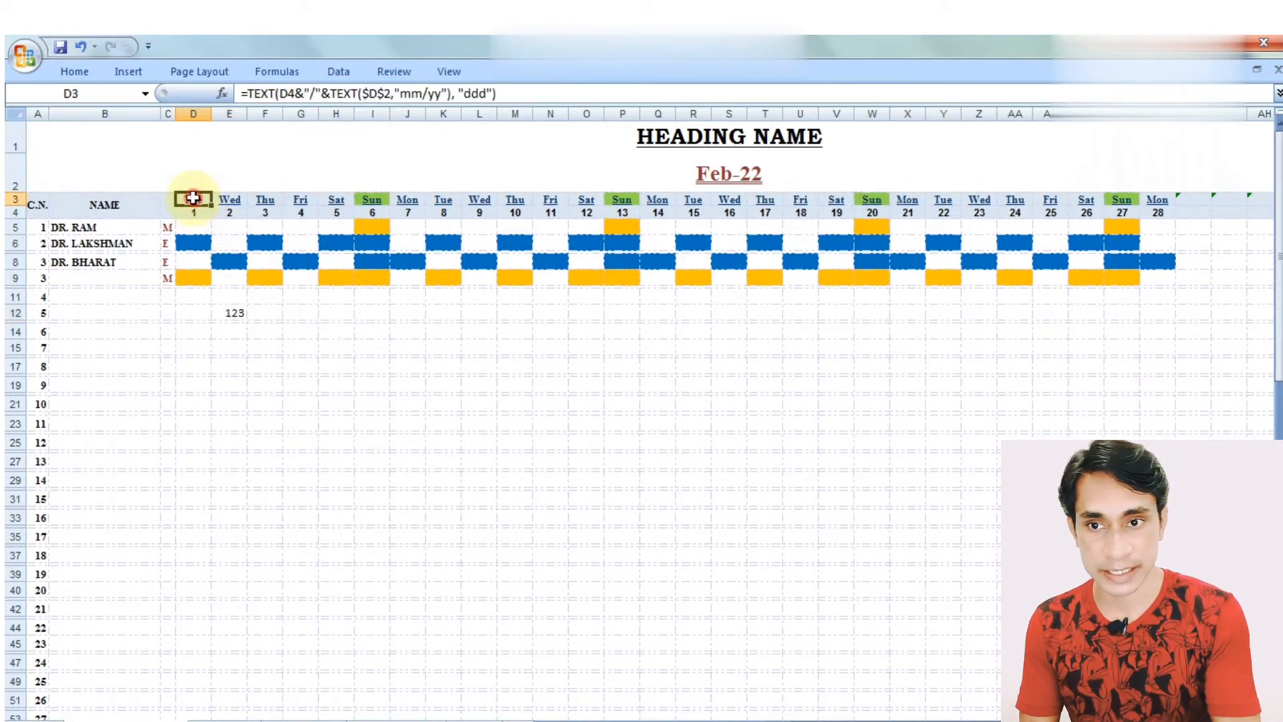
{"action": "left_click", "coordinate": [298, 93]}
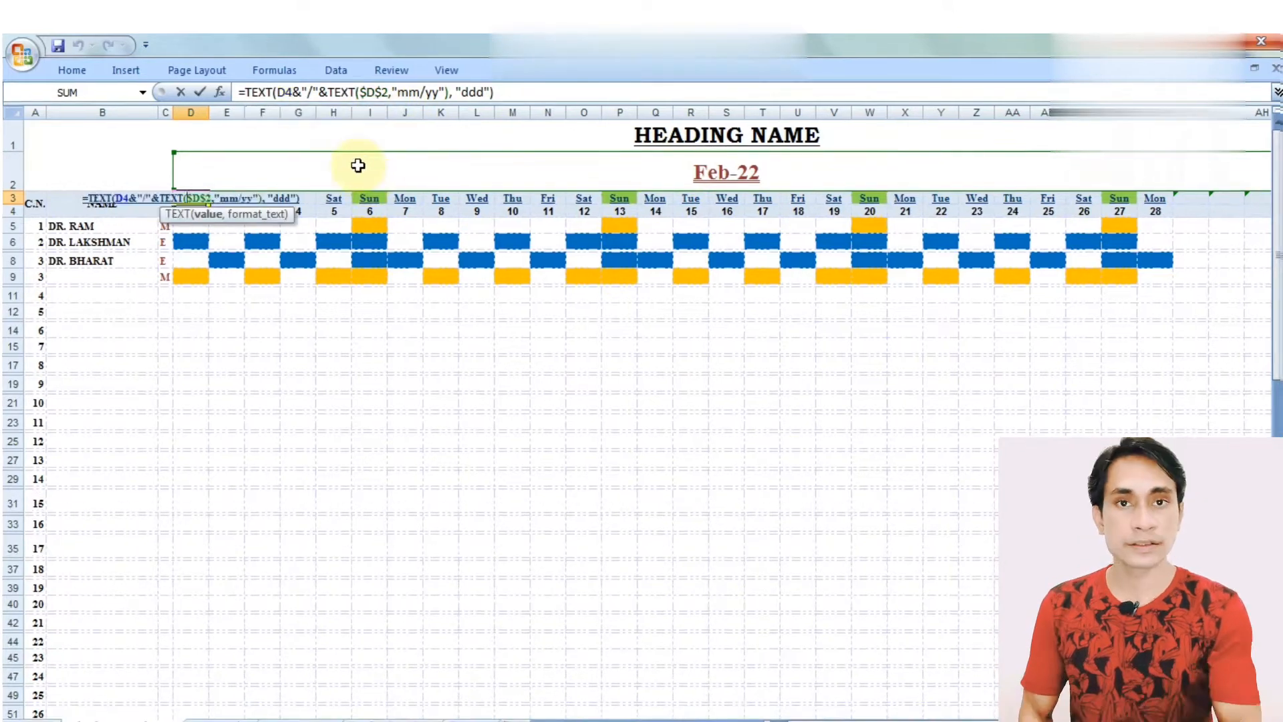
{"action": "key", "text": "ctrl+Return"}
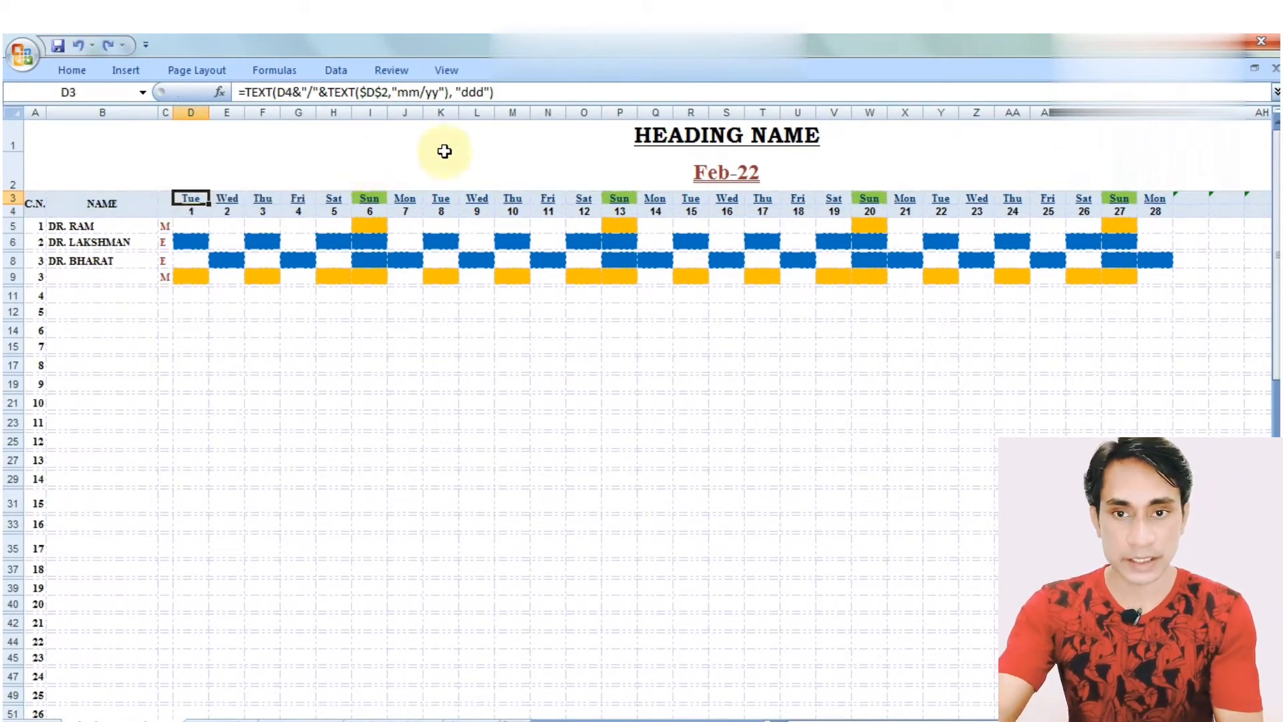
- Change the date in the month cell D2 to 3/02/2022
{"action": "left_click", "coordinate": [623, 178]}
{"action": "left_click", "coordinate": [241, 92]}
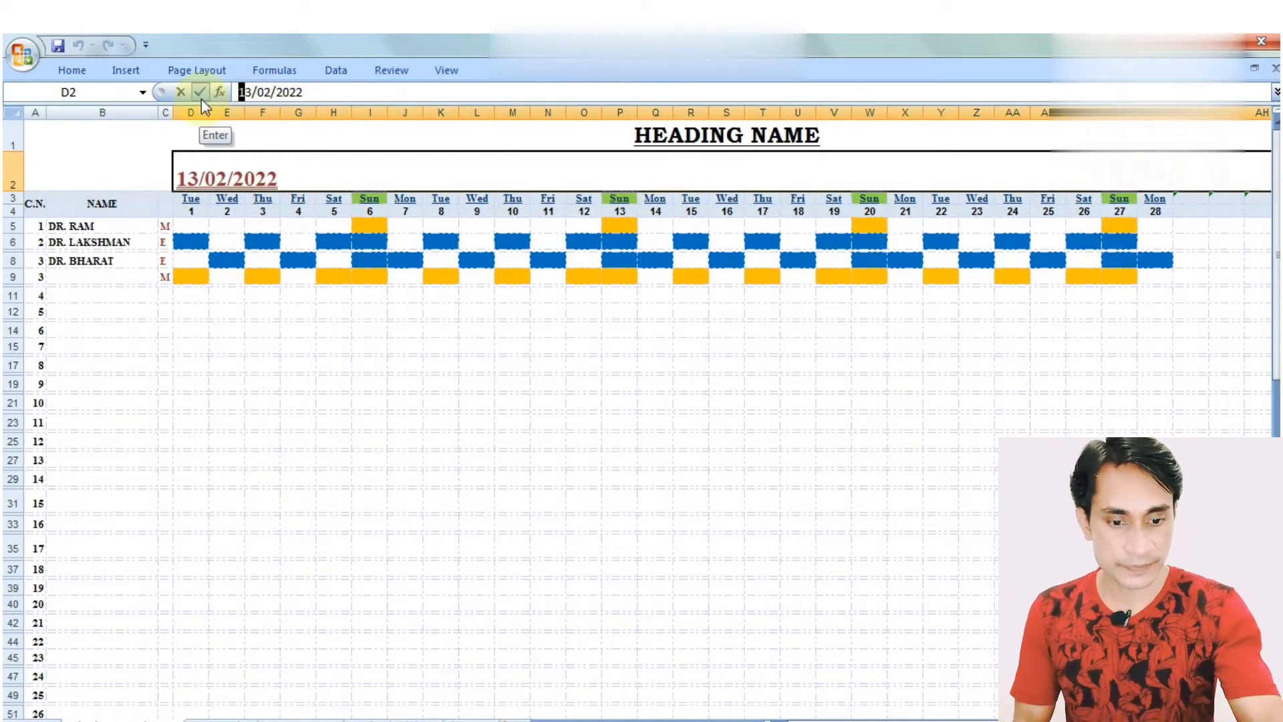
{"action": "key", "text": "Delete"}
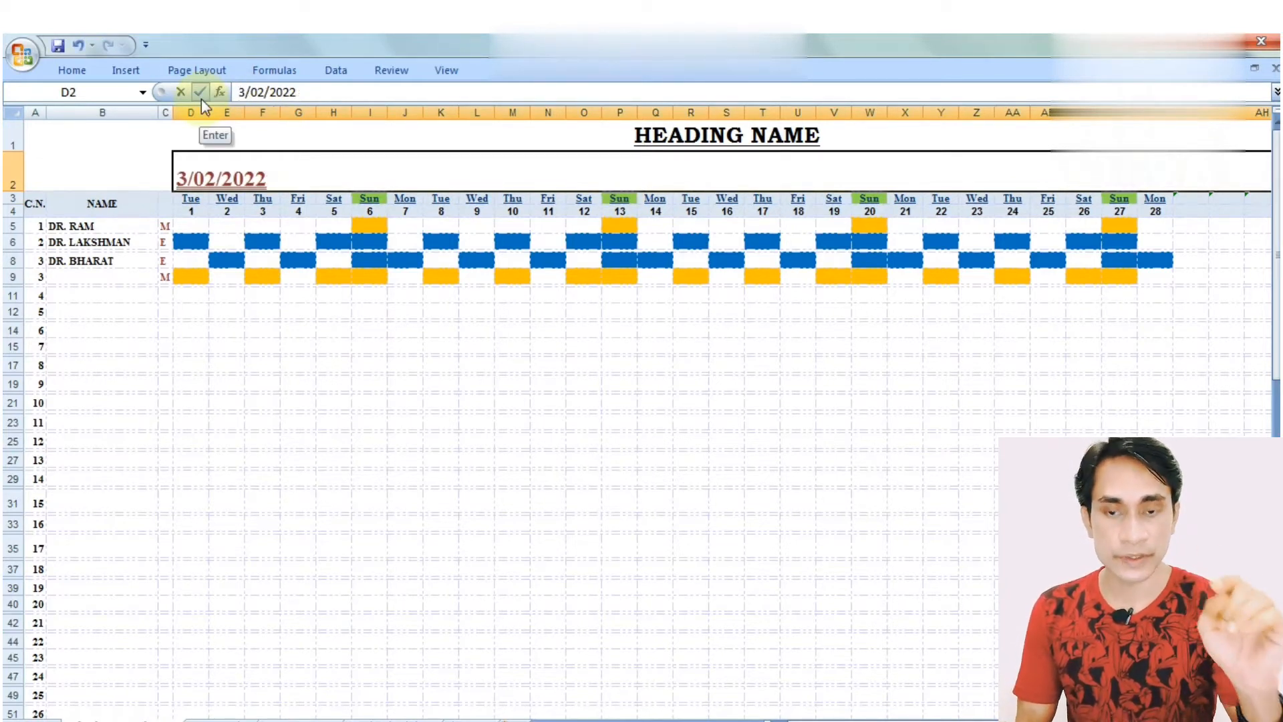
{"action": "key", "text": "Return"}
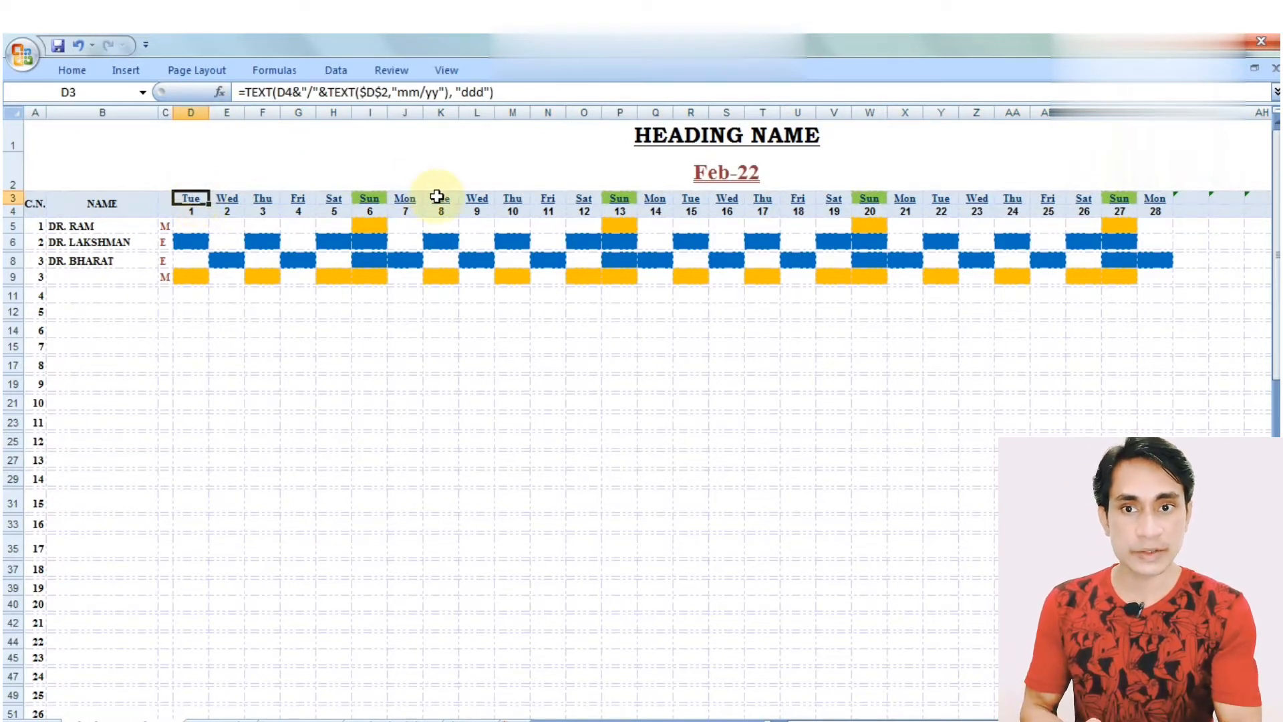
- Set the date in the month cell D2 back to 23/02/2022
{"action": "left_click", "coordinate": [624, 178]}
{"action": "left_click", "coordinate": [247, 91]}
{"action": "key", "text": "BackSpace"}
{"action": "type", "text": "2"}
{"action": "key", "text": "Return"}
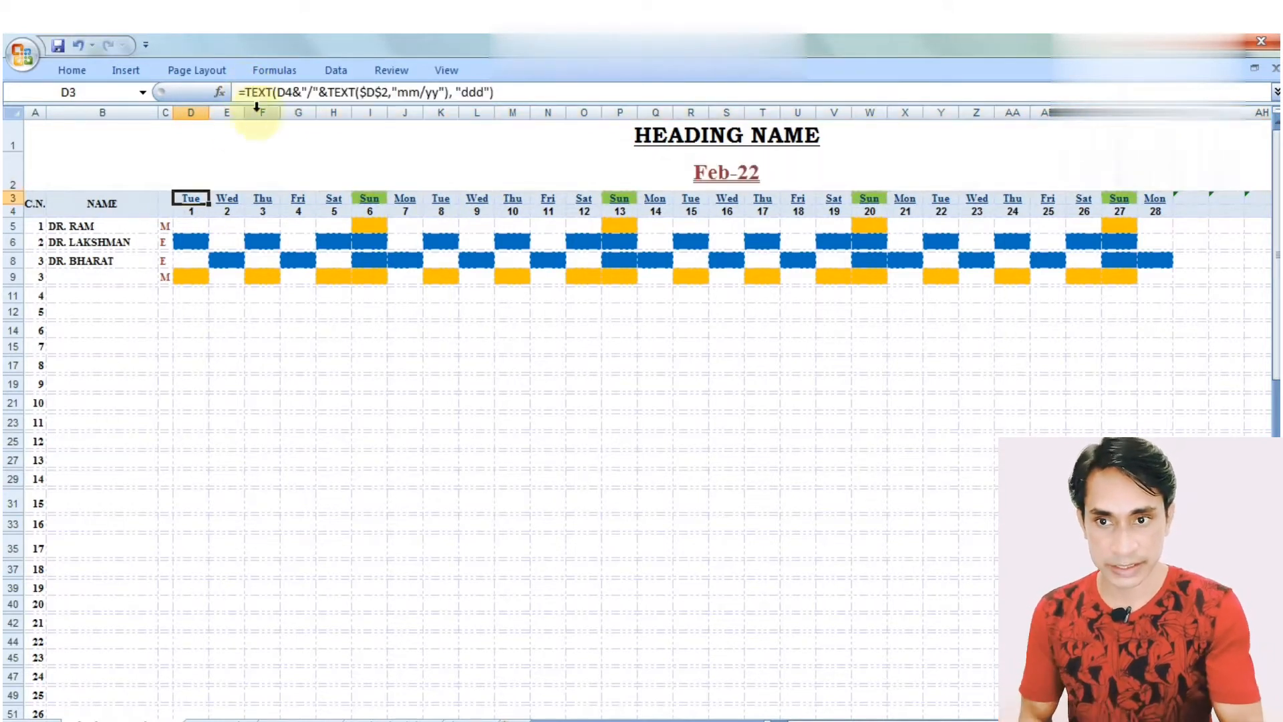
- Inspect the day number in D4 and the month-year part of the date in D2
{"action": "left_click", "coordinate": [194, 210]}
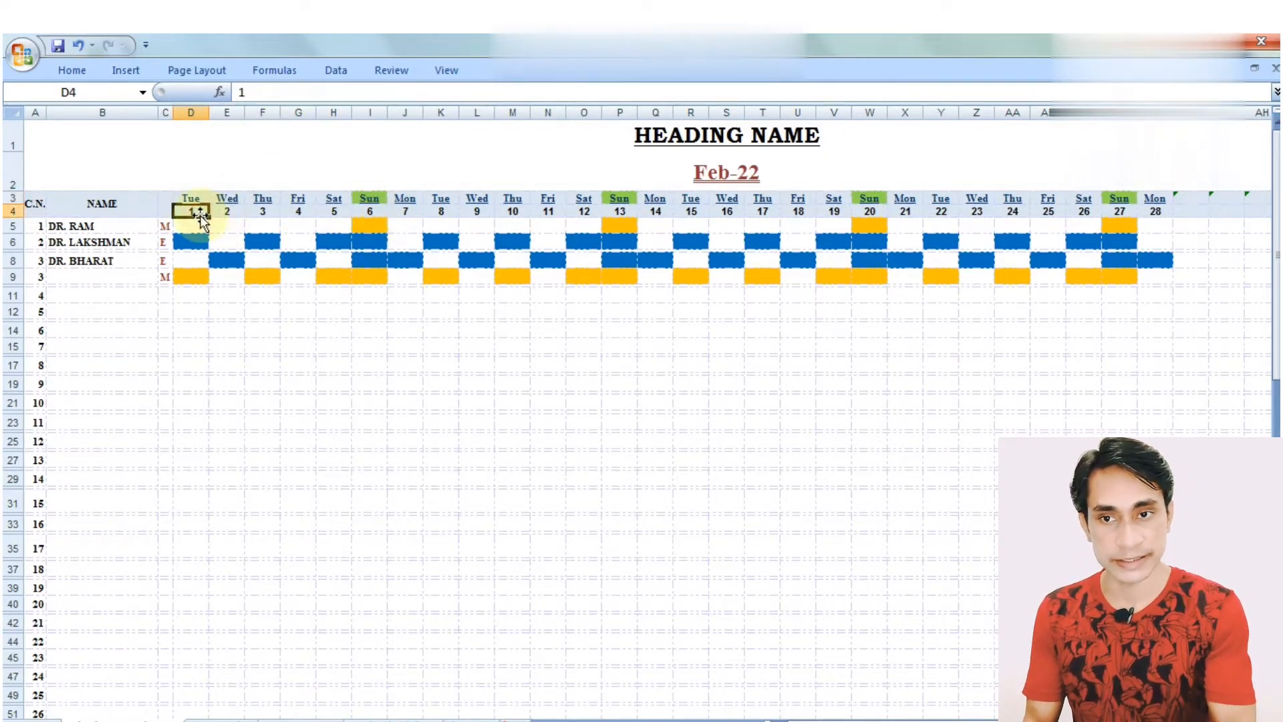
{"action": "left_click", "coordinate": [706, 173]}
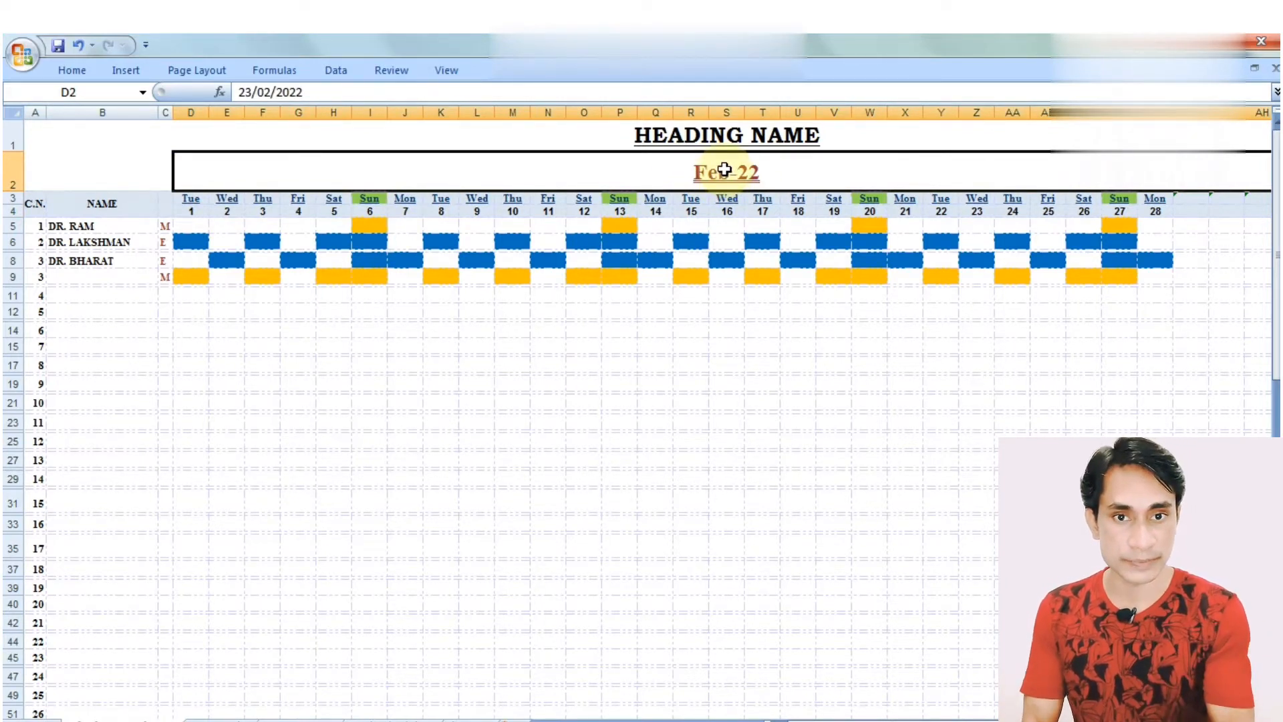
{"action": "left_click_drag", "start_coordinate": [253, 91], "coordinate": [308, 91]}
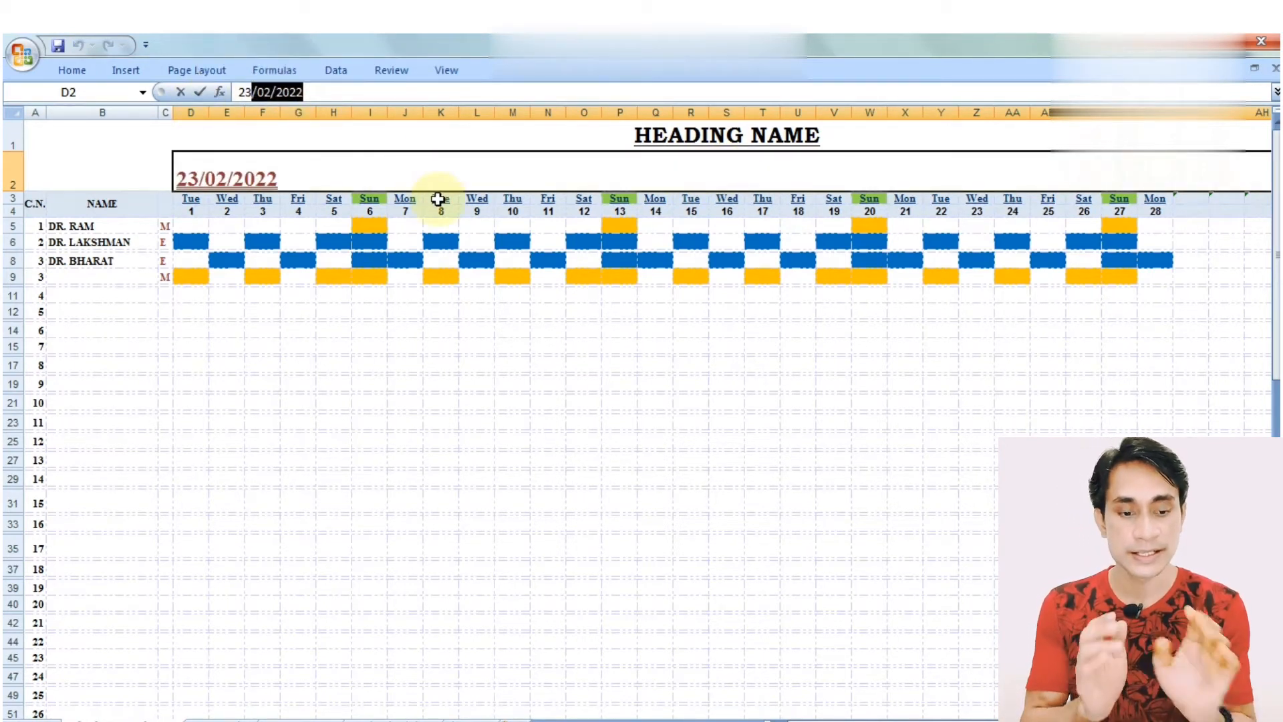
{"action": "key", "text": "Return"}
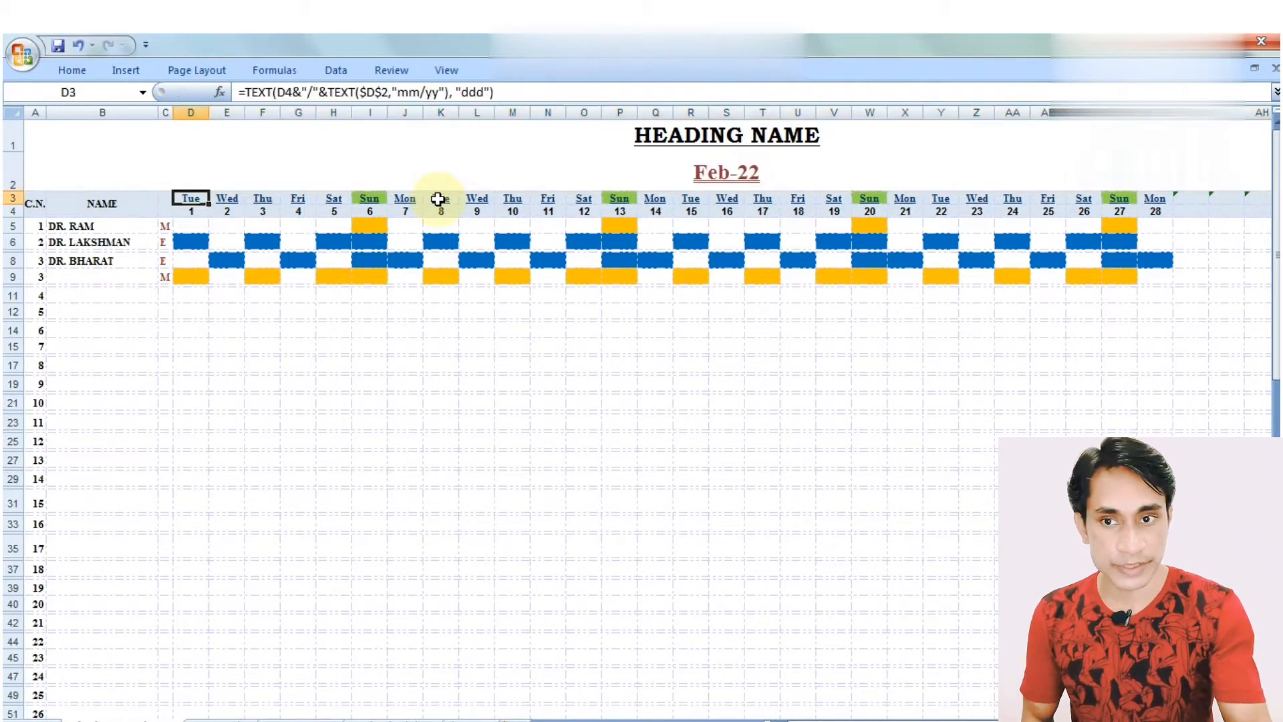
- Apply a red font colour to cells D25:D45 to reveal the formula notes stored there
{"action": "left_click", "coordinate": [193, 229]}
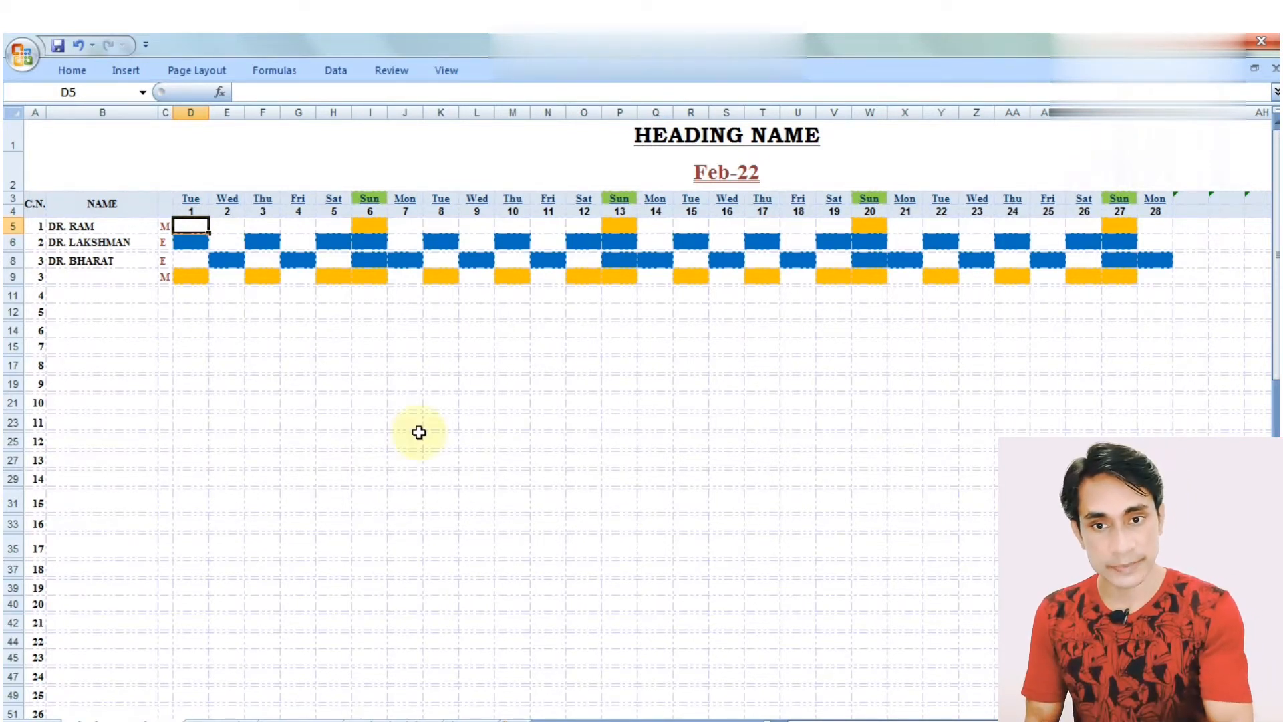
{"action": "left_click_drag", "start_coordinate": [454, 374], "coordinate": [861, 563]}
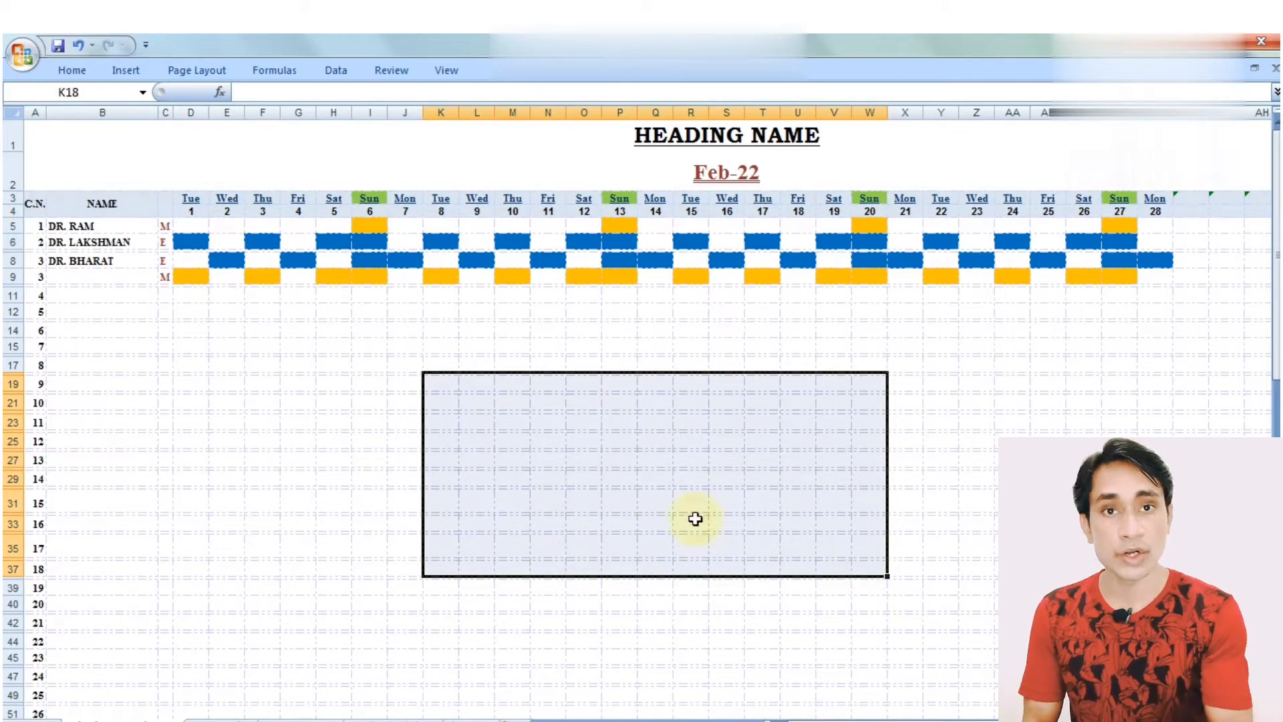
{"action": "left_click_drag", "start_coordinate": [180, 444], "coordinate": [193, 667]}
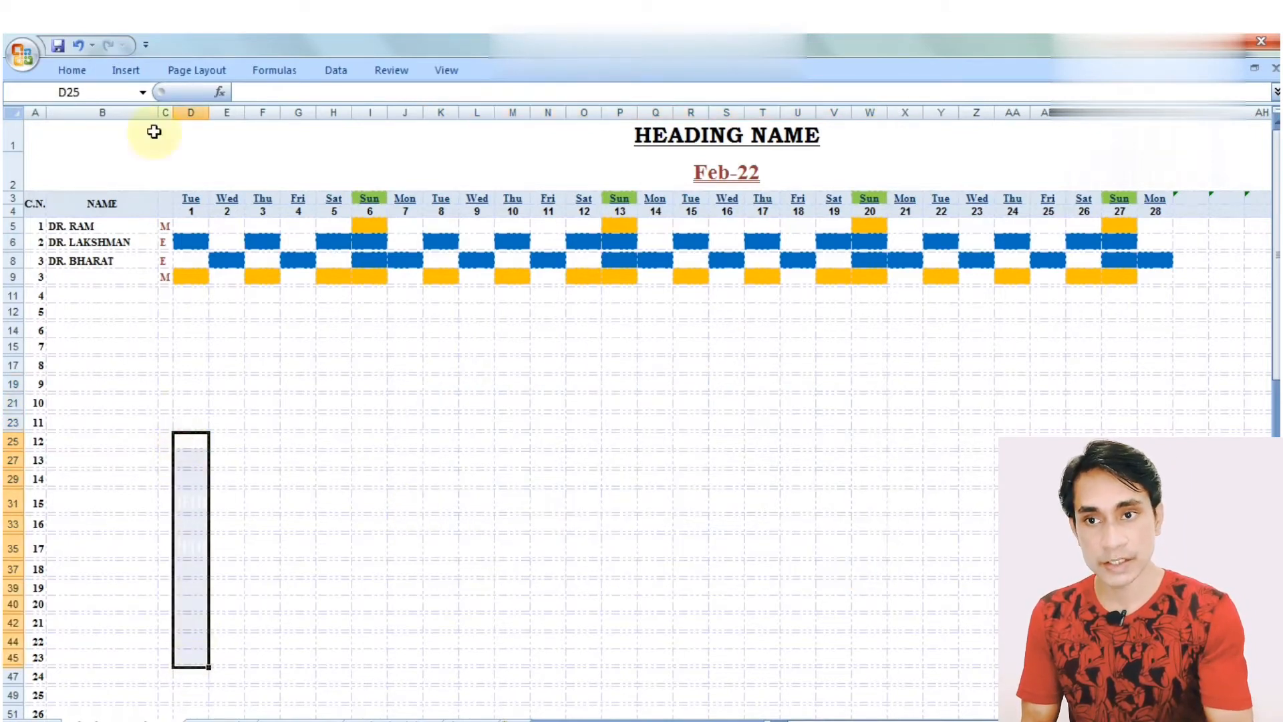
{"action": "left_click", "coordinate": [75, 71]}
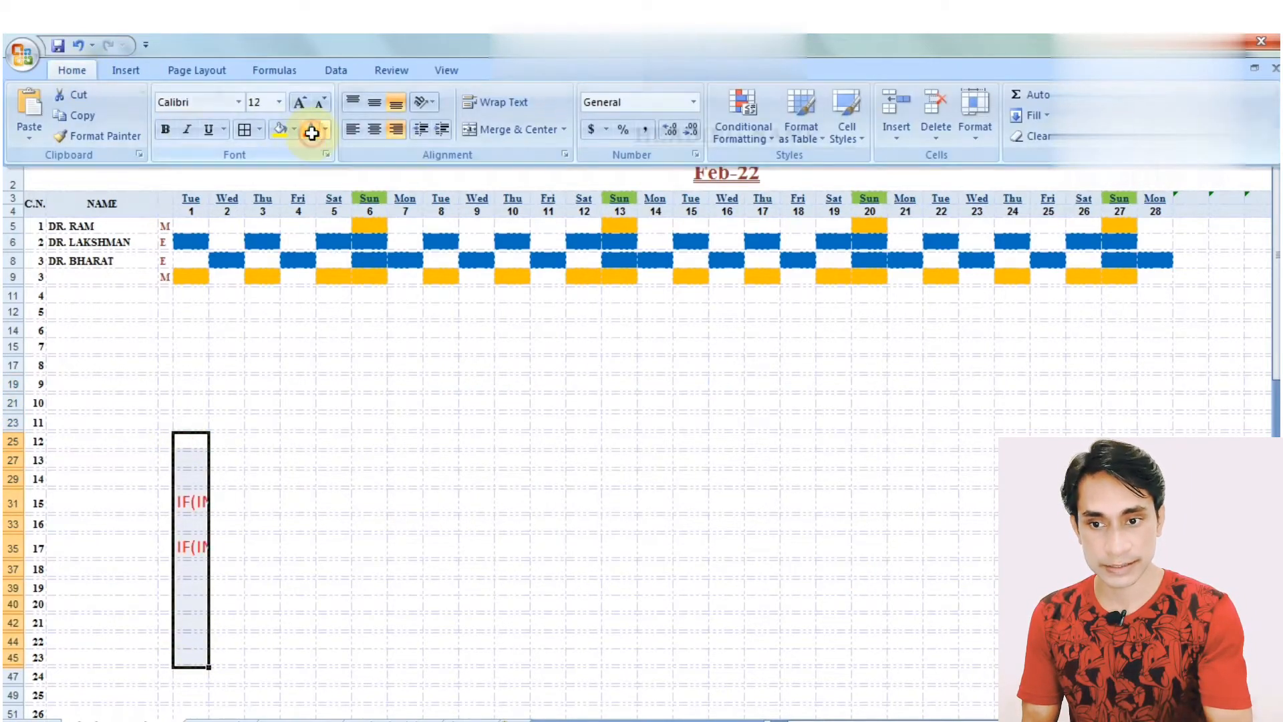
{"action": "left_click", "coordinate": [312, 132]}
- Examine the "M" formula note in D31 and the "E" formula note in D35
{"action": "left_click_drag", "start_coordinate": [224, 471], "coordinate": [231, 683]}
{"action": "left_click", "coordinate": [219, 439]}
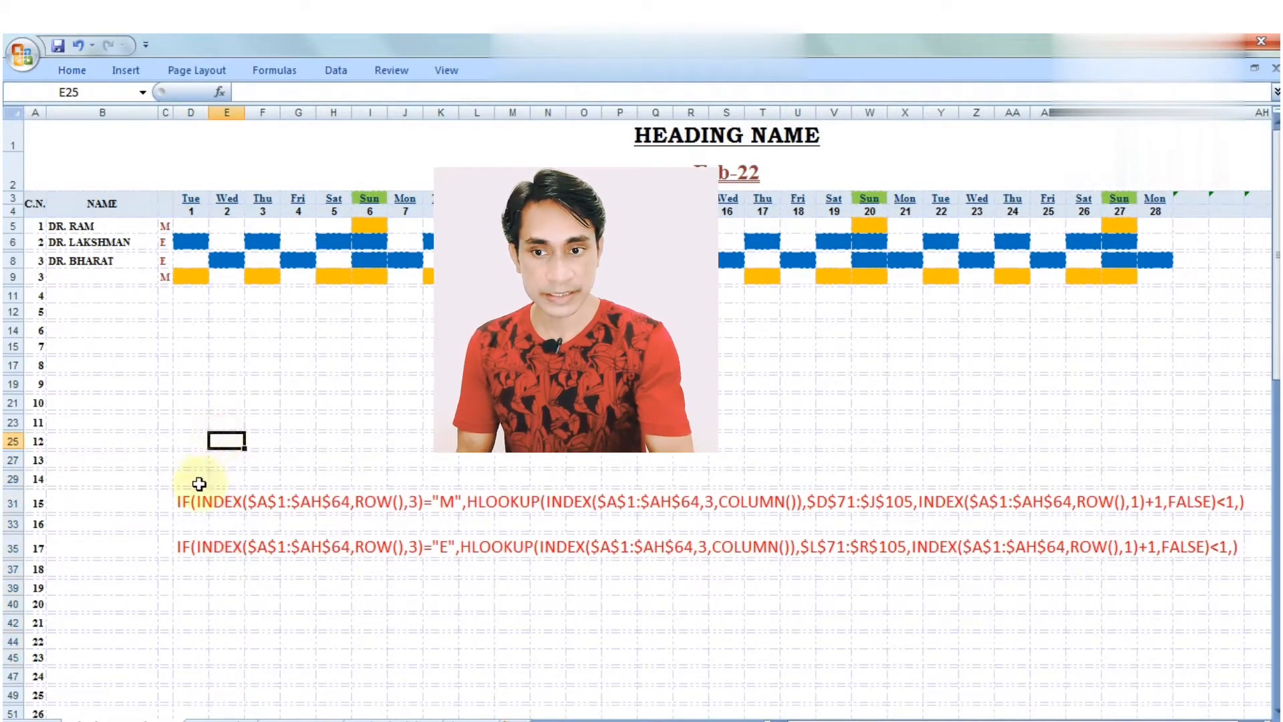
{"action": "left_click", "coordinate": [185, 499]}
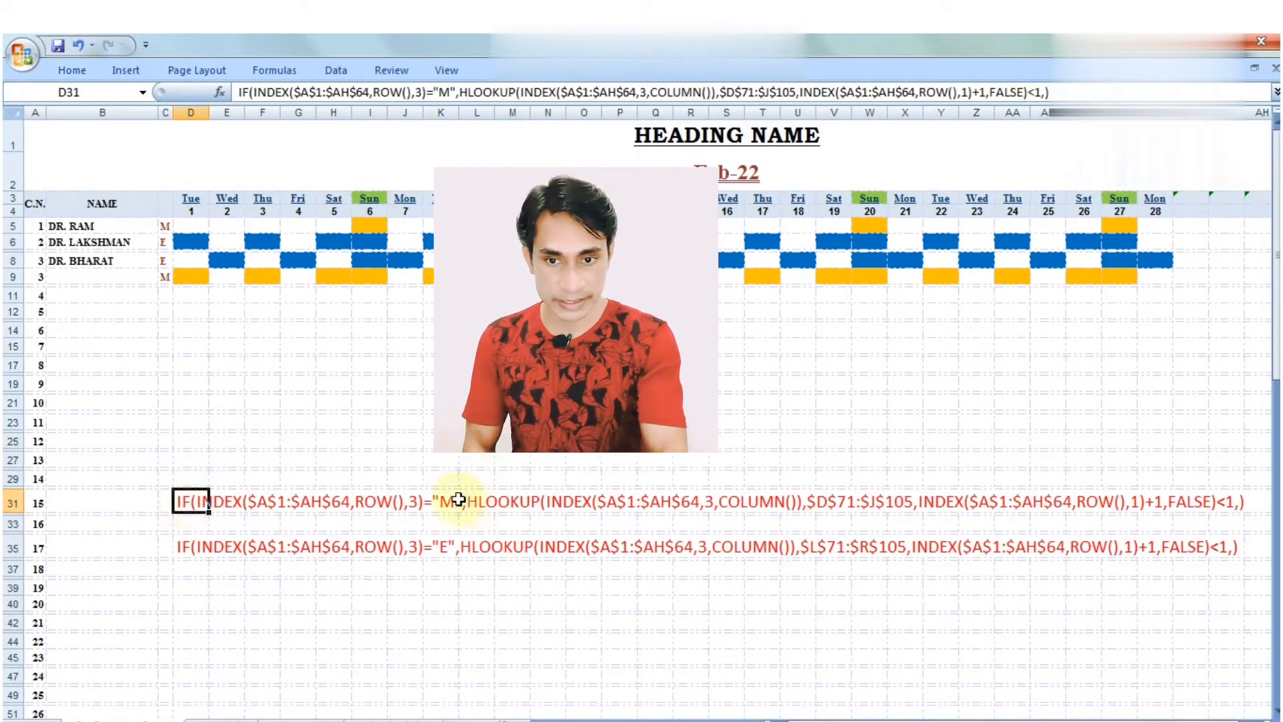
{"action": "left_click", "coordinate": [187, 546]}
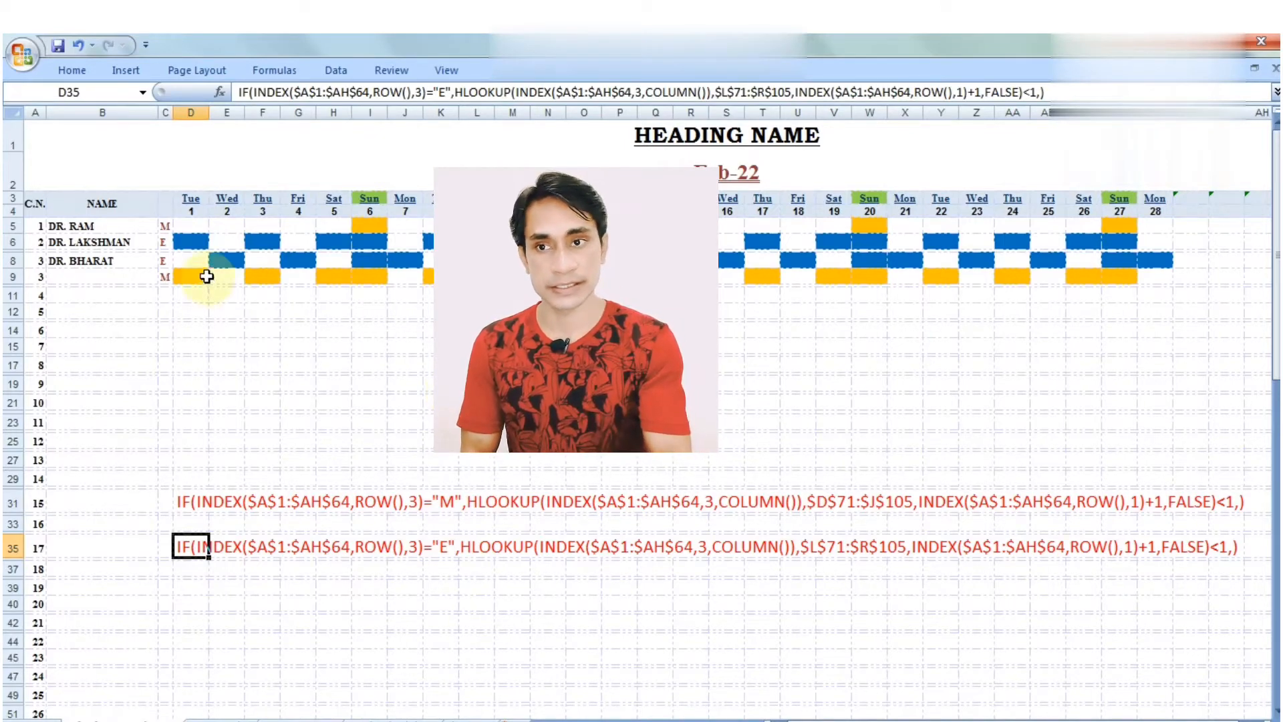
- Examine the formula-based rule type and fill colour options for a new conditional formatting rule, then close the dialogs without creating it
{"action": "left_click", "coordinate": [72, 70]}
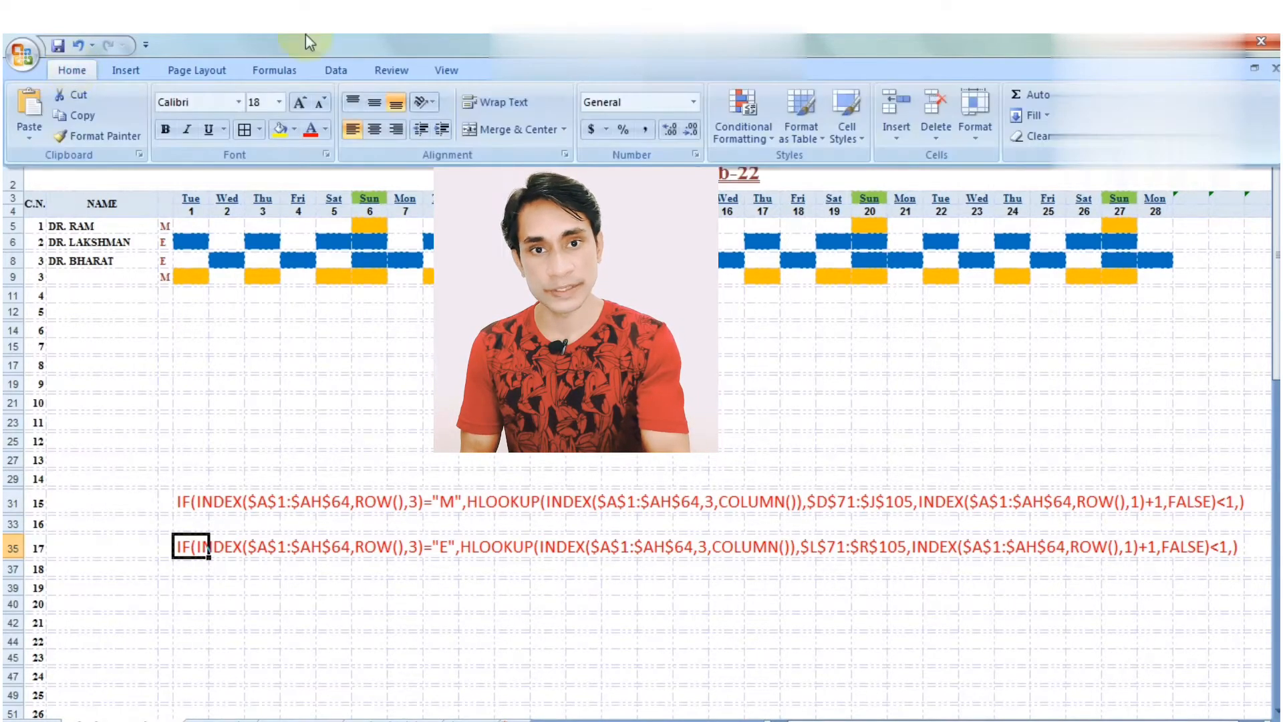
{"action": "left_click", "coordinate": [743, 131]}
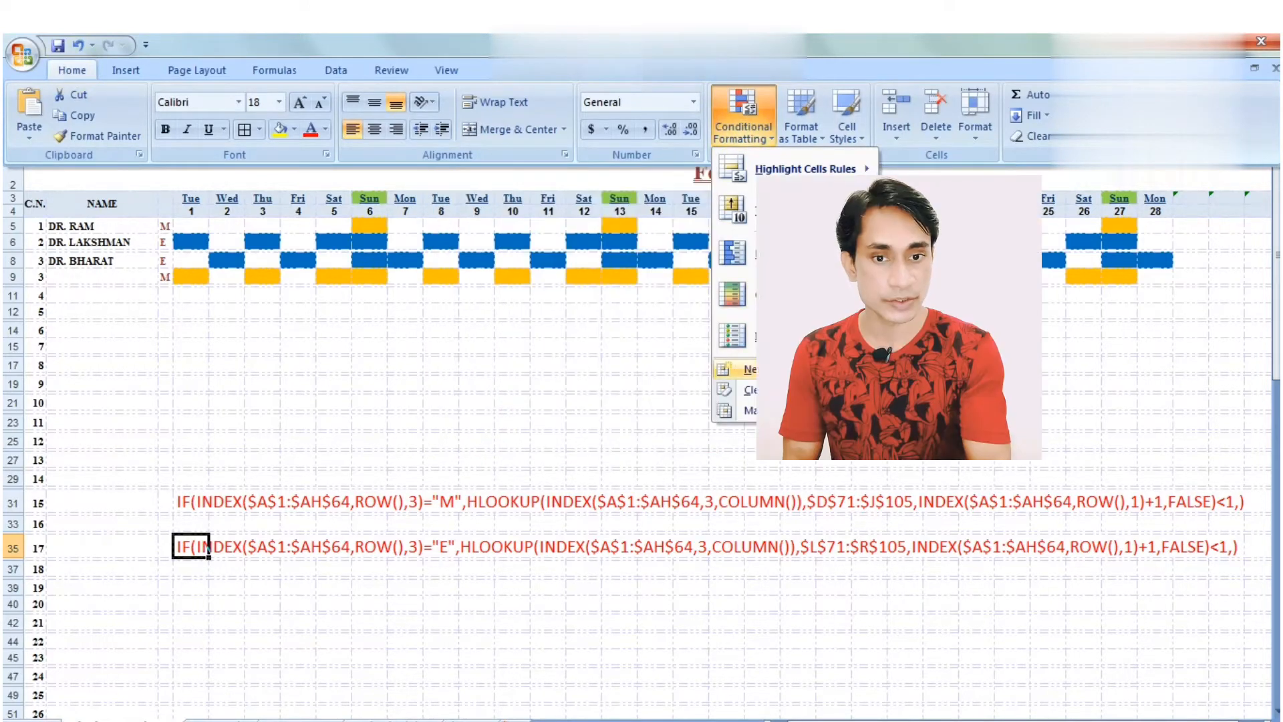
{"action": "left_click", "coordinate": [745, 369]}
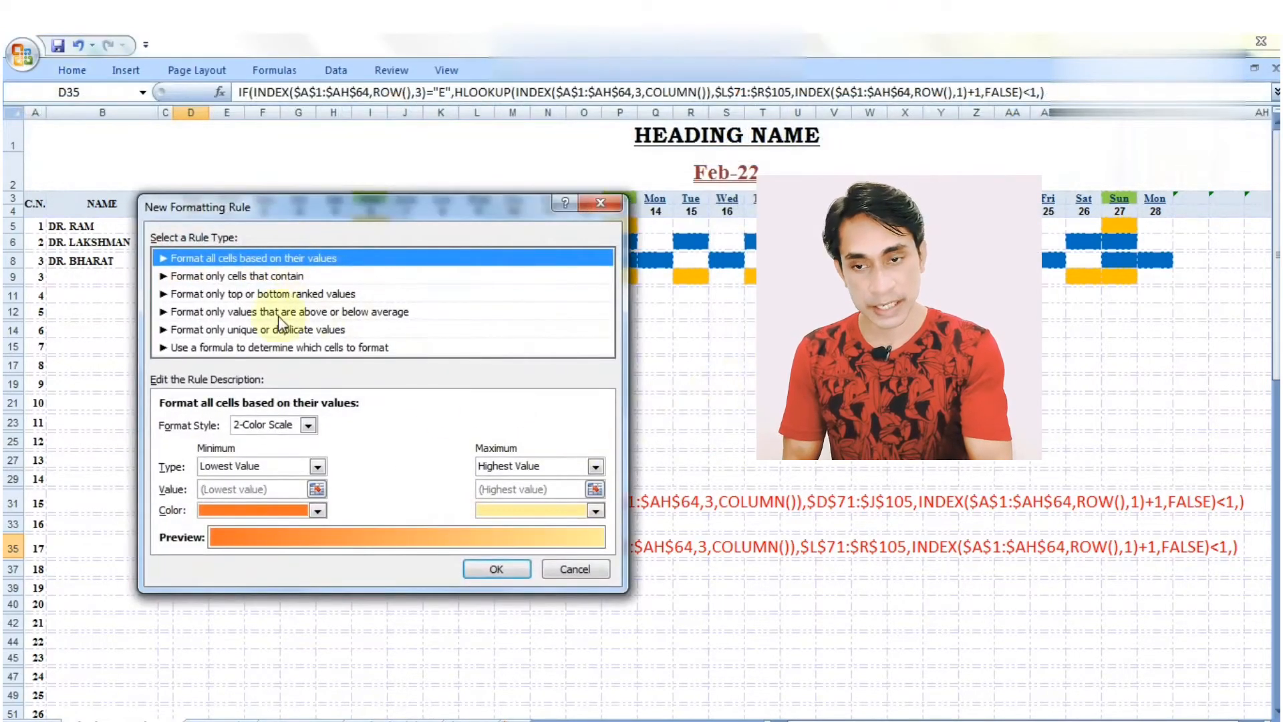
{"action": "left_click", "coordinate": [325, 348]}
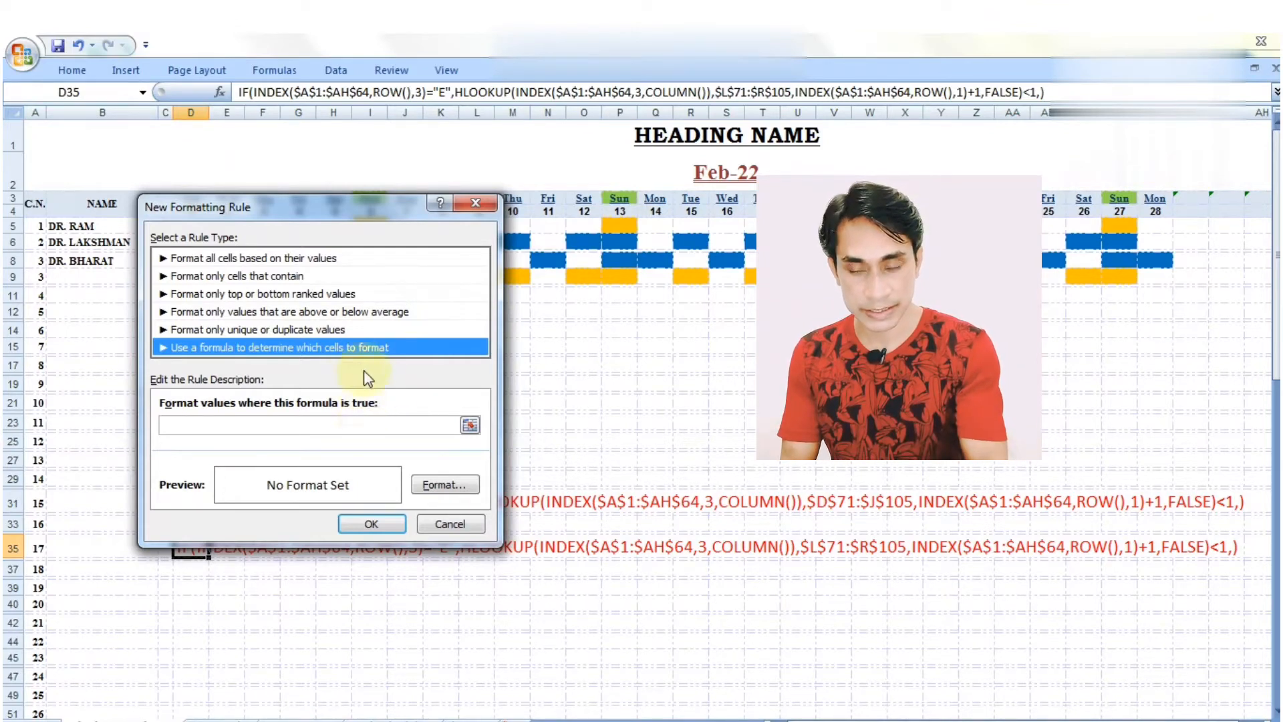
{"action": "left_click", "coordinate": [347, 423]}
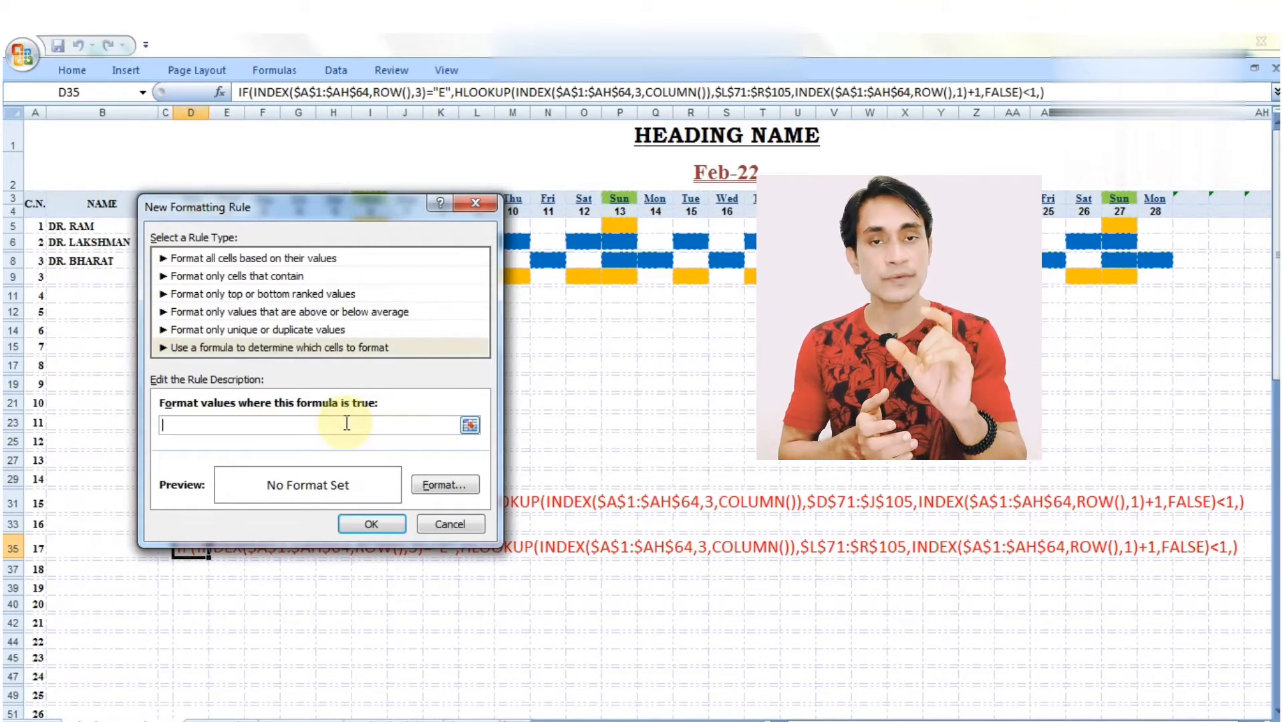
{"action": "left_click", "coordinate": [457, 491]}
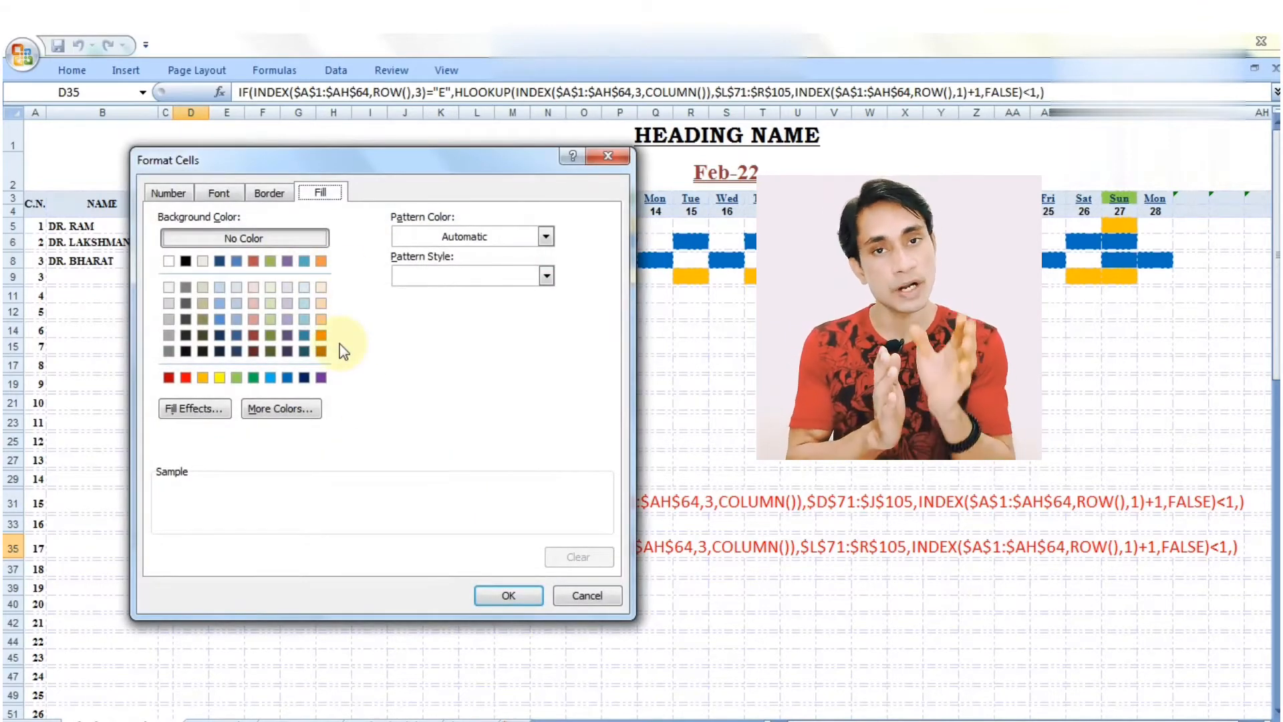
{"action": "left_click", "coordinate": [588, 596]}
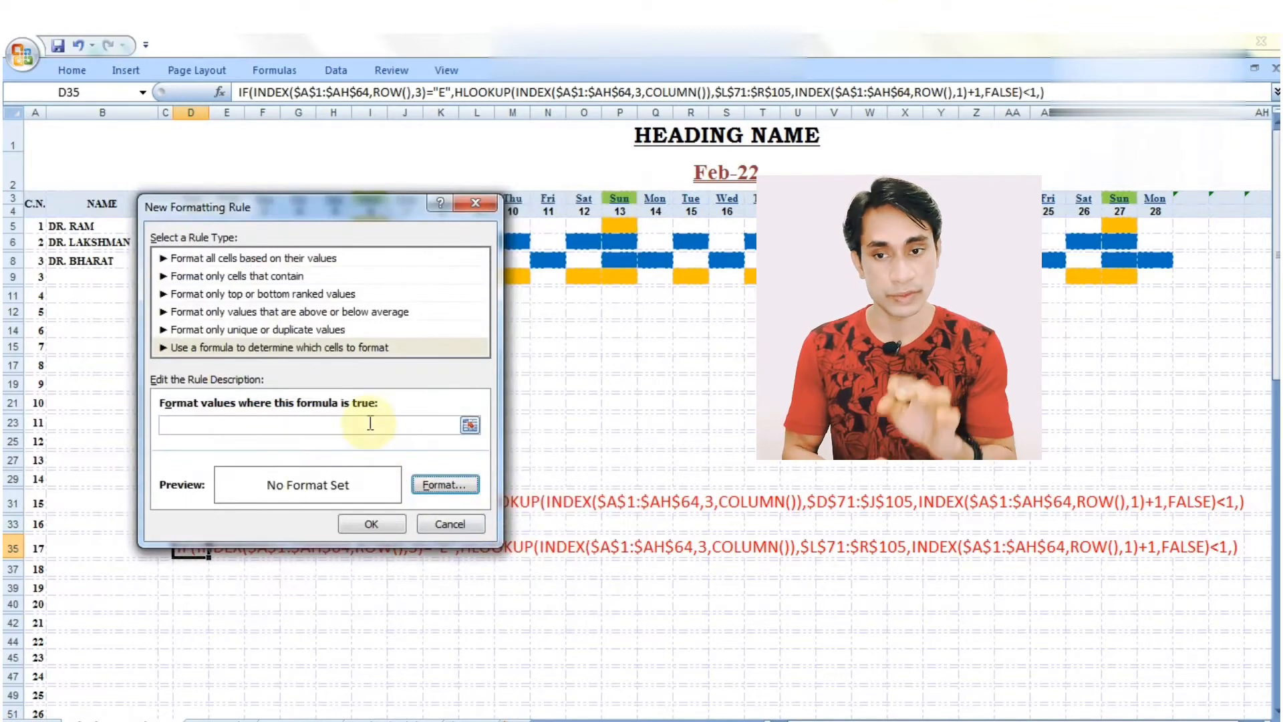
{"action": "left_click", "coordinate": [476, 202]}
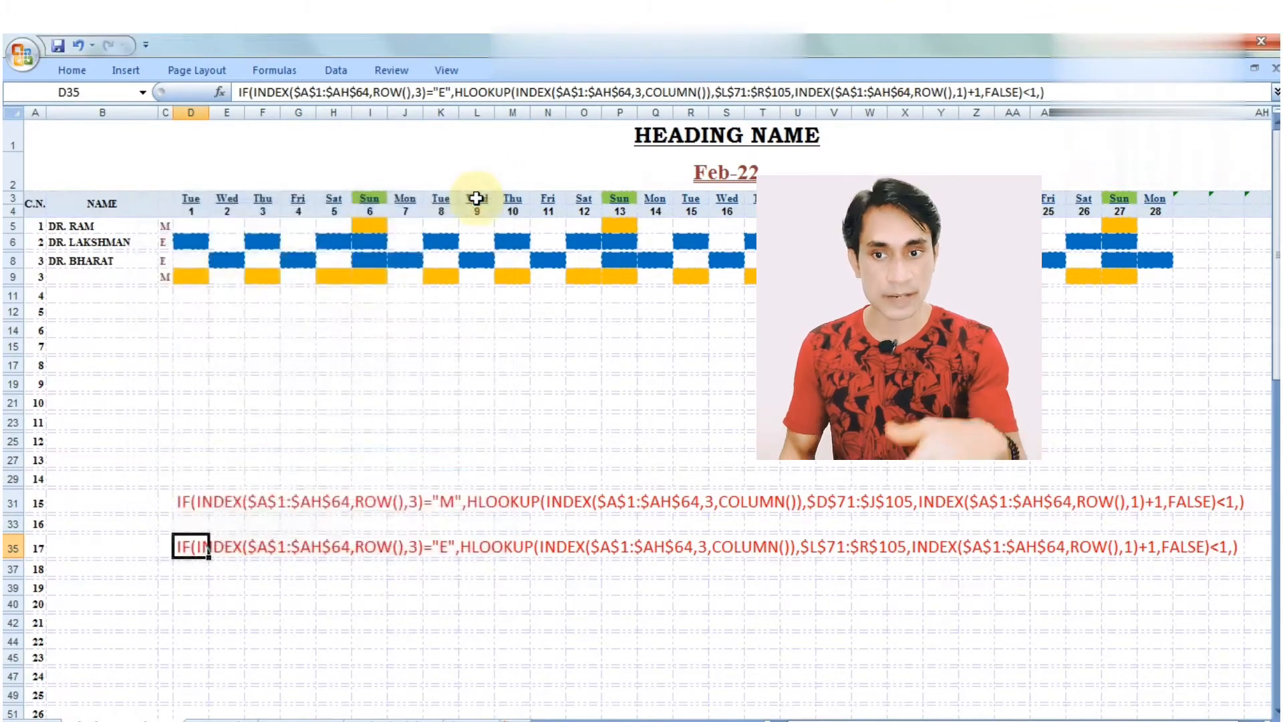
- Copy the "M" formula text from D31 and enter it in D5 as a live formula preceded by an equals sign
{"action": "left_click", "coordinate": [195, 498]}
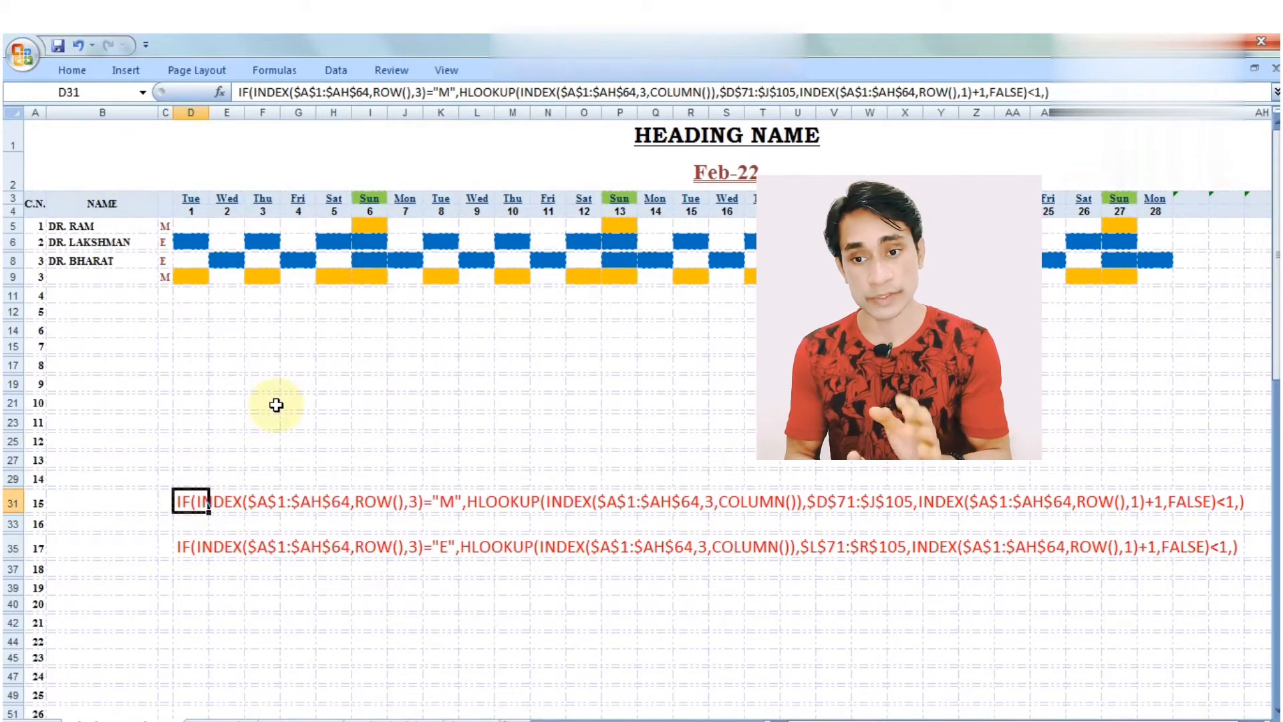
{"action": "left_click", "coordinate": [232, 89]}
{"action": "key", "text": "End"}
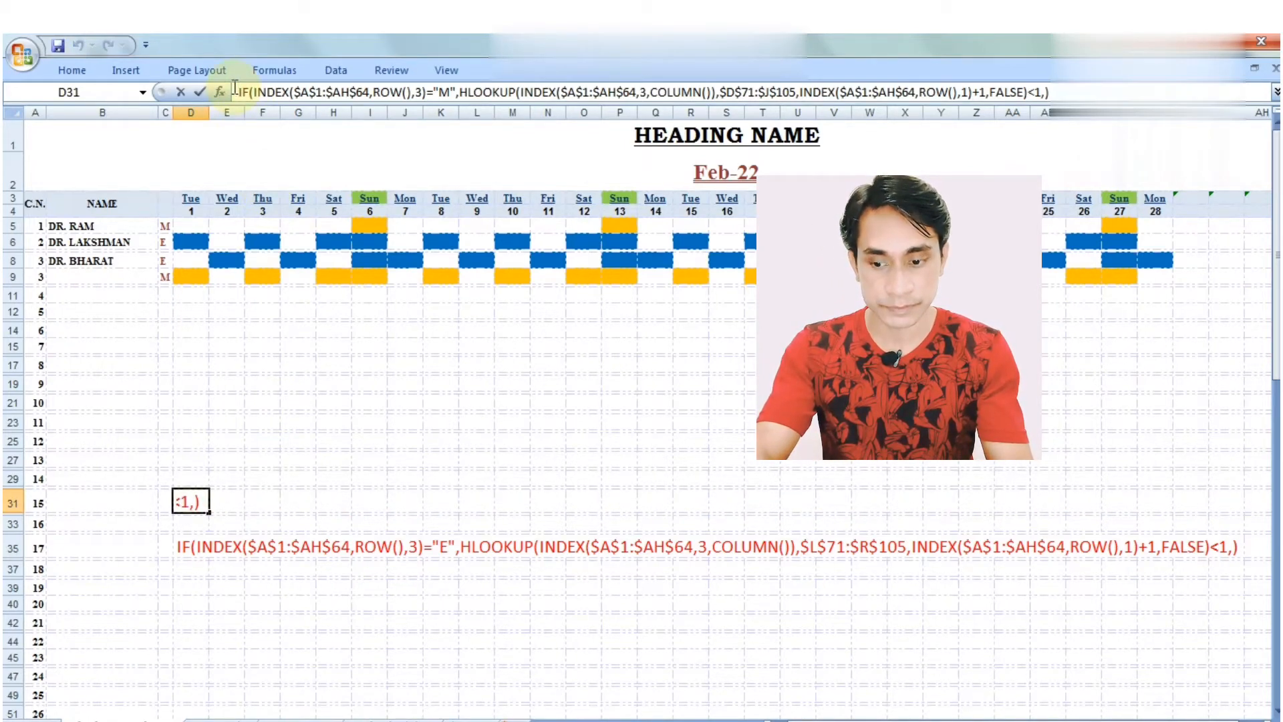
{"action": "left_click_drag", "start_coordinate": [235, 87], "coordinate": [264, 195]}
{"action": "key", "text": "ctrl+c"}
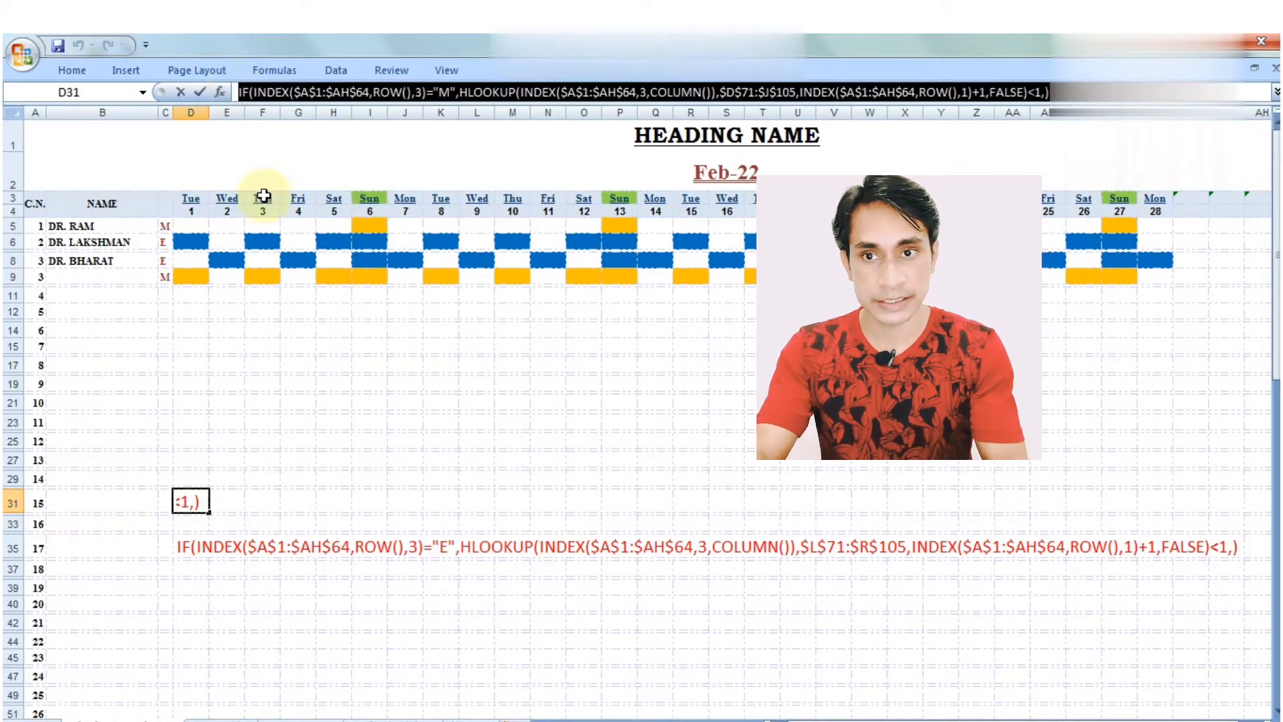
{"action": "left_click", "coordinate": [192, 228]}
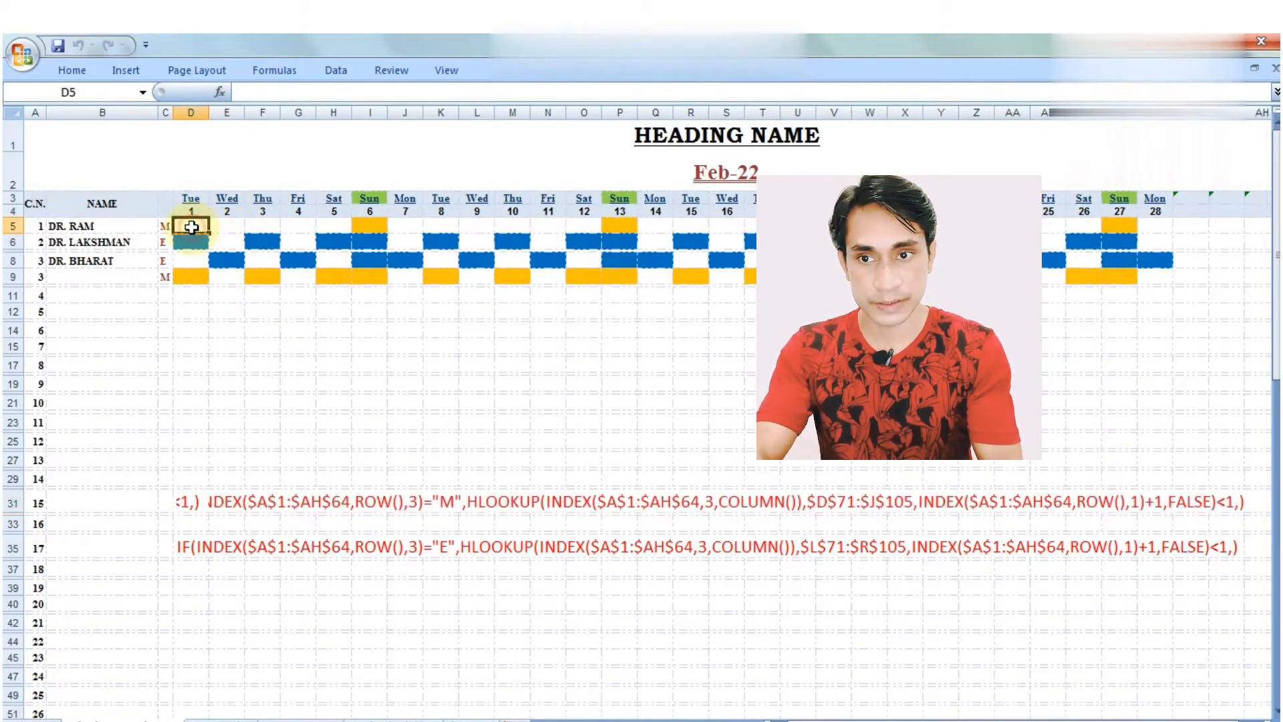
{"action": "type", "text": "="}
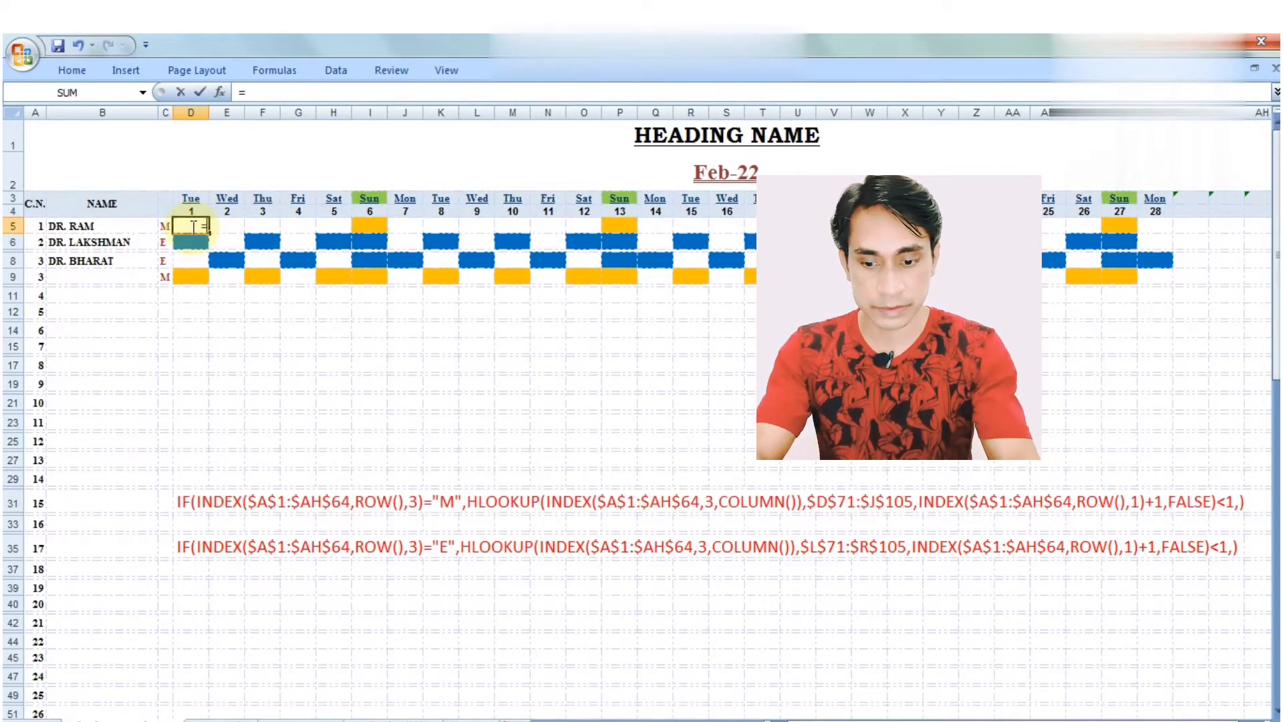
{"action": "key", "text": "ctrl+v"}
{"action": "key", "text": "ctrl+Return"}
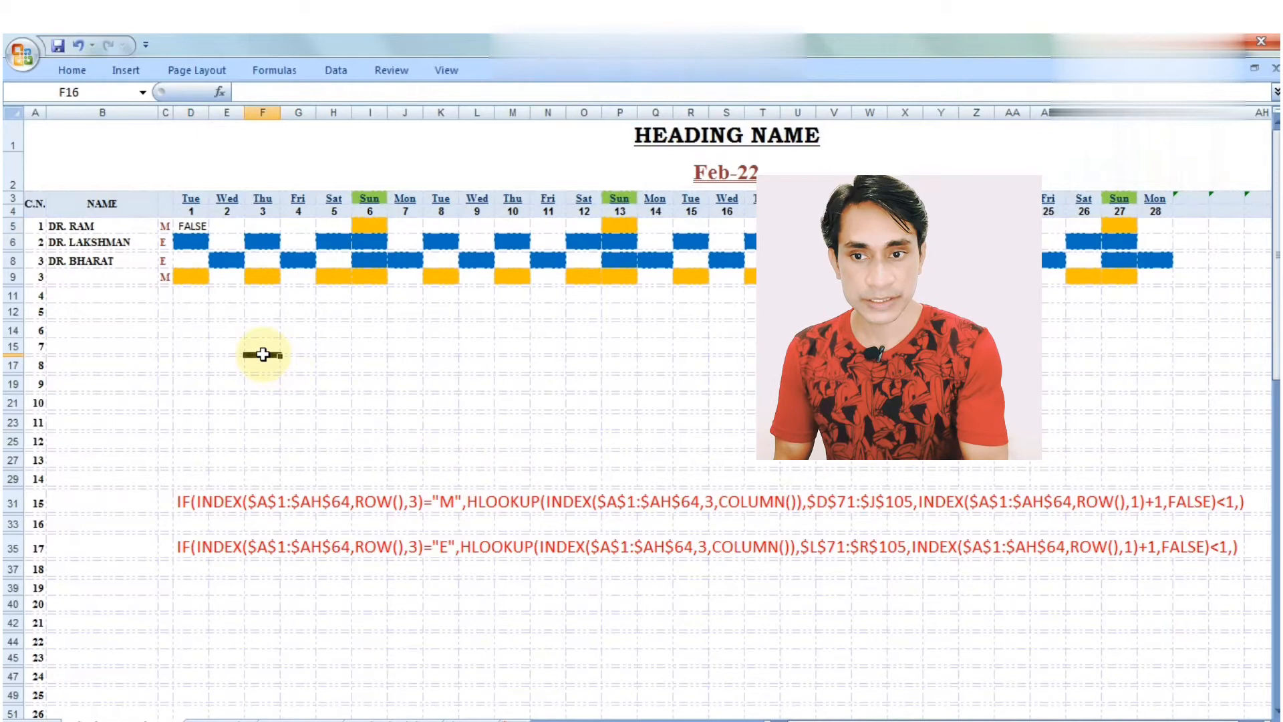
- Enter the formula =ROW() in cell F15
{"action": "left_click", "coordinate": [260, 345]}
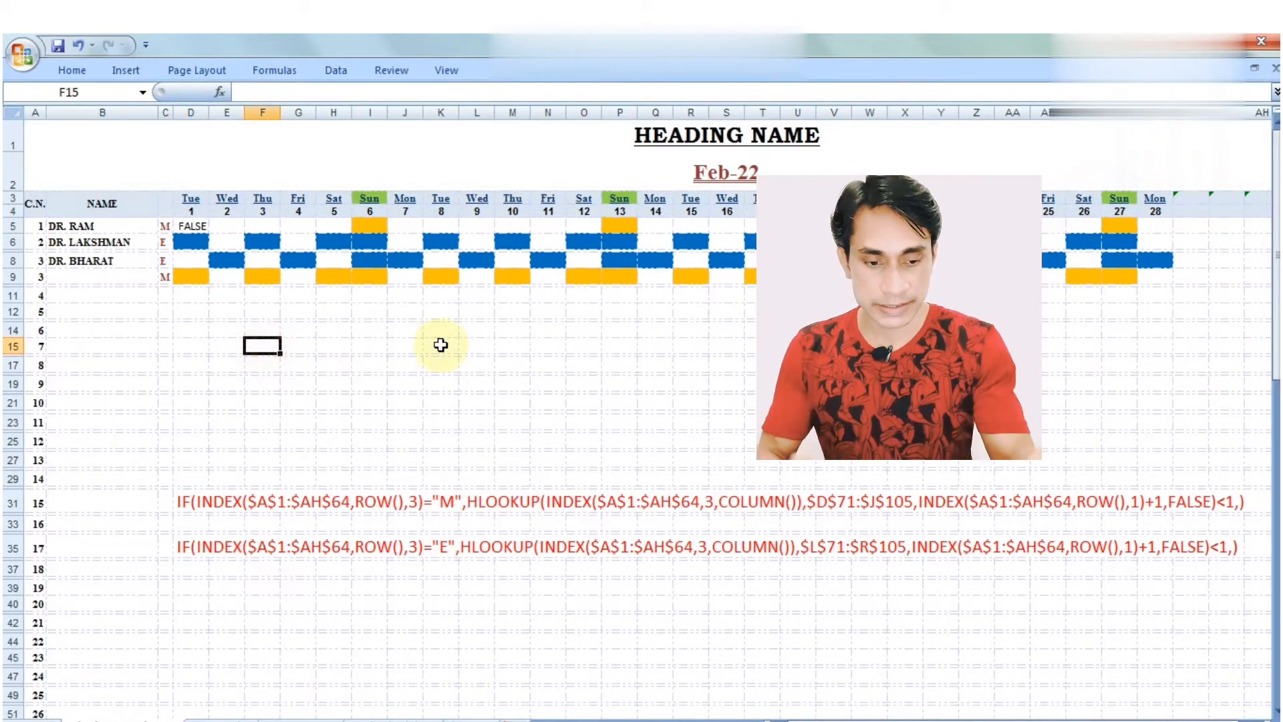
{"action": "type", "text": "=ROW"}
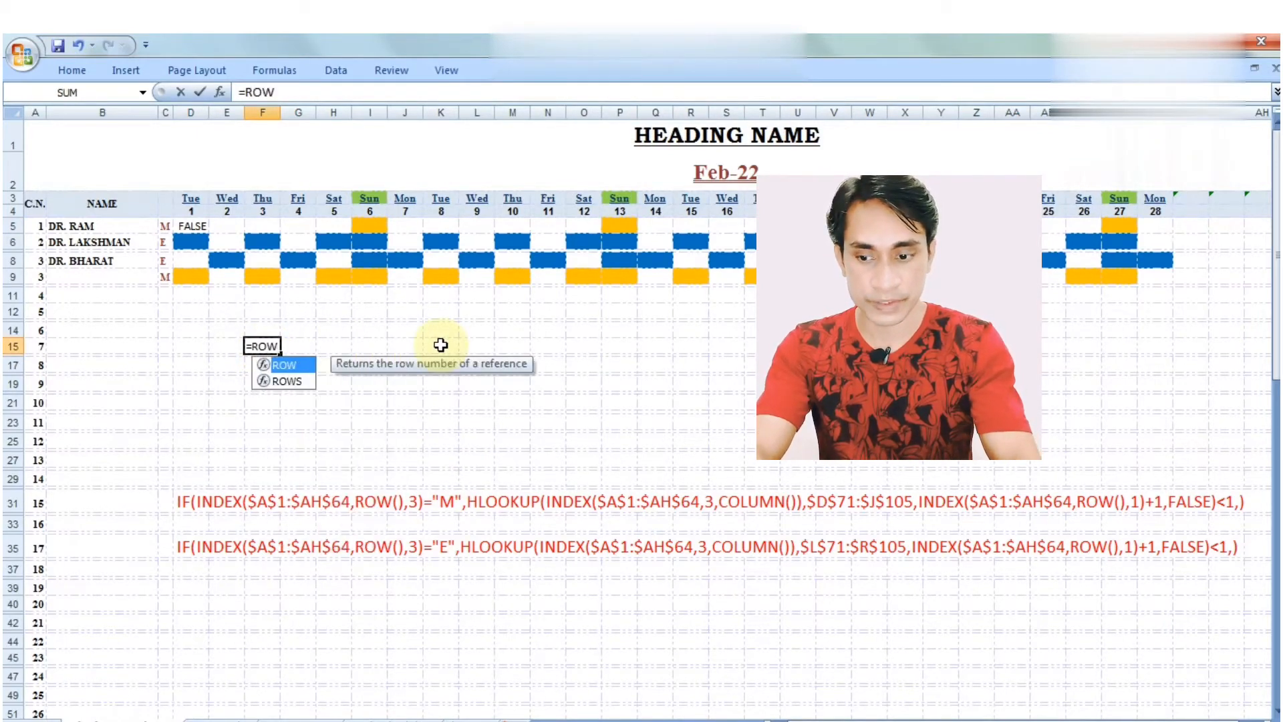
{"action": "type", "text": "()"}
{"action": "key", "text": "ctrl+Return"}
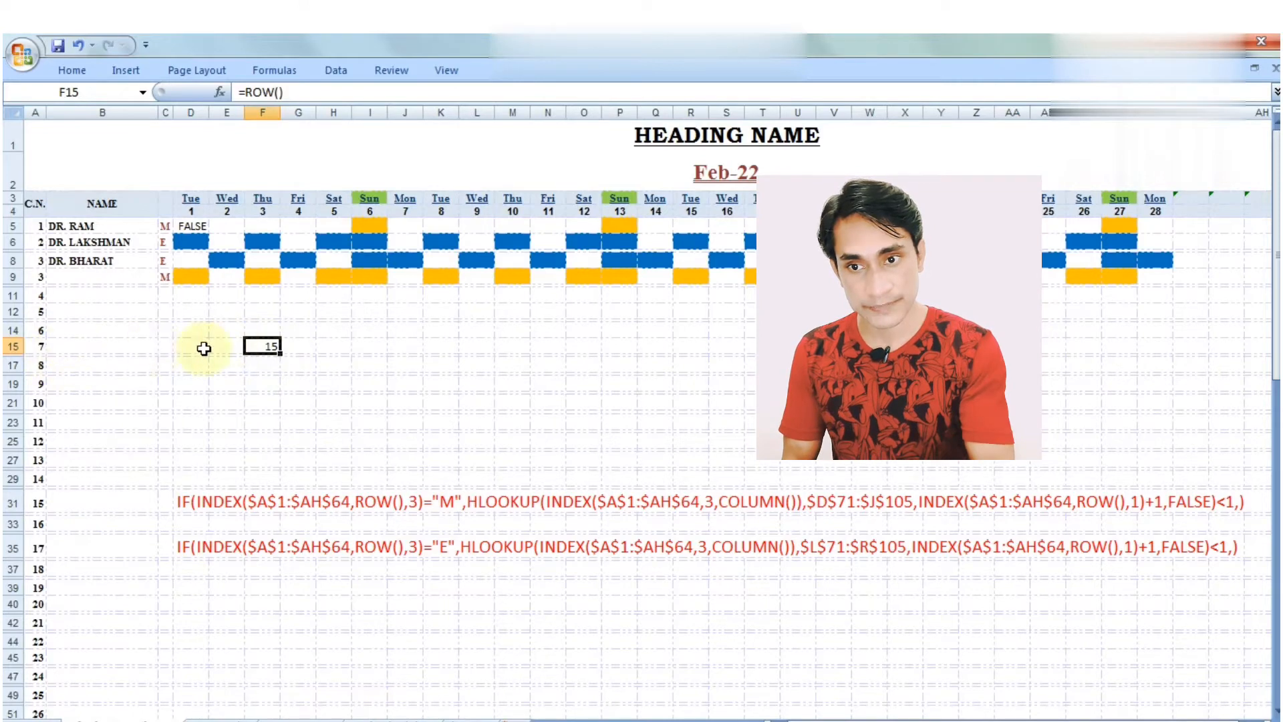
- Enter the formula =COLUMN() in cell F17 and compare it with the ROW formula in F15
{"action": "left_click", "coordinate": [269, 365]}
{"action": "type", "text": "=CO"}
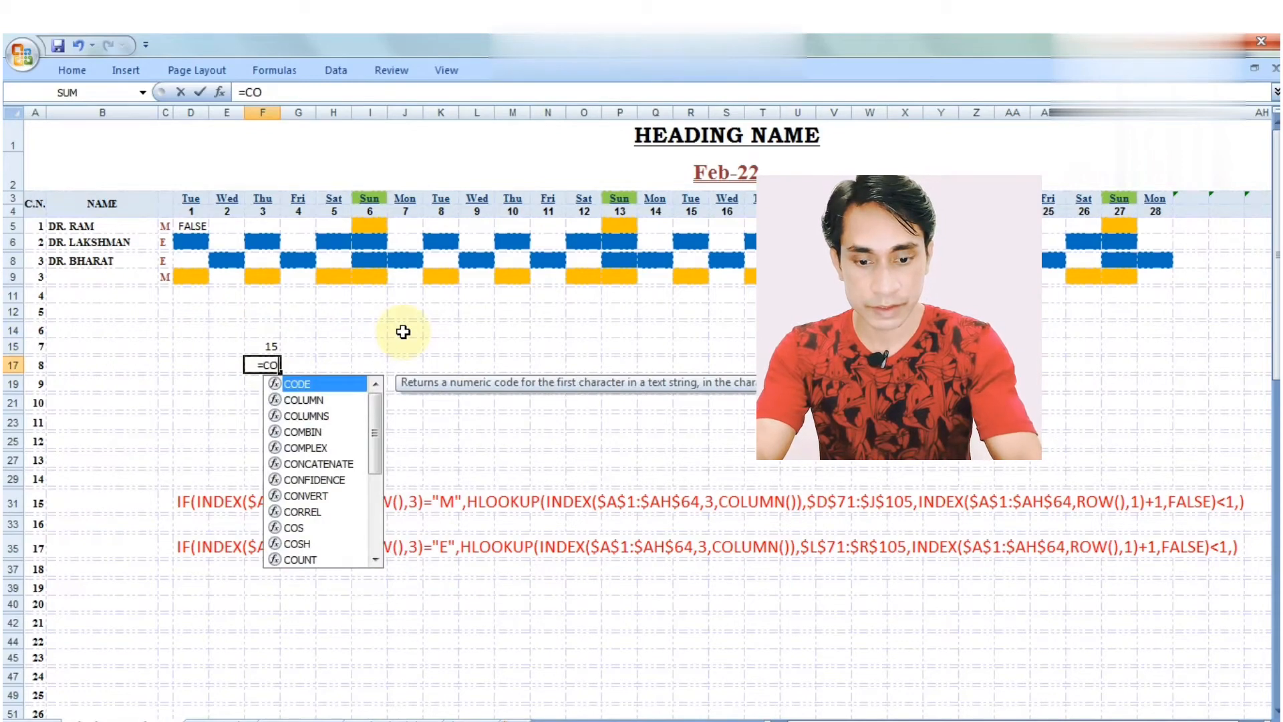
{"action": "type", "text": "LUMN("}
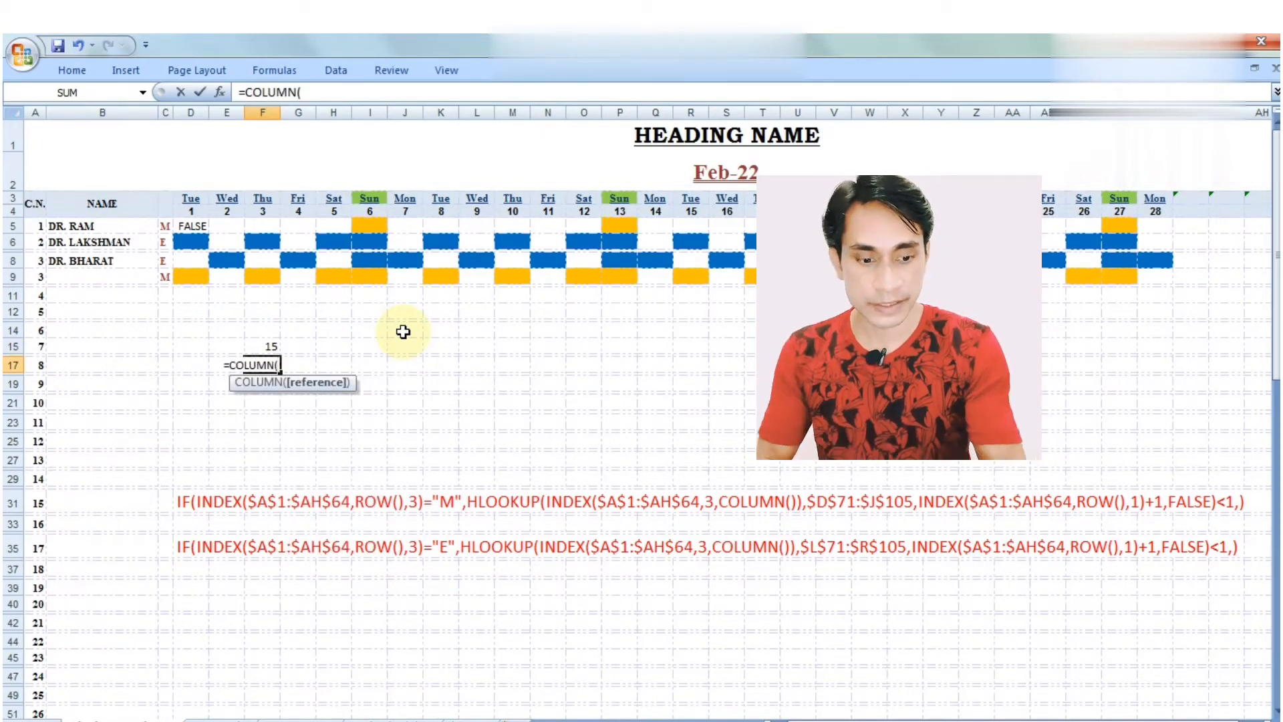
{"action": "type", "text": ")"}
{"action": "key", "text": "ctrl+Return"}
{"action": "key", "text": "Return"}
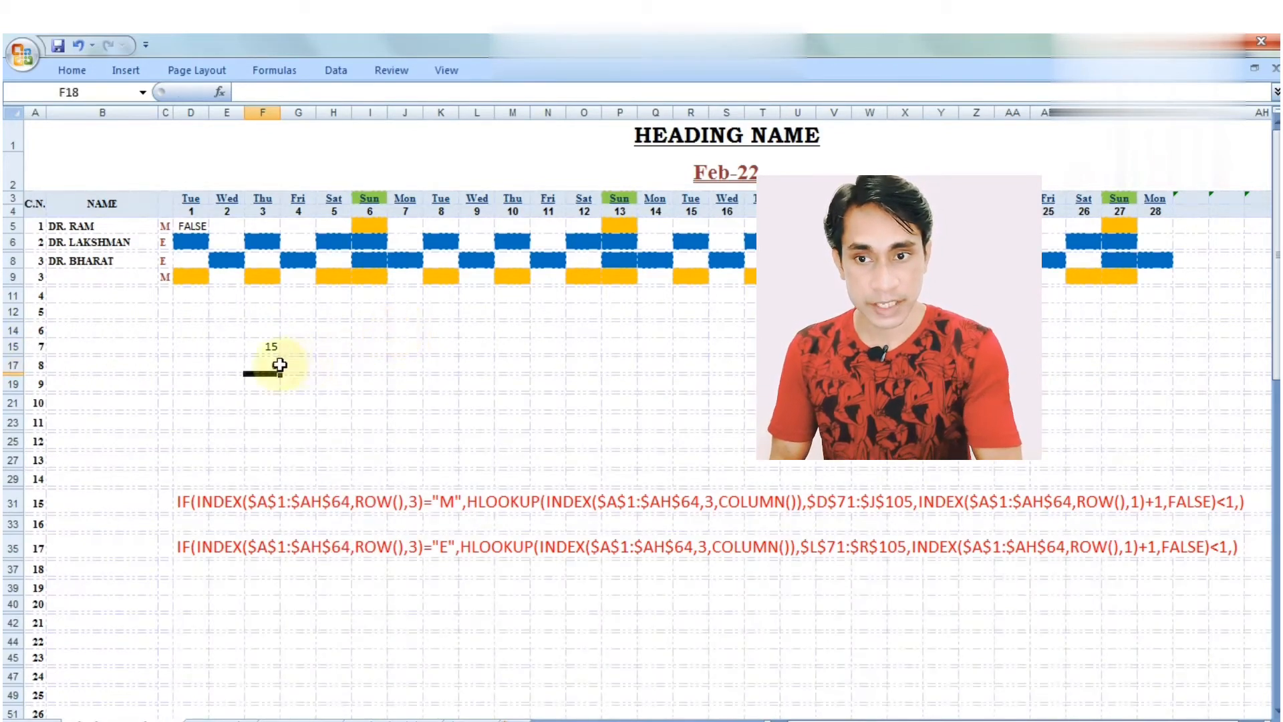
{"action": "left_click", "coordinate": [267, 368]}
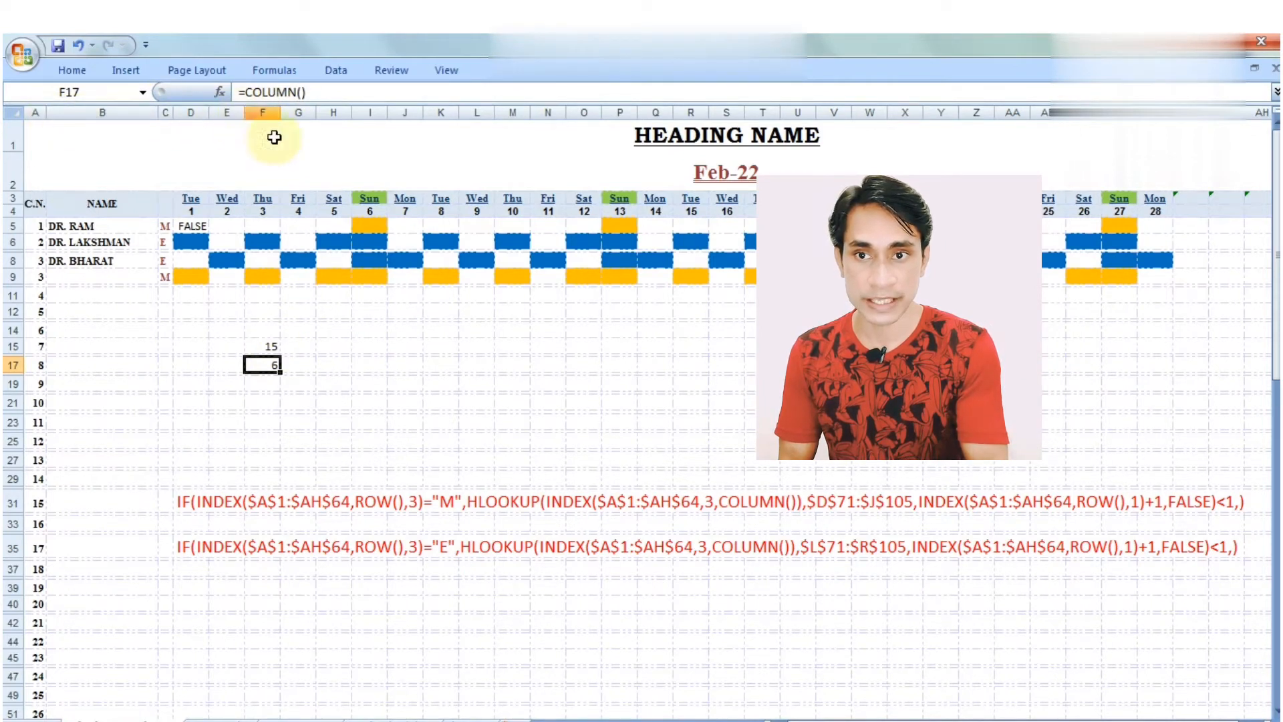
{"action": "left_click", "coordinate": [269, 345]}
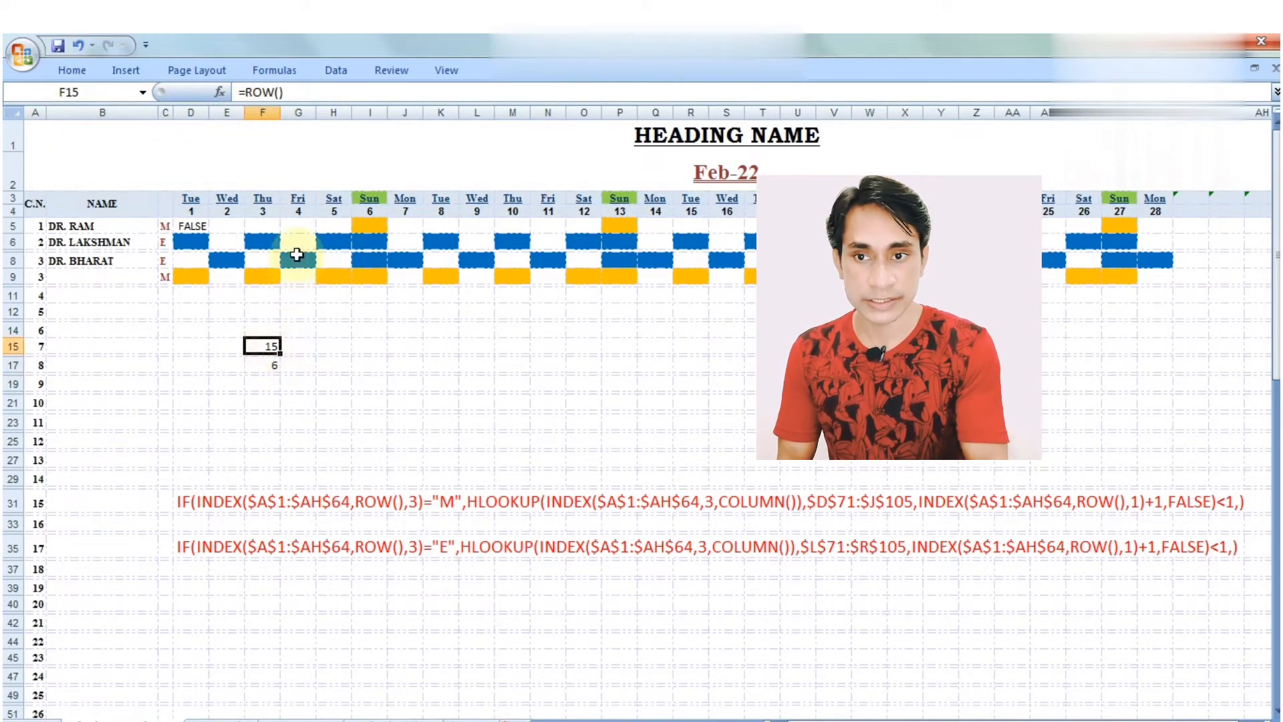
- In D5's formula, evaluate in place the ROW() part of the first INDEX and the COLUMN() part inside HLOOKUP
{"action": "left_click", "coordinate": [191, 226]}
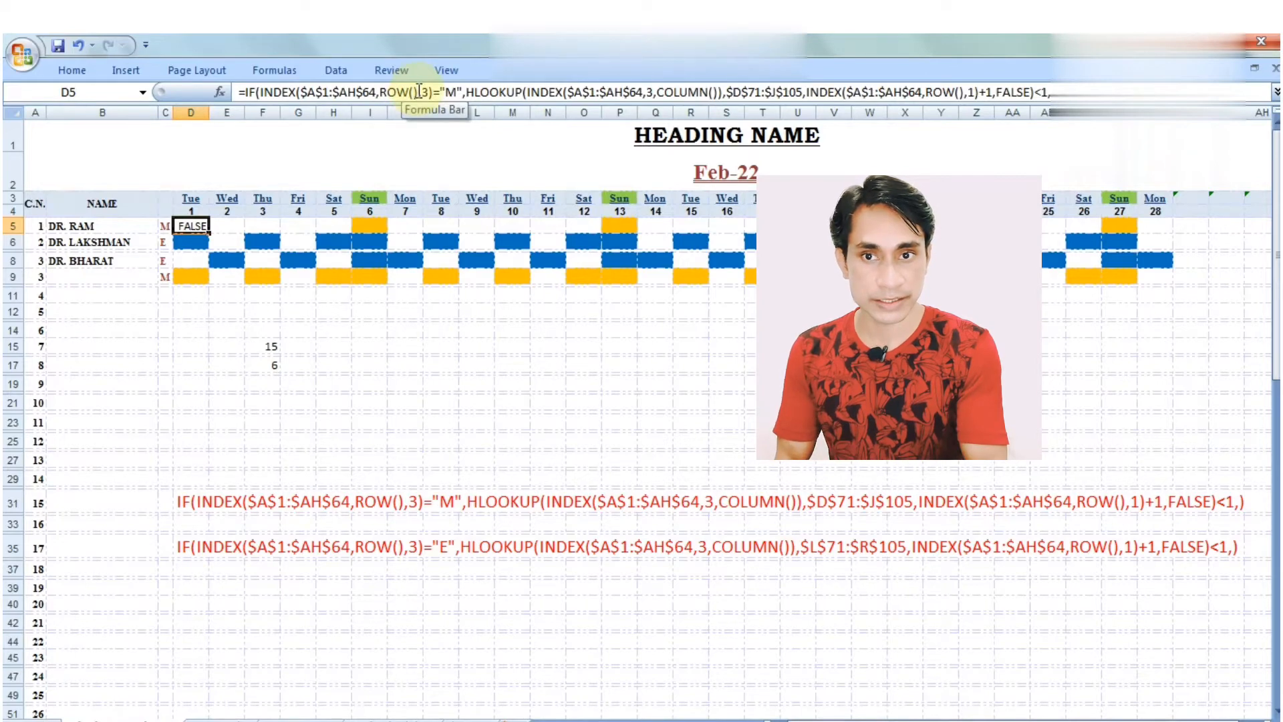
{"action": "left_click", "coordinate": [419, 92]}
{"action": "left_click_drag", "start_coordinate": [419, 91], "coordinate": [384, 88]}
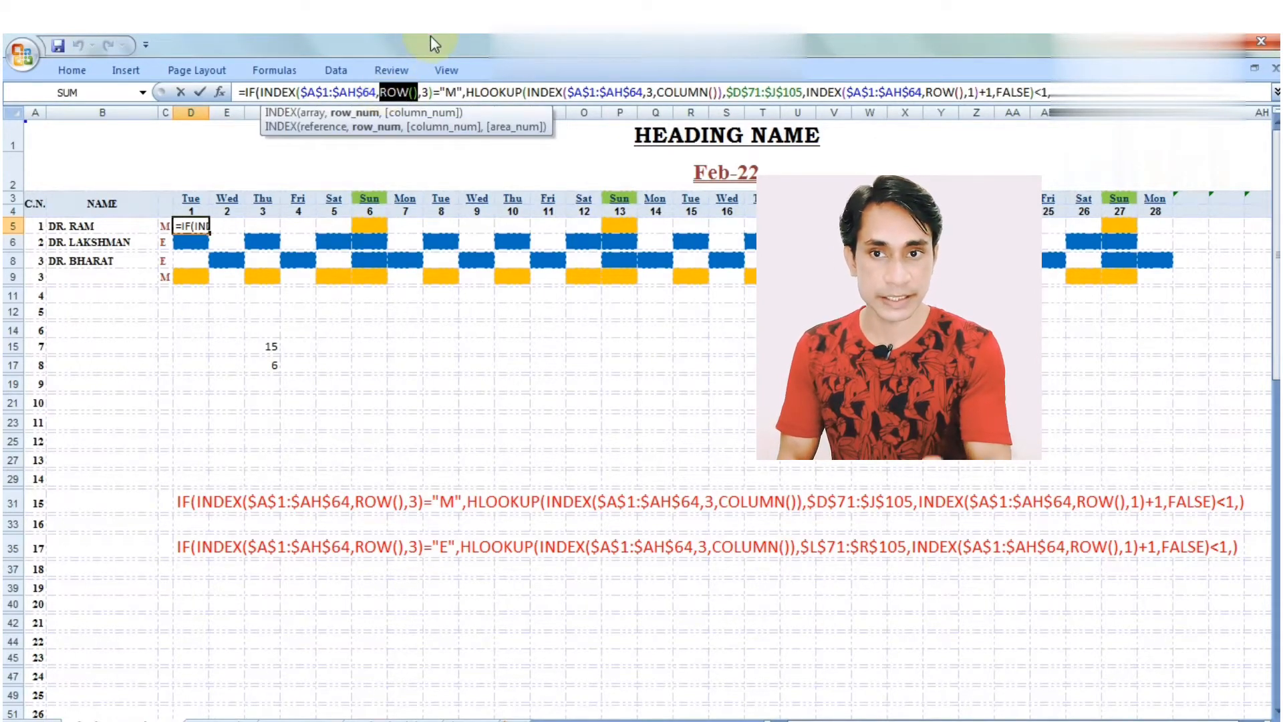
{"action": "key", "text": "F9"}
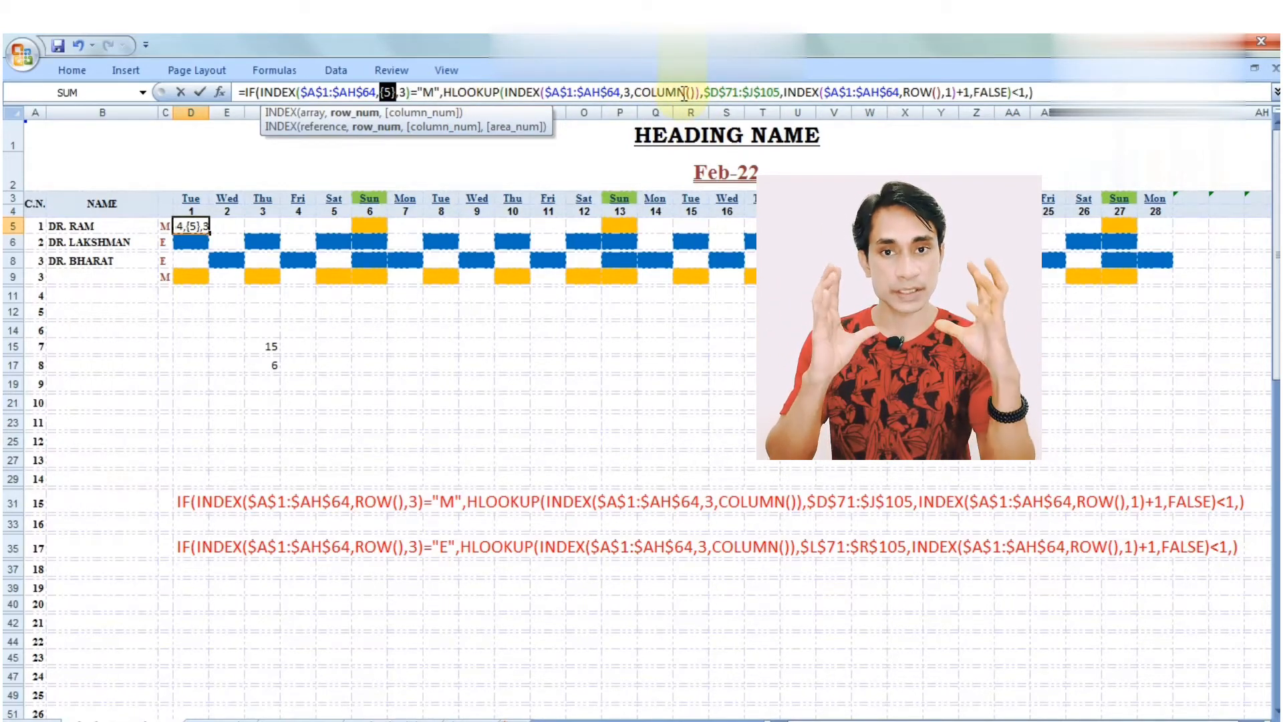
{"action": "left_click_drag", "start_coordinate": [695, 92], "coordinate": [632, 92]}
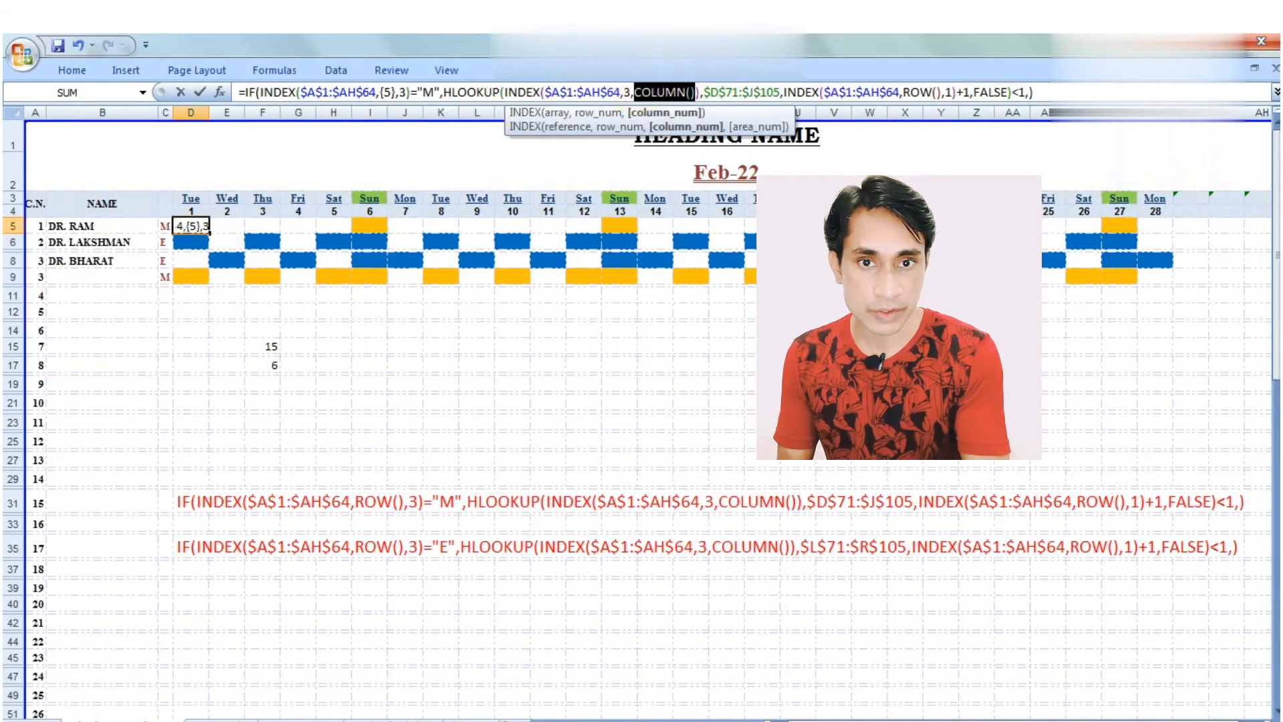
{"action": "key", "text": "F9"}
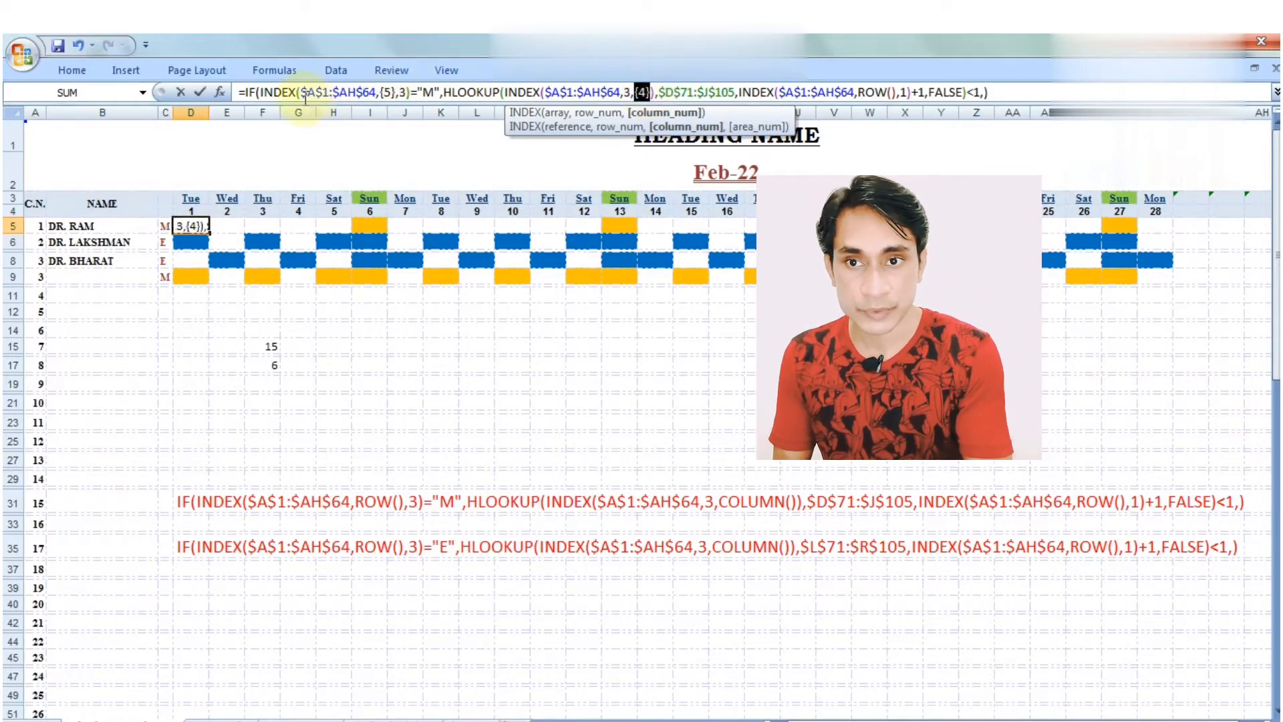
- Evaluate in place the INDEX($A$1:$AH$64,{5},3) part of the IF test in D5's formula
{"action": "left_click", "coordinate": [286, 92]}
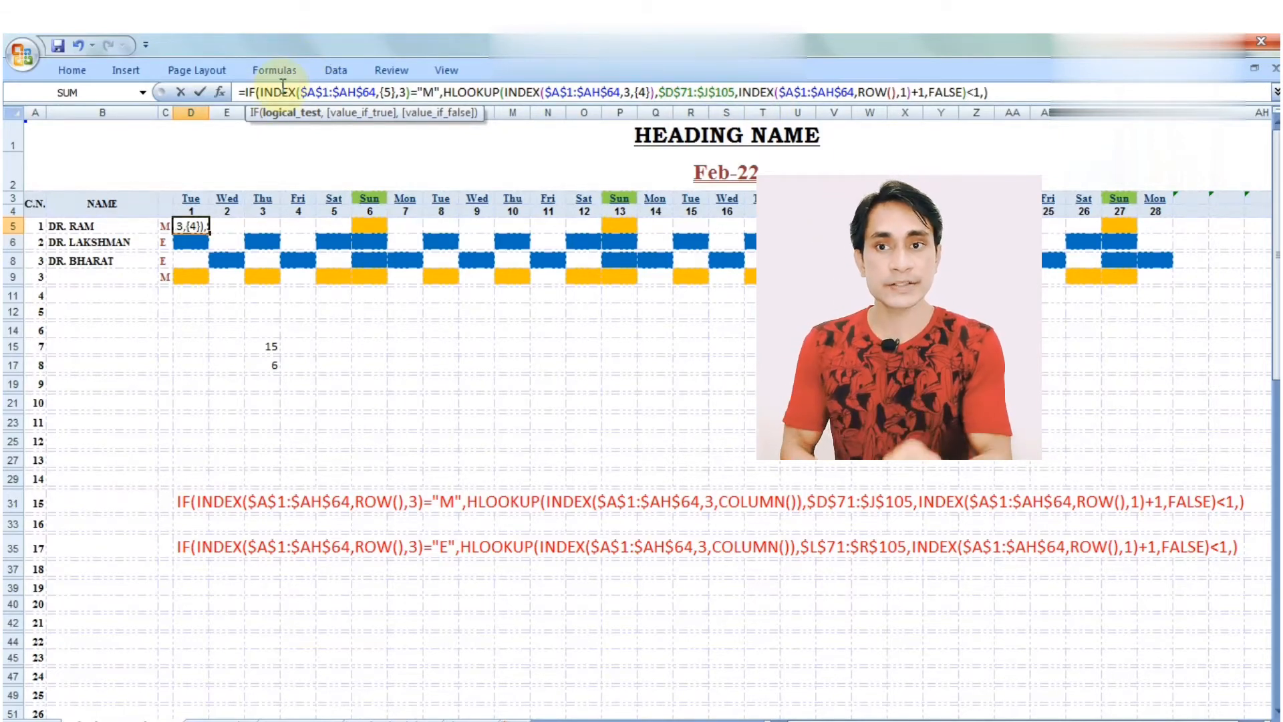
{"action": "left_click", "coordinate": [304, 91]}
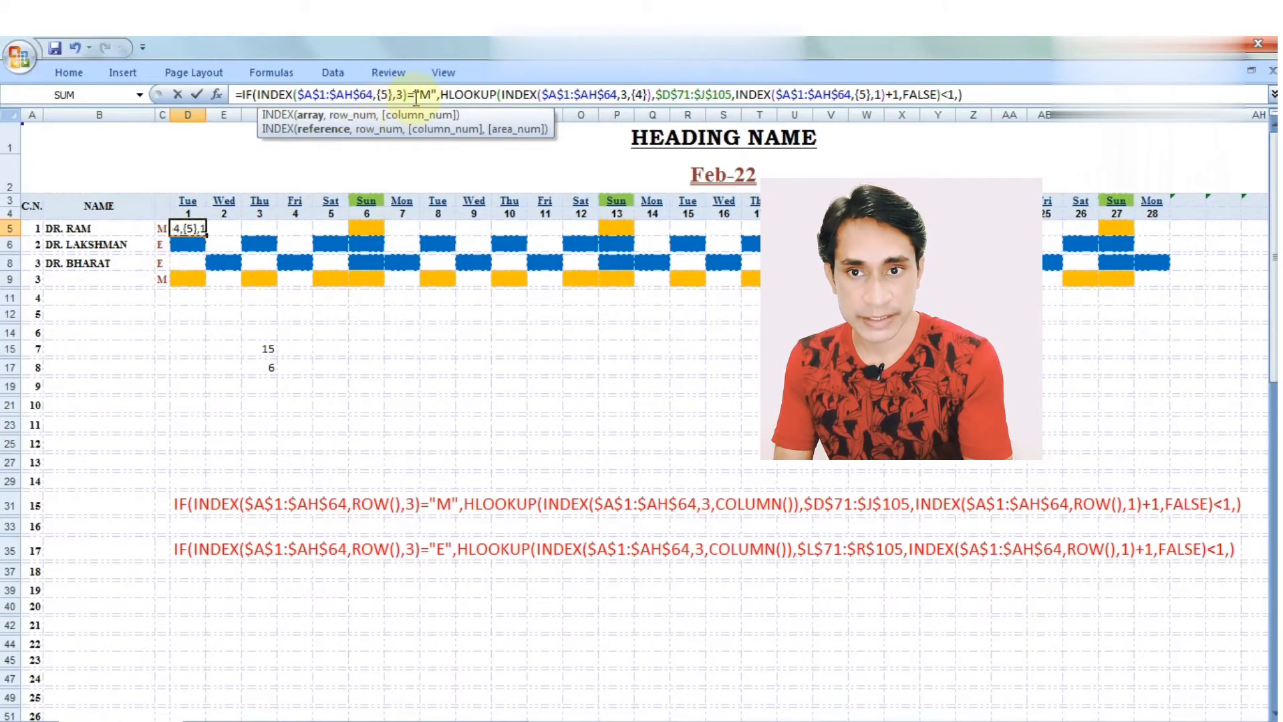
{"action": "mouse_move", "coordinate": [405, 94]}
{"action": "left_mouse_down"}
{"action": "mouse_move", "coordinate": [260, 94]}
{"action": "mouse_move", "coordinate": [429, 94]}
{"action": "mouse_move", "coordinate": [409, 97]}
{"action": "left_mouse_up"}
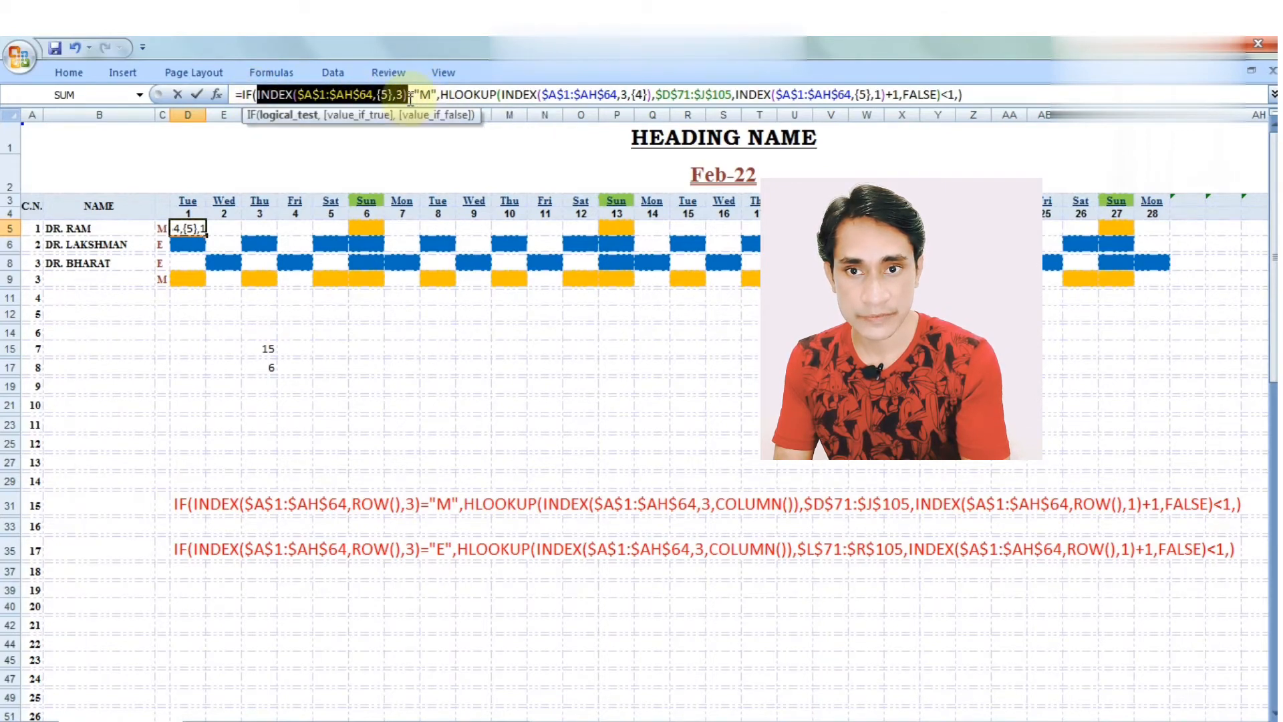
{"action": "key", "text": "F9"}
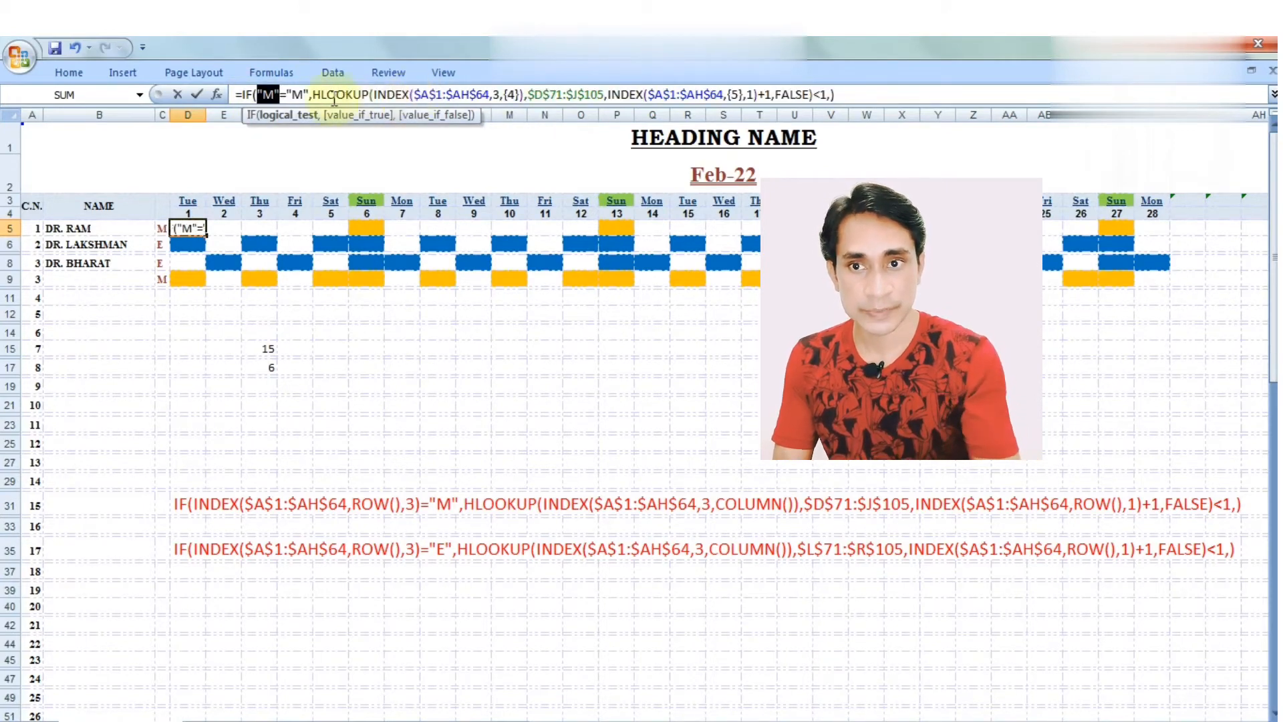
- Examine the IF test and the array, row and column arguments of the INDEX used as HLOOKUP's lookup value in D5
{"action": "left_click", "coordinate": [278, 92]}
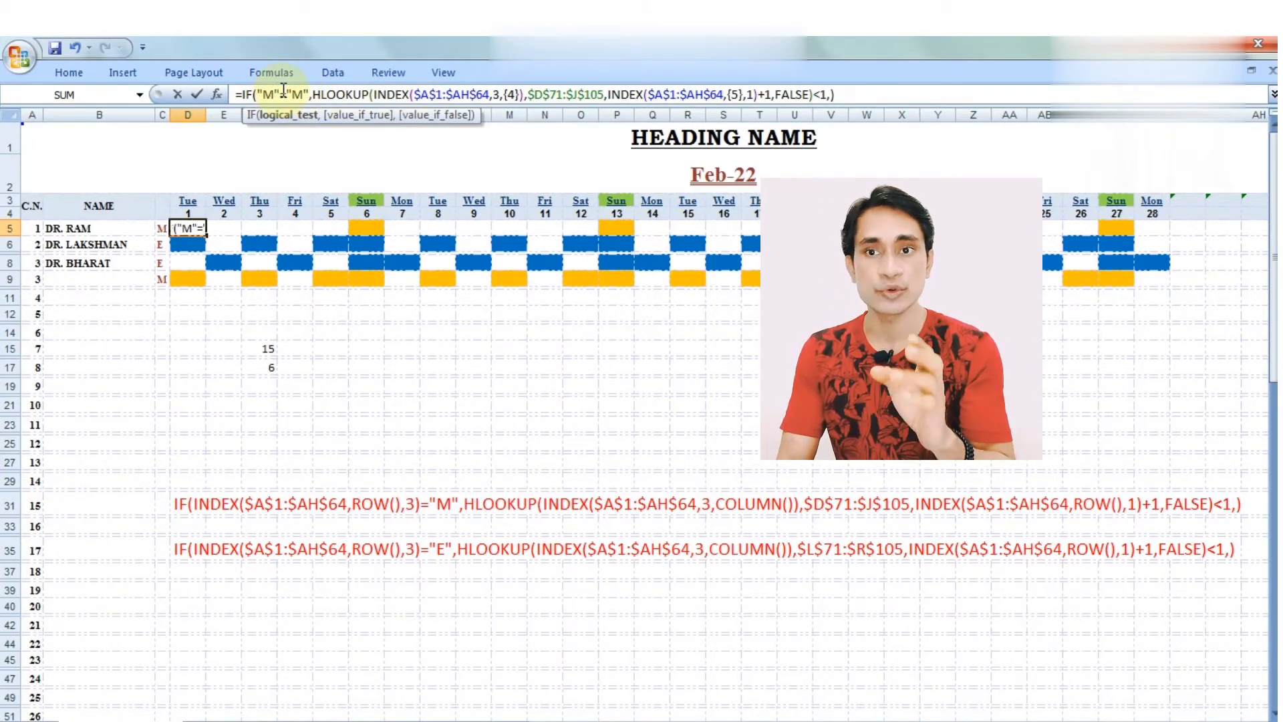
{"action": "left_click", "coordinate": [426, 93]}
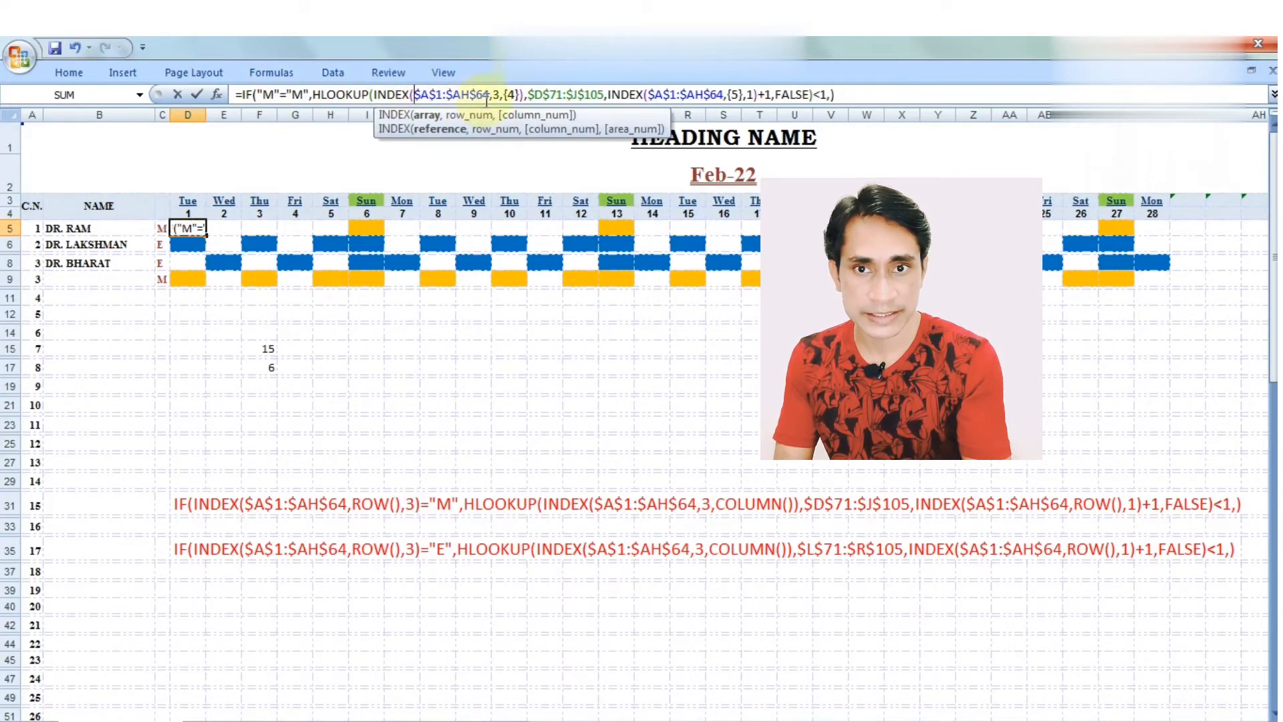
{"action": "left_click", "coordinate": [500, 94]}
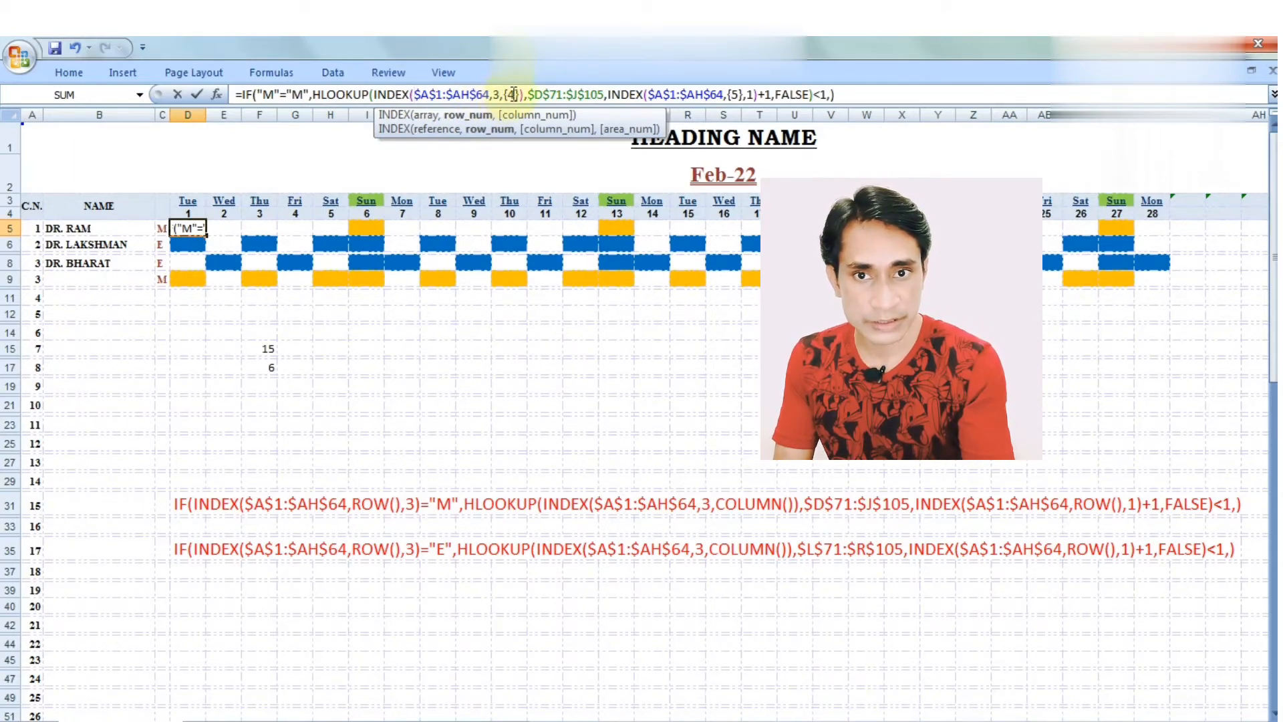
{"action": "left_click", "coordinate": [517, 94]}
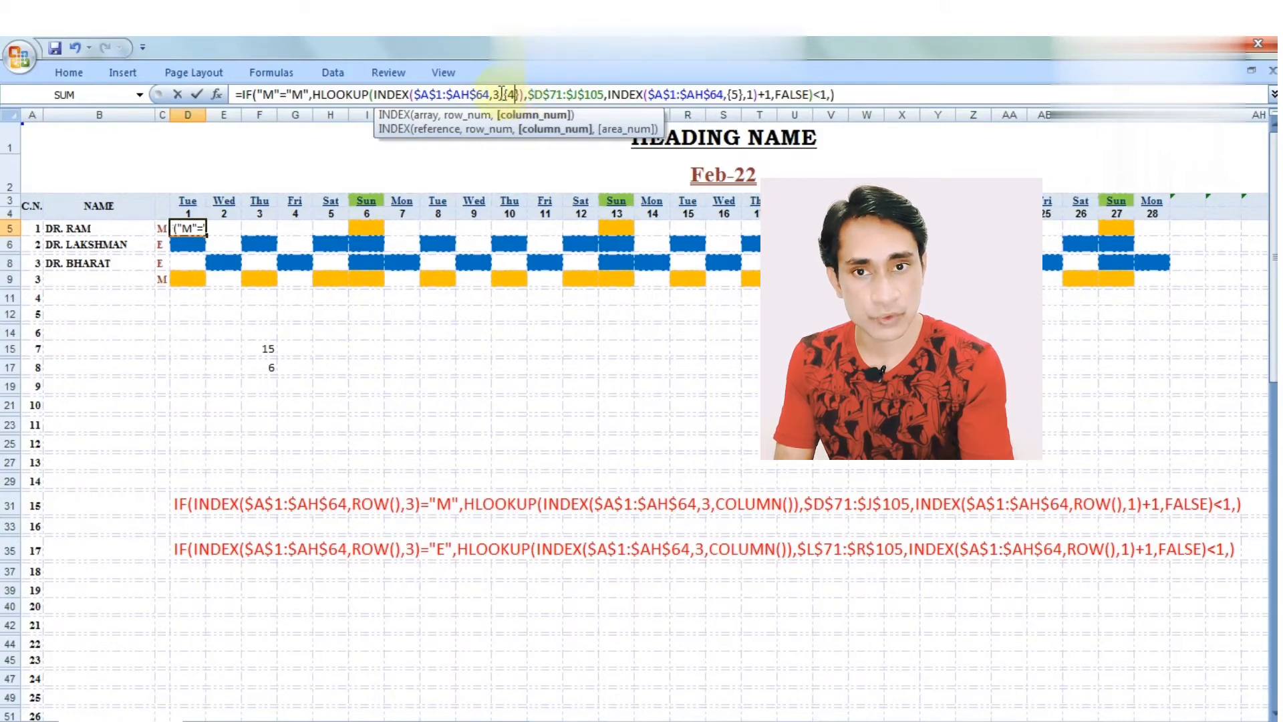
- Evaluate in place the INDEX($A$1:$AH$64,3,{4}) part that supplies HLOOKUP's lookup value in D5's formula
{"action": "left_click", "coordinate": [498, 93]}
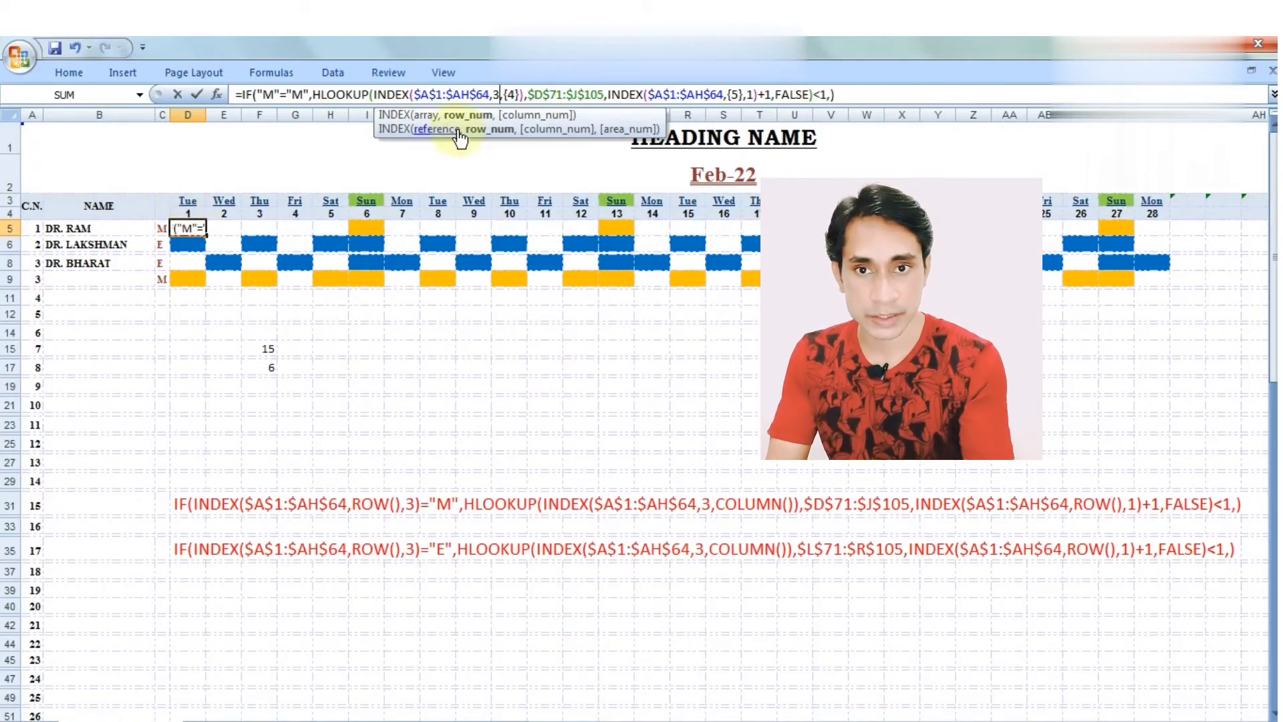
{"action": "left_click_drag", "start_coordinate": [525, 92], "coordinate": [372, 90]}
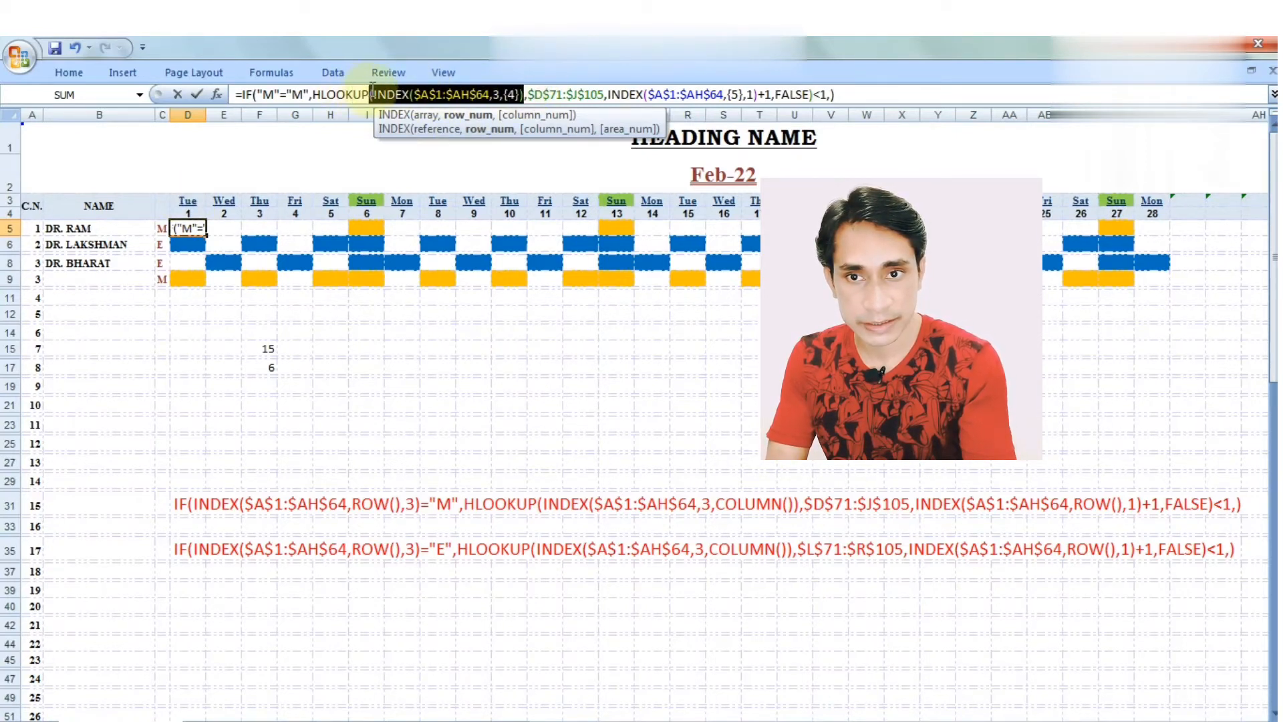
{"action": "key", "text": "F9"}
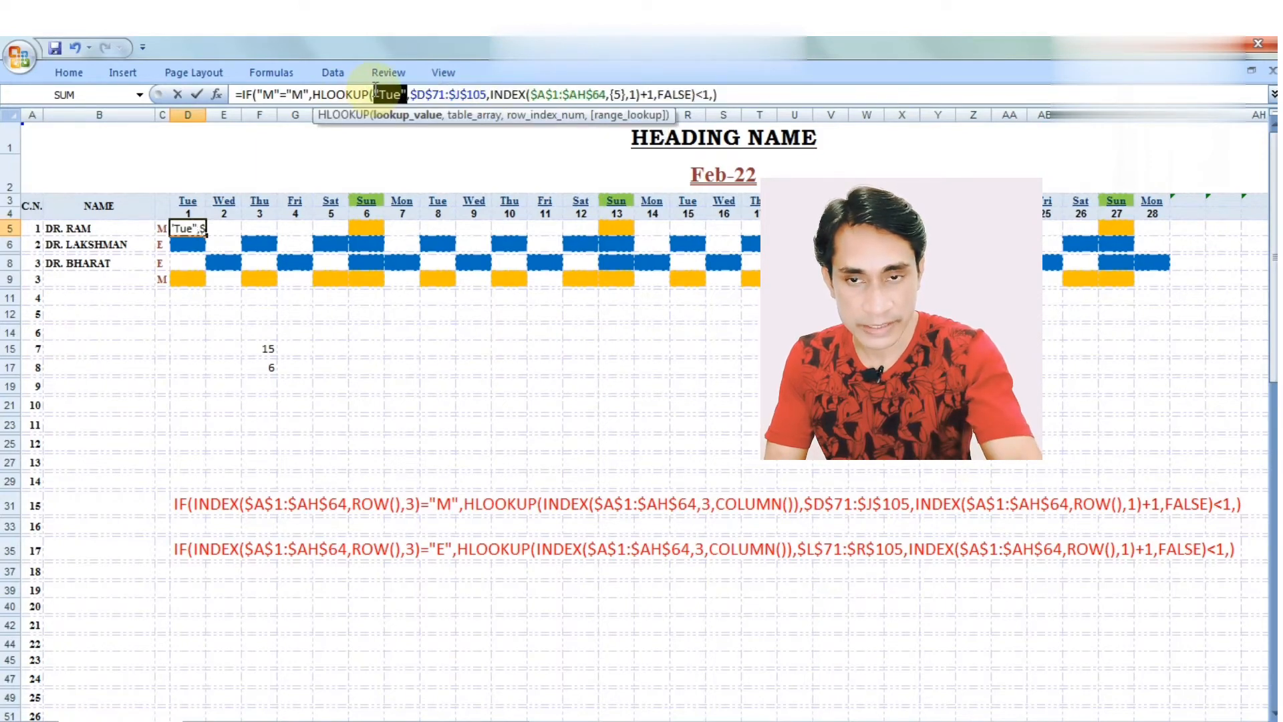
{"action": "left_click", "coordinate": [410, 92]}
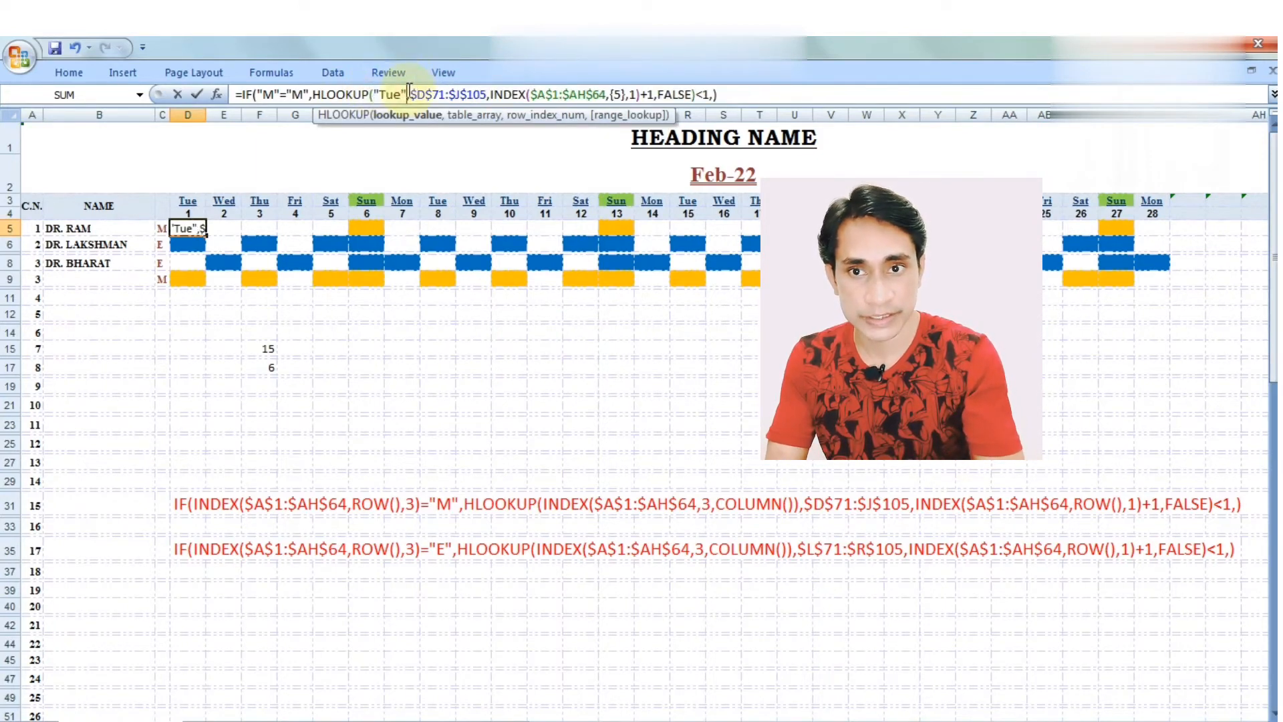
- Review the arguments of INDEX($A$1:$AH$64,{5},1) in HLOOKUP's row index and replace that INDEX with 1
{"action": "left_click", "coordinate": [531, 93]}
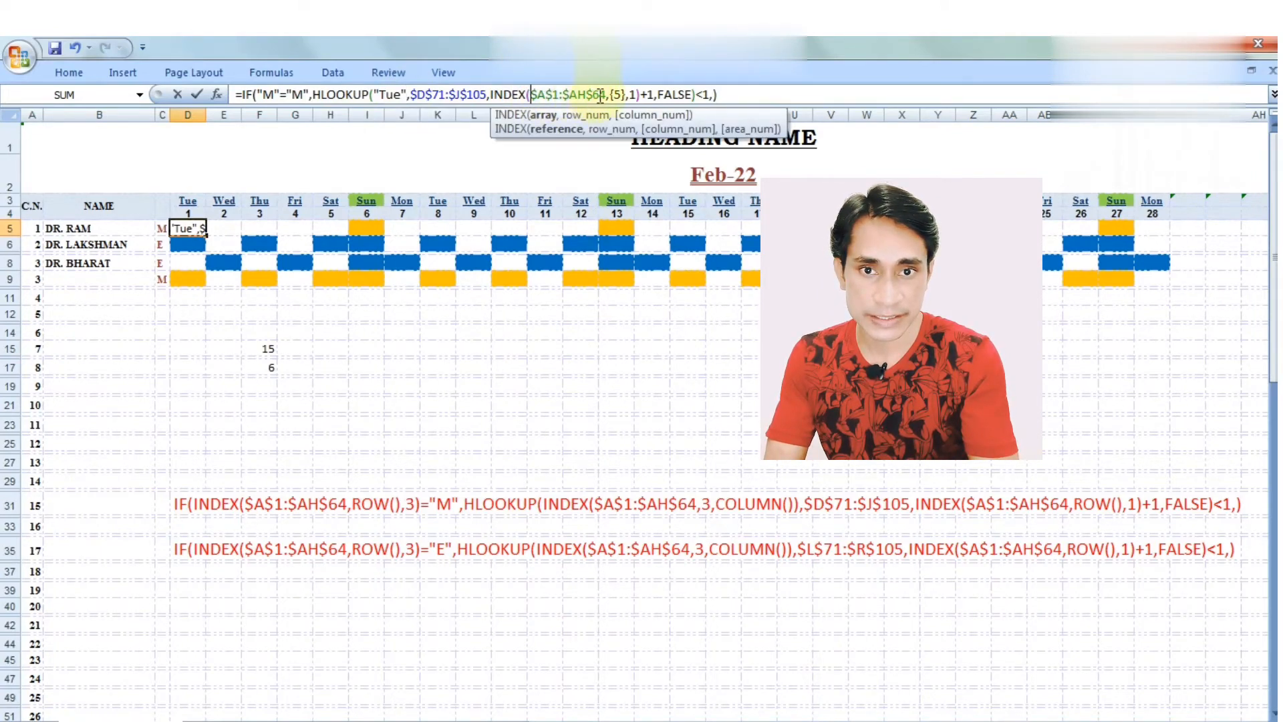
{"action": "left_click", "coordinate": [623, 96]}
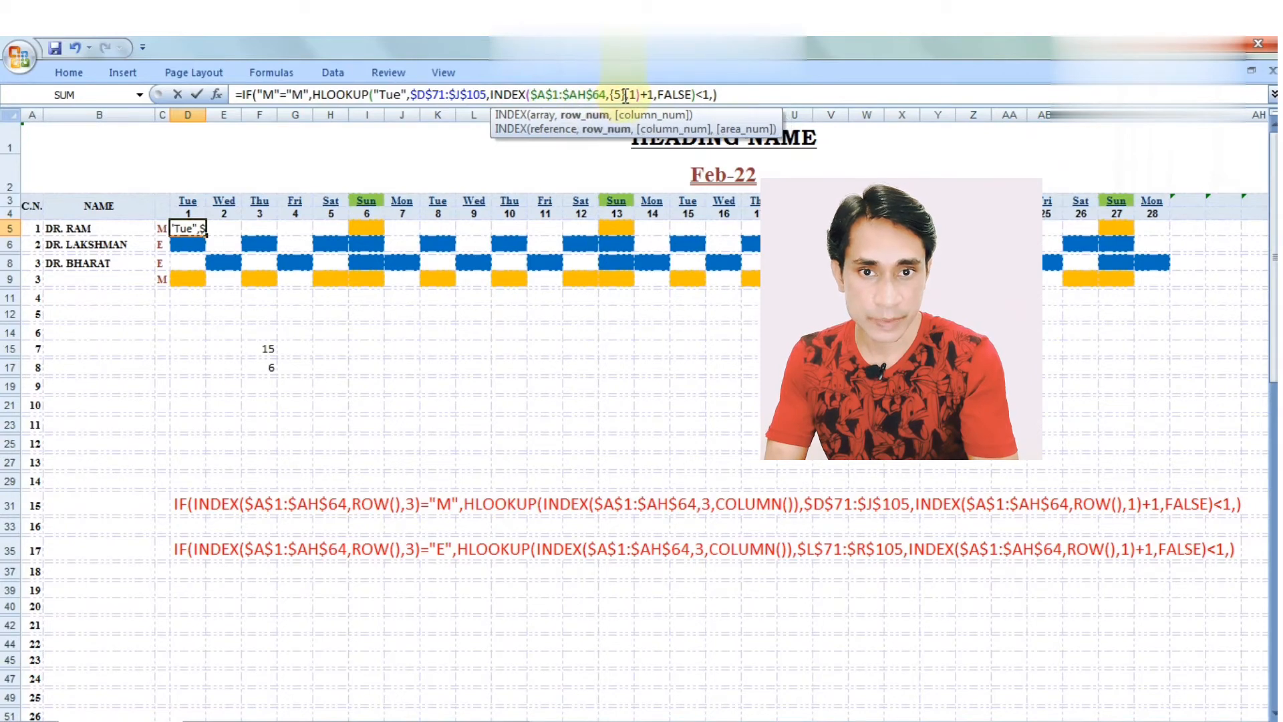
{"action": "left_click", "coordinate": [636, 96]}
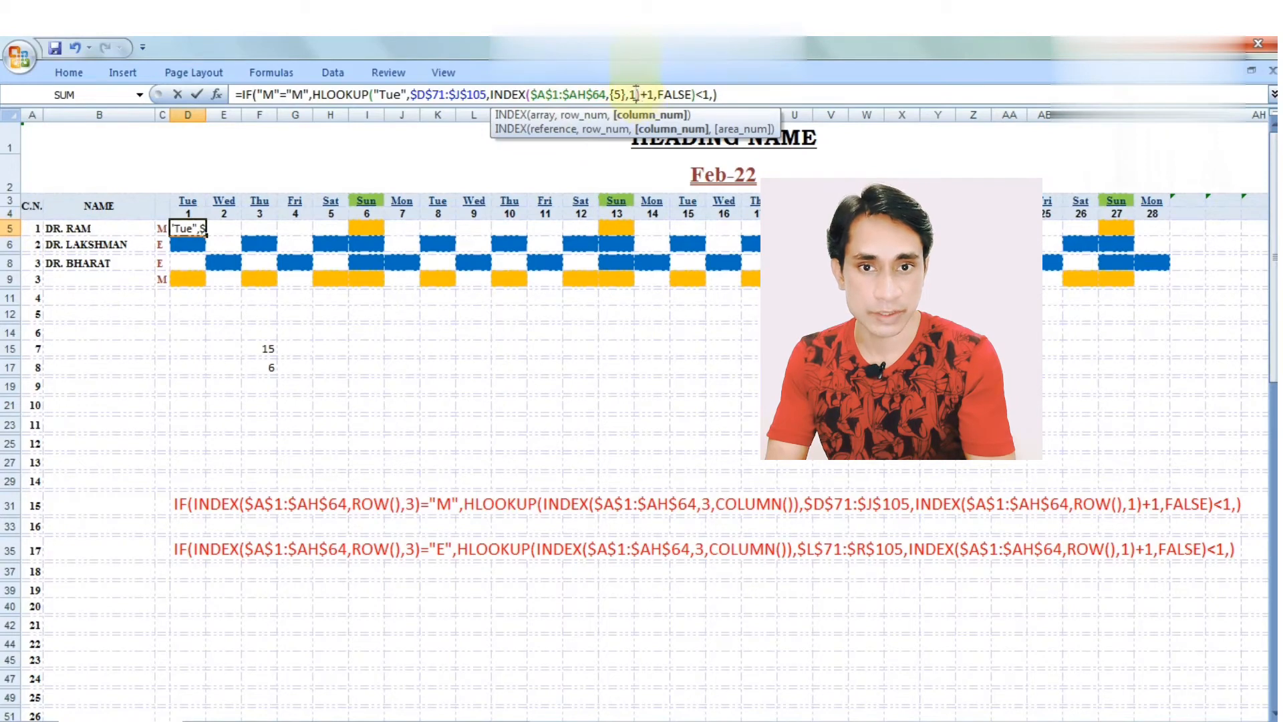
{"action": "left_click_drag", "start_coordinate": [640, 93], "coordinate": [491, 95]}
{"action": "type", "text": "1"}
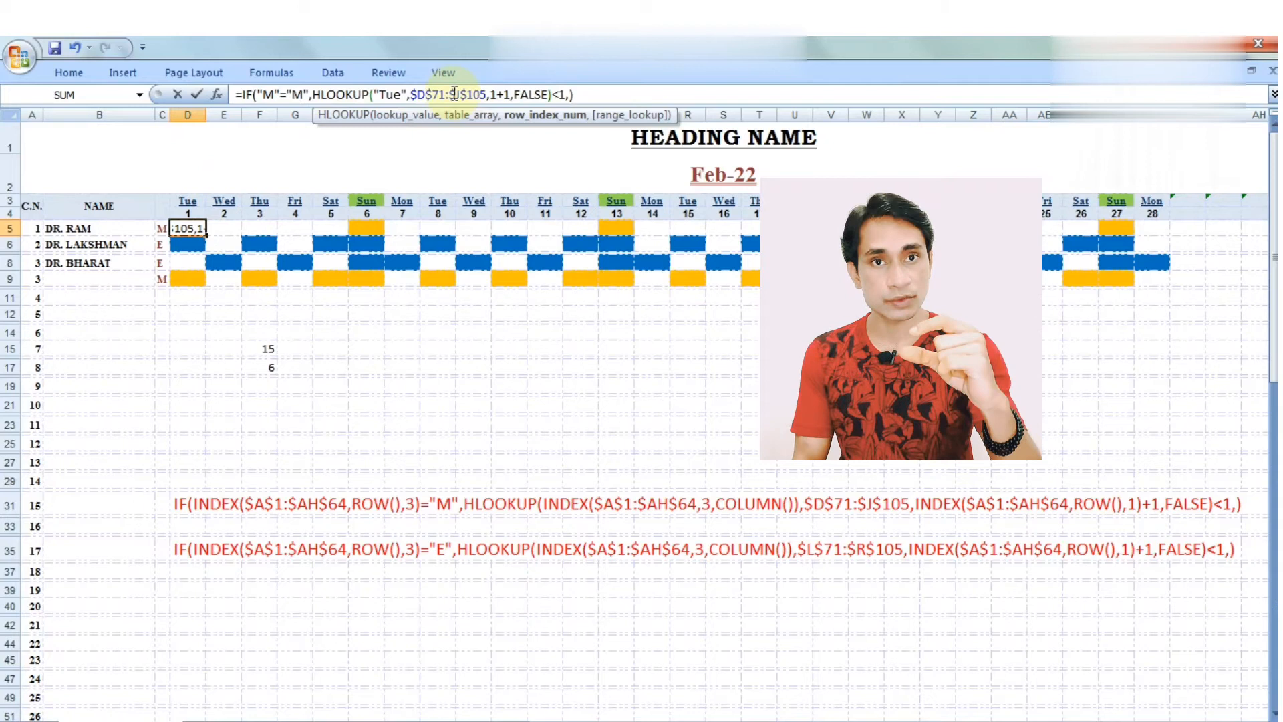
- Try replacing the whole HLOOKUP("Tue",$D$71:$J$105,1+1,FALSE) part of D5's formula with 1
{"action": "left_click", "coordinate": [517, 97]}
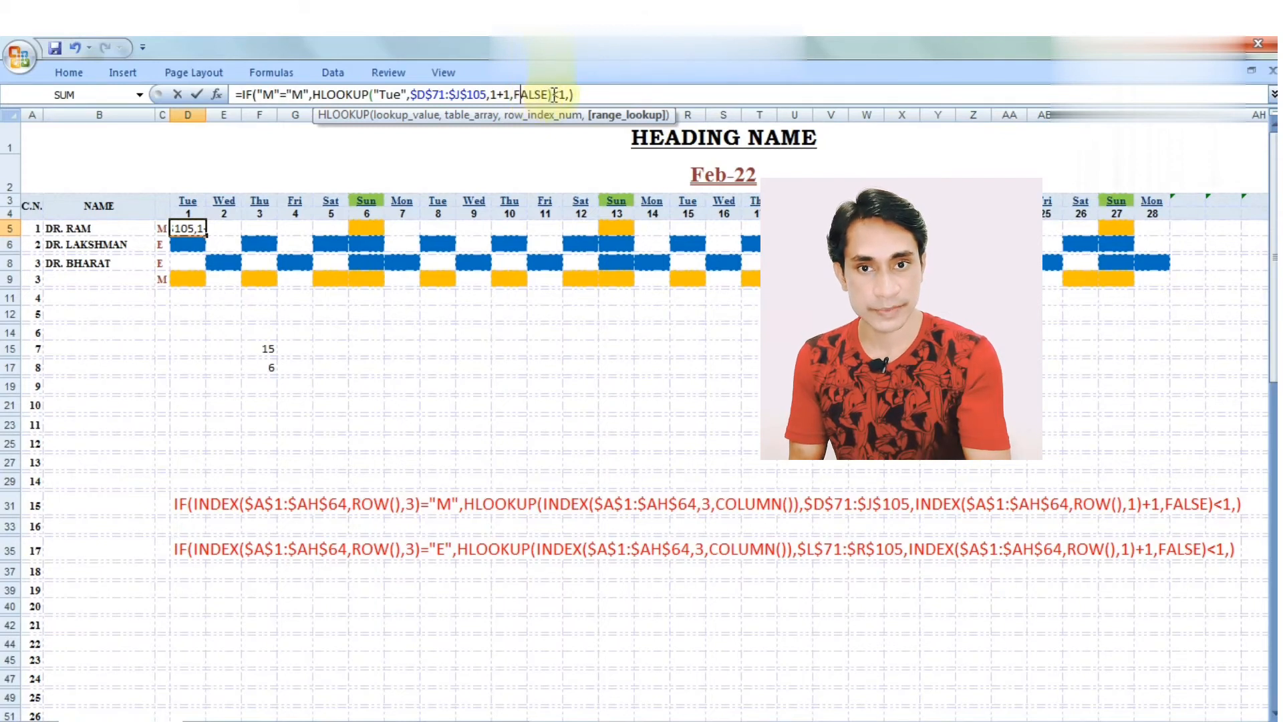
{"action": "left_click_drag", "start_coordinate": [550, 94], "coordinate": [316, 103]}
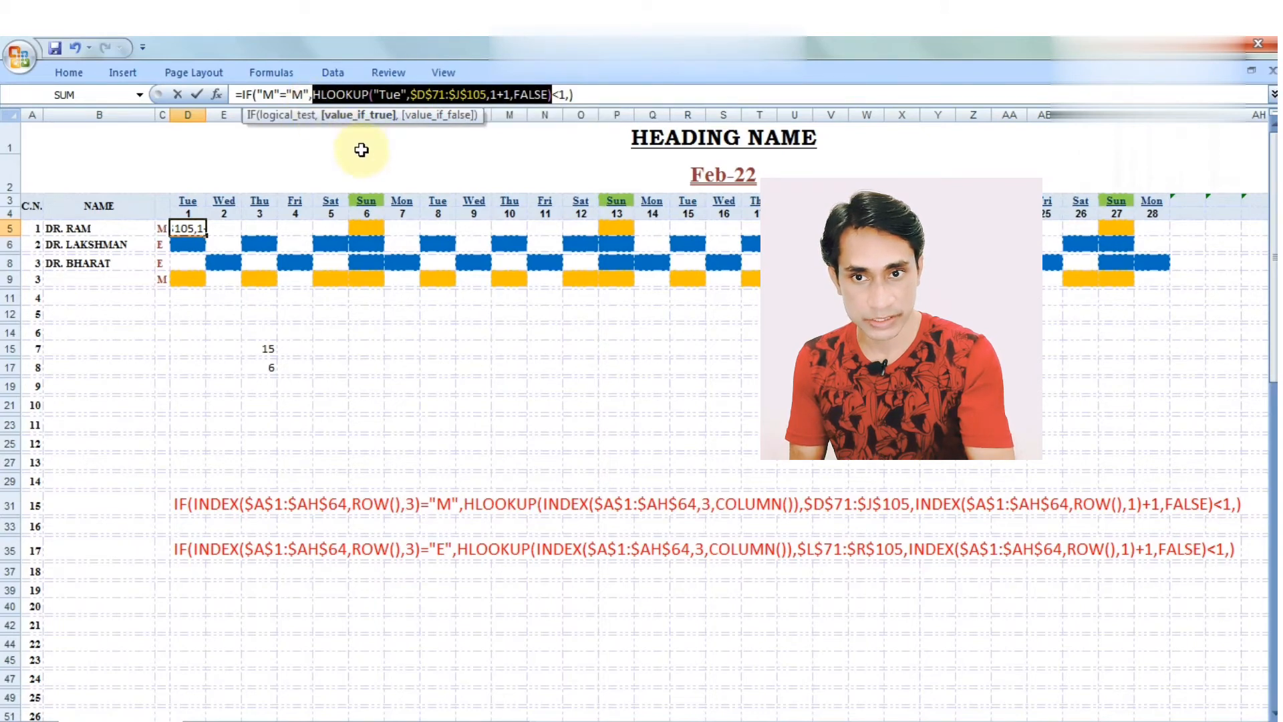
{"action": "type", "text": "1"}
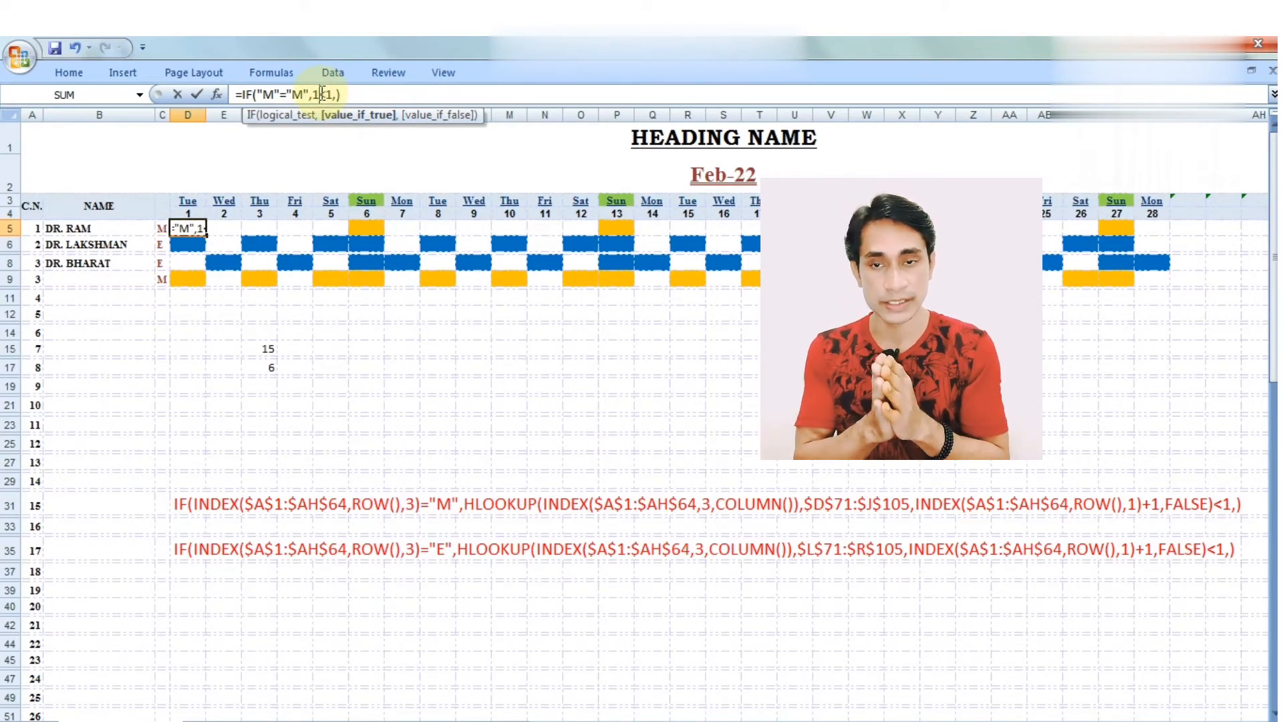
{"action": "key", "text": "ctrl+z"}
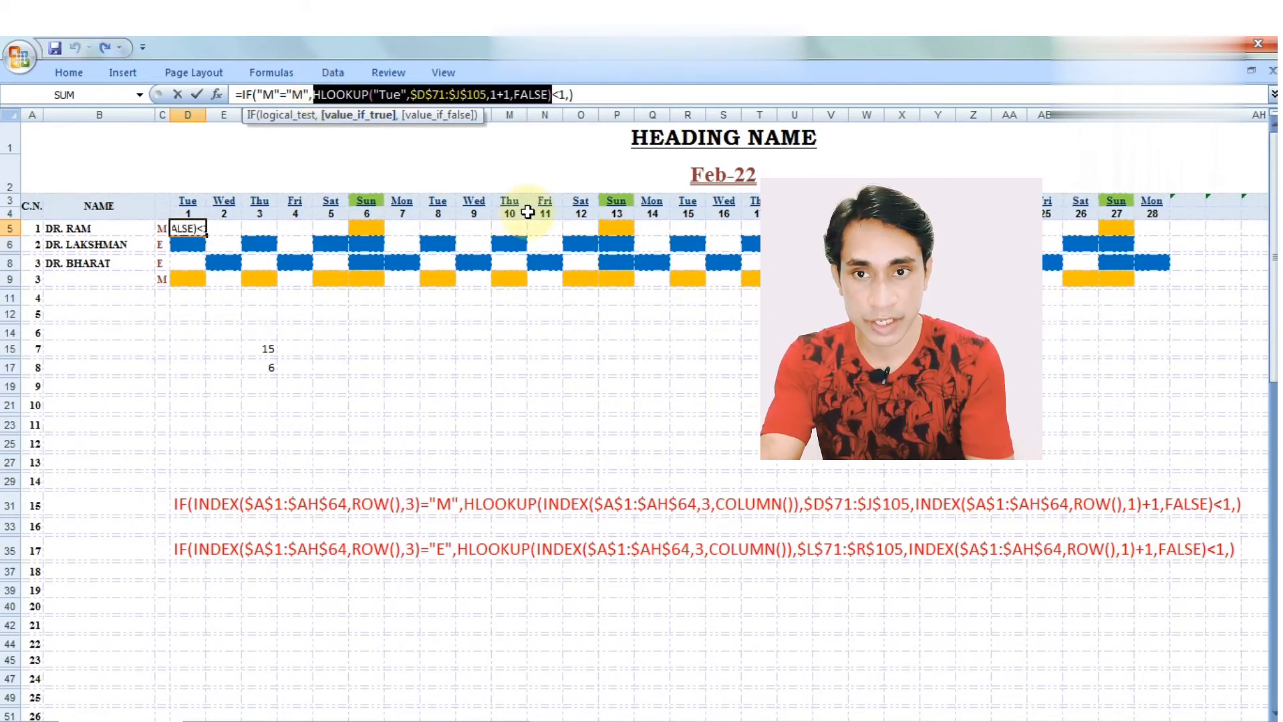
- Check HLOOKUP's arguments against the M duty table starting at row 71, and replace the HLOOKUP call in D5's formula with 1
{"action": "left_click", "coordinate": [549, 95]}
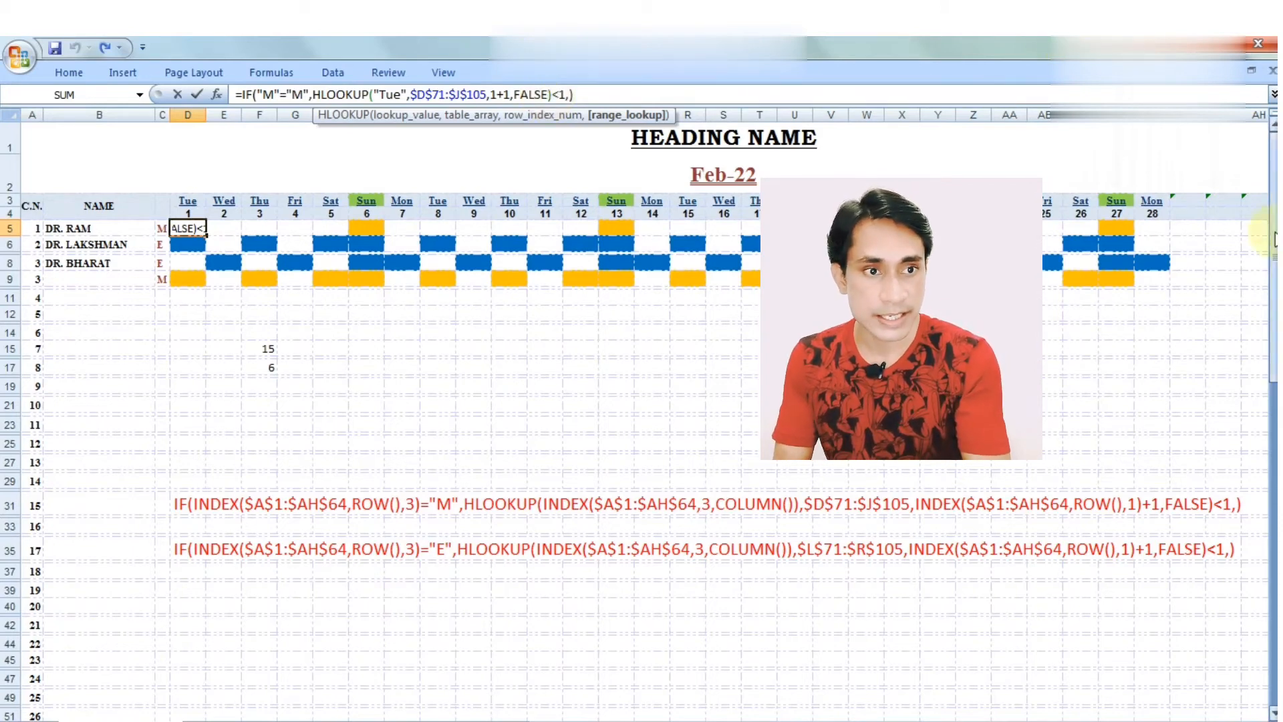
{"action": "left_click_drag", "start_coordinate": [1273, 230], "coordinate": [1274, 254]}
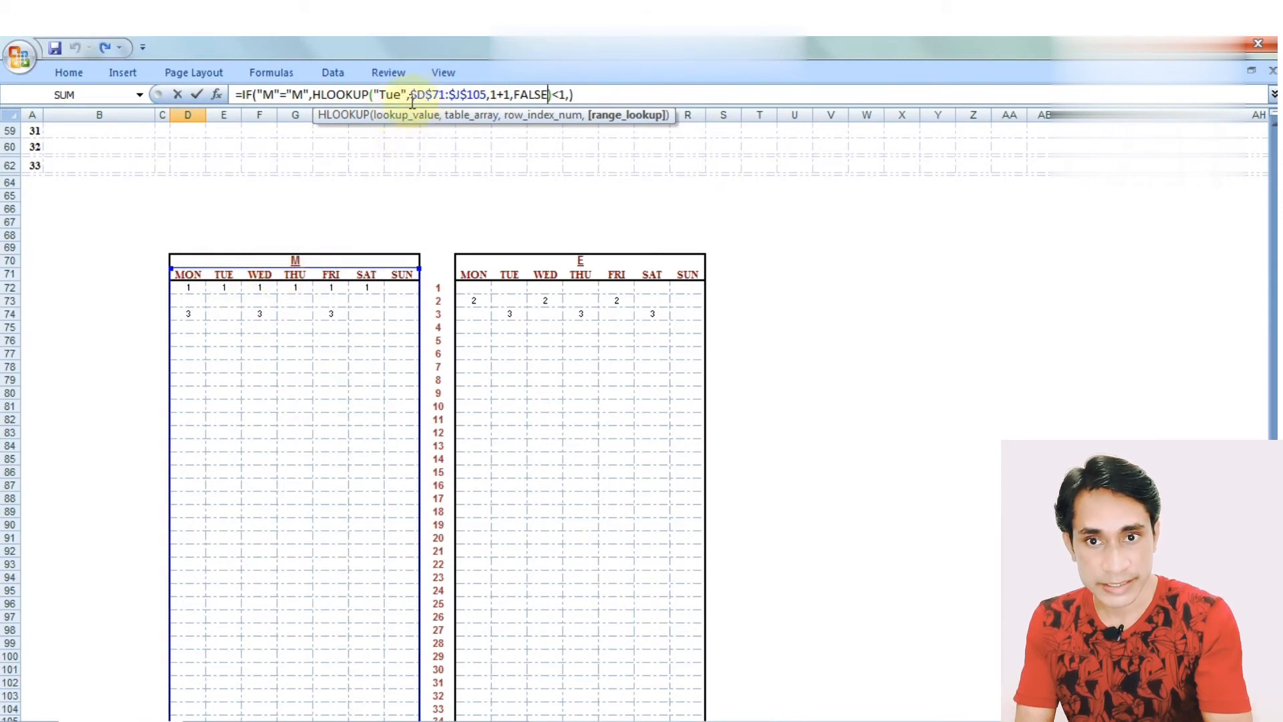
{"action": "key", "text": "Right"}
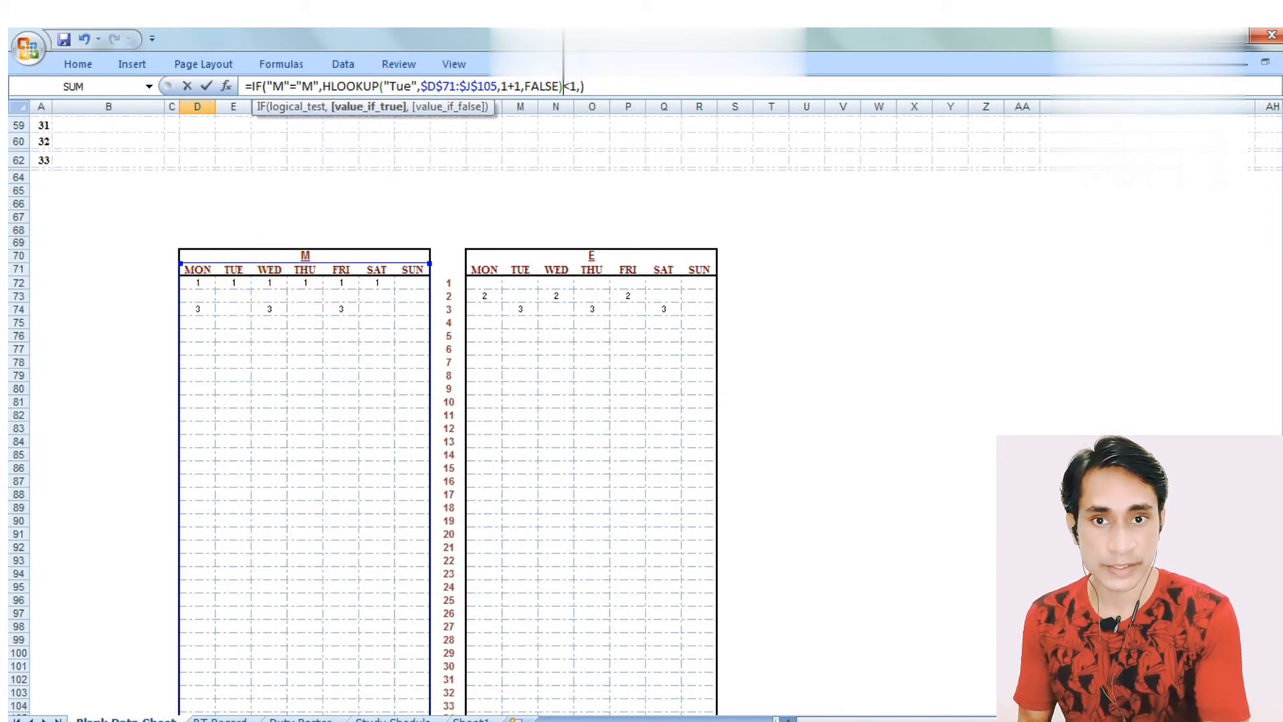
{"action": "left_click", "coordinate": [521, 86]}
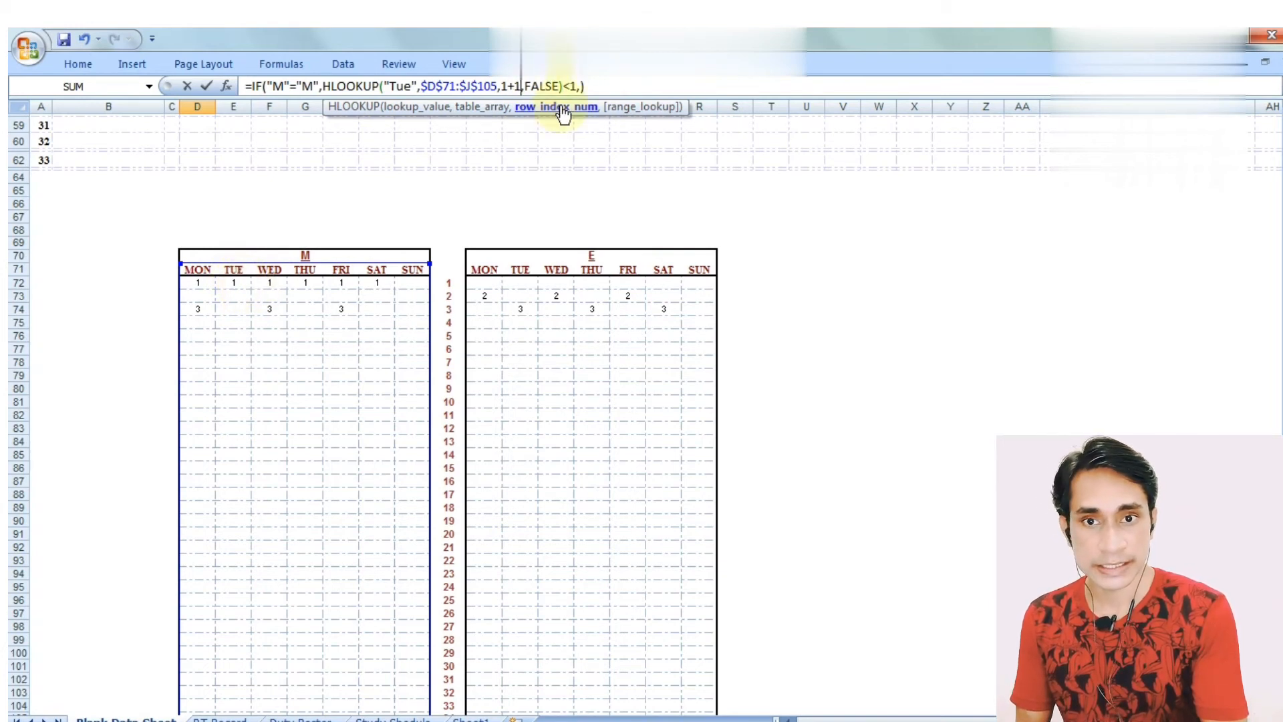
{"action": "left_click_drag", "start_coordinate": [563, 85], "coordinate": [326, 80]}
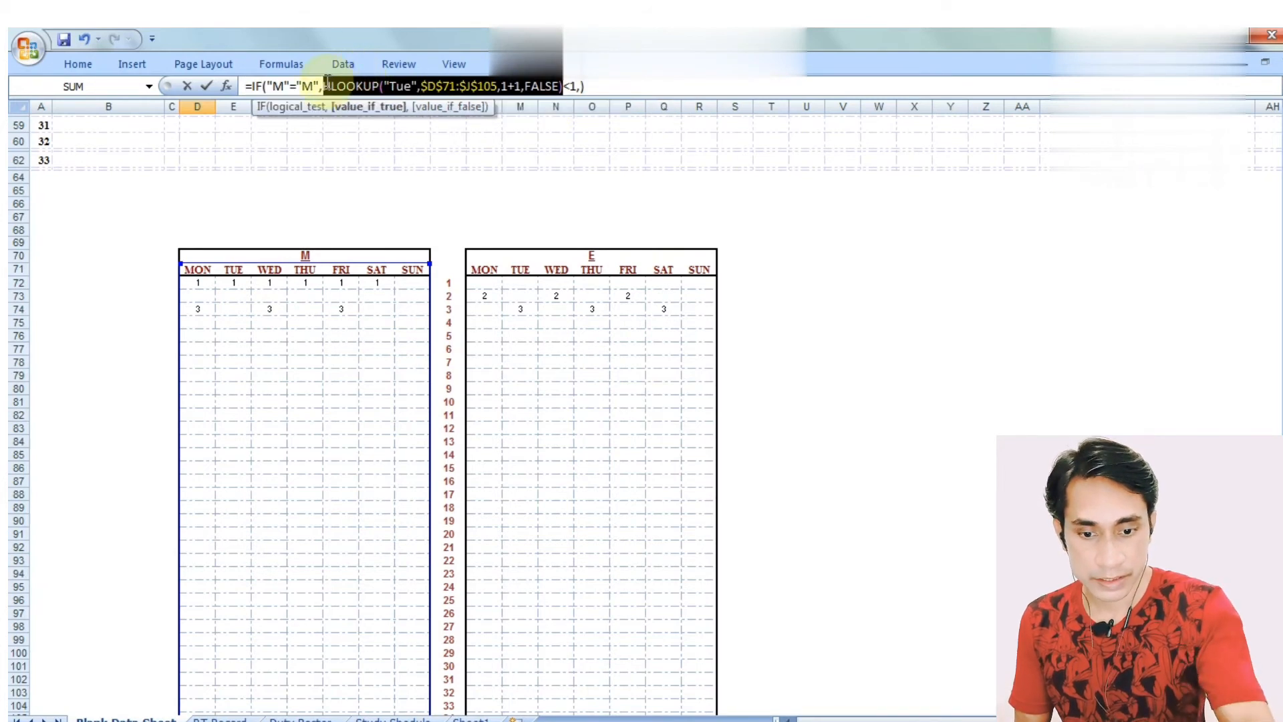
{"action": "type", "text": "1"}
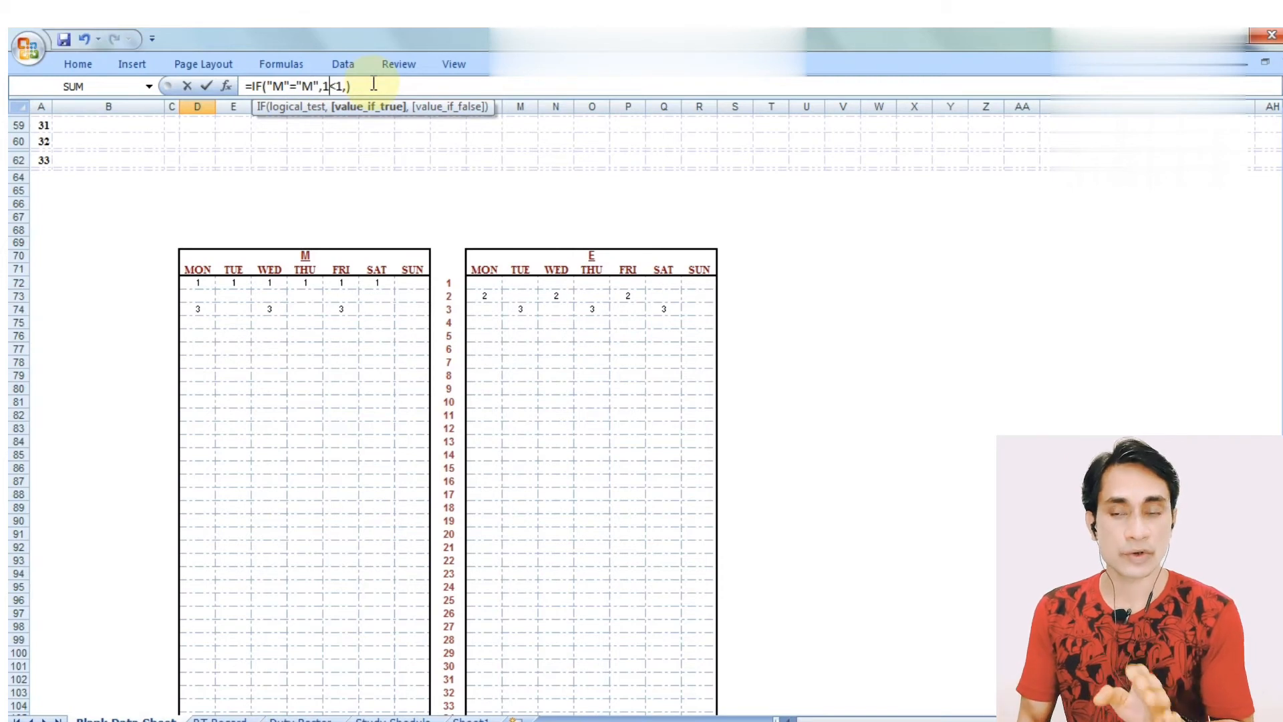
- Evaluate the entire IF formula in D5 in place, enter the result in the cell and return to D5
{"action": "left_click_drag", "start_coordinate": [357, 85], "coordinate": [229, 94]}
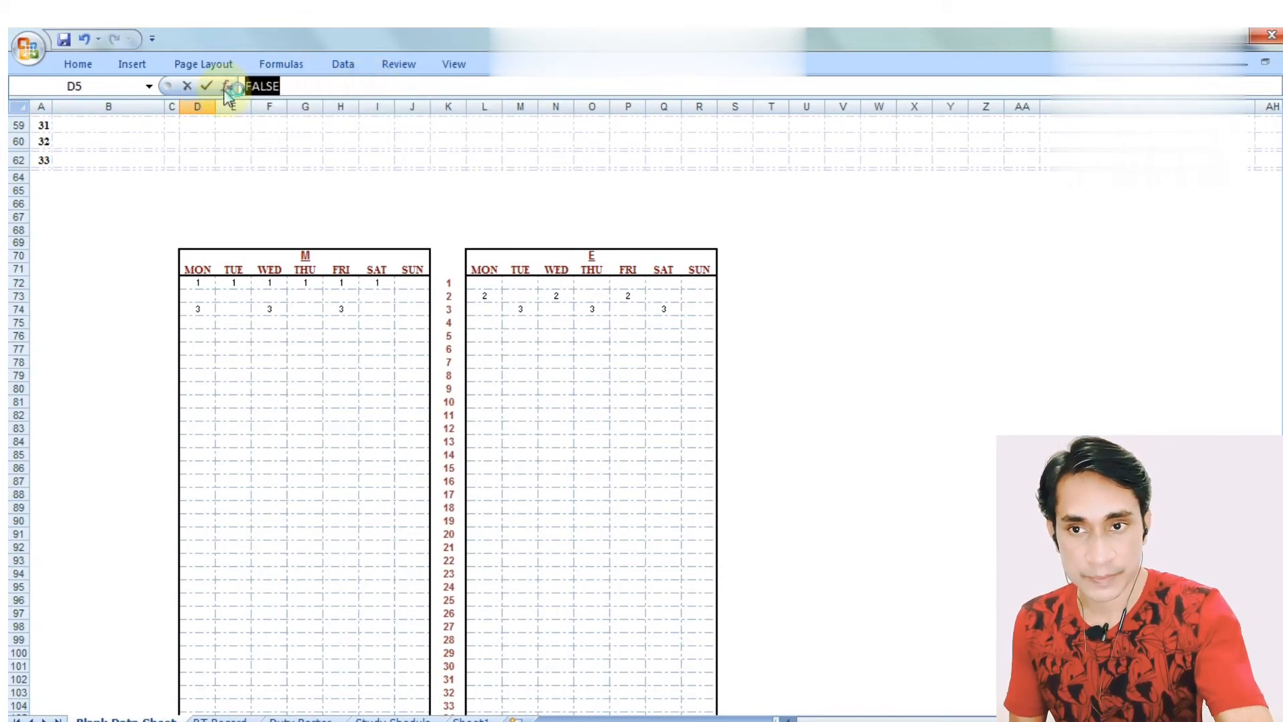
{"action": "key", "text": "Return"}
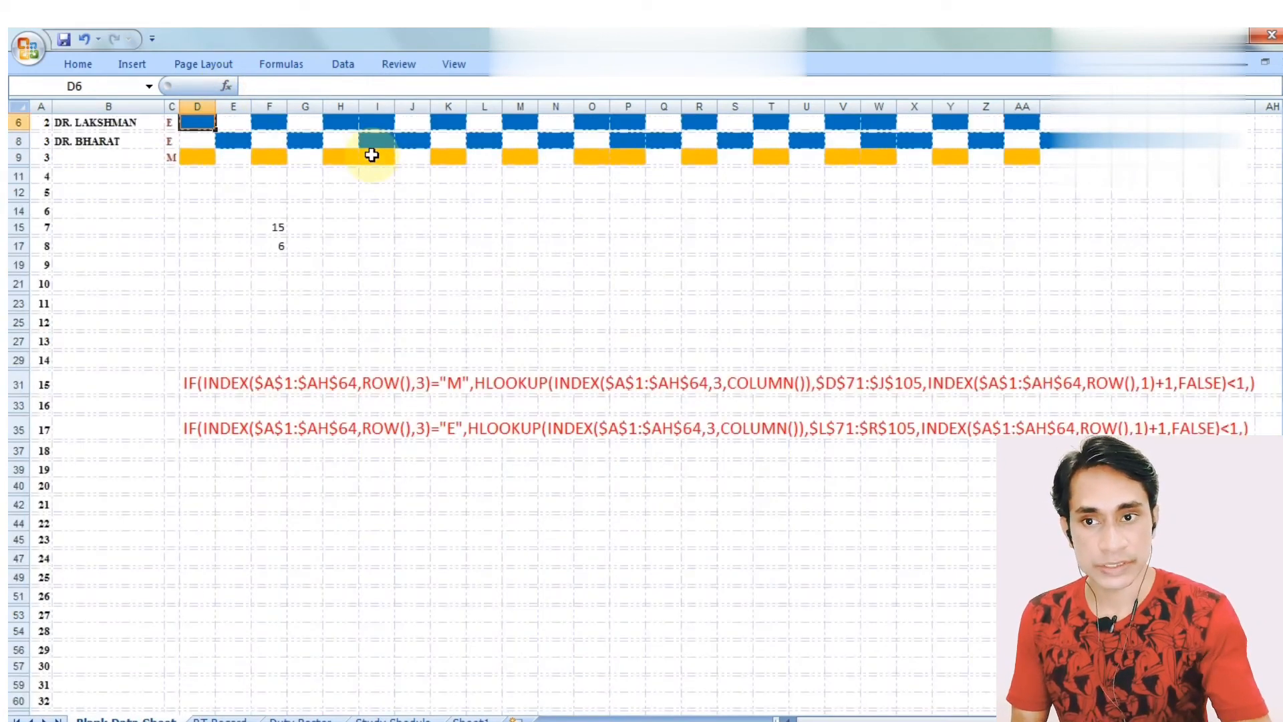
{"action": "scroll", "coordinate": [372, 154], "scroll_direction": "up", "scroll_amount": 1}
{"action": "key", "text": "Up"}
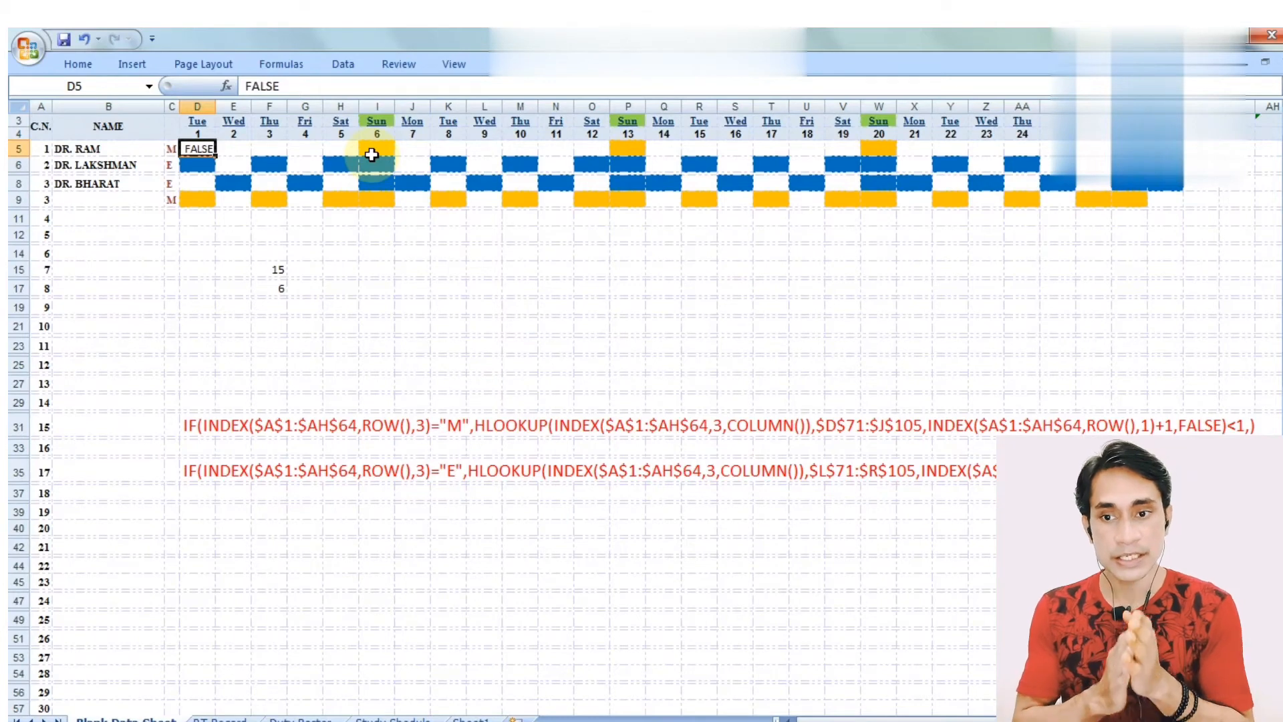
- Select D31:D35 and inspect the formula and fill colour of the orange "M" conditional formatting rule without changing it
{"action": "left_click_drag", "start_coordinate": [209, 425], "coordinate": [208, 470]}
{"action": "left_click", "coordinate": [82, 67]}
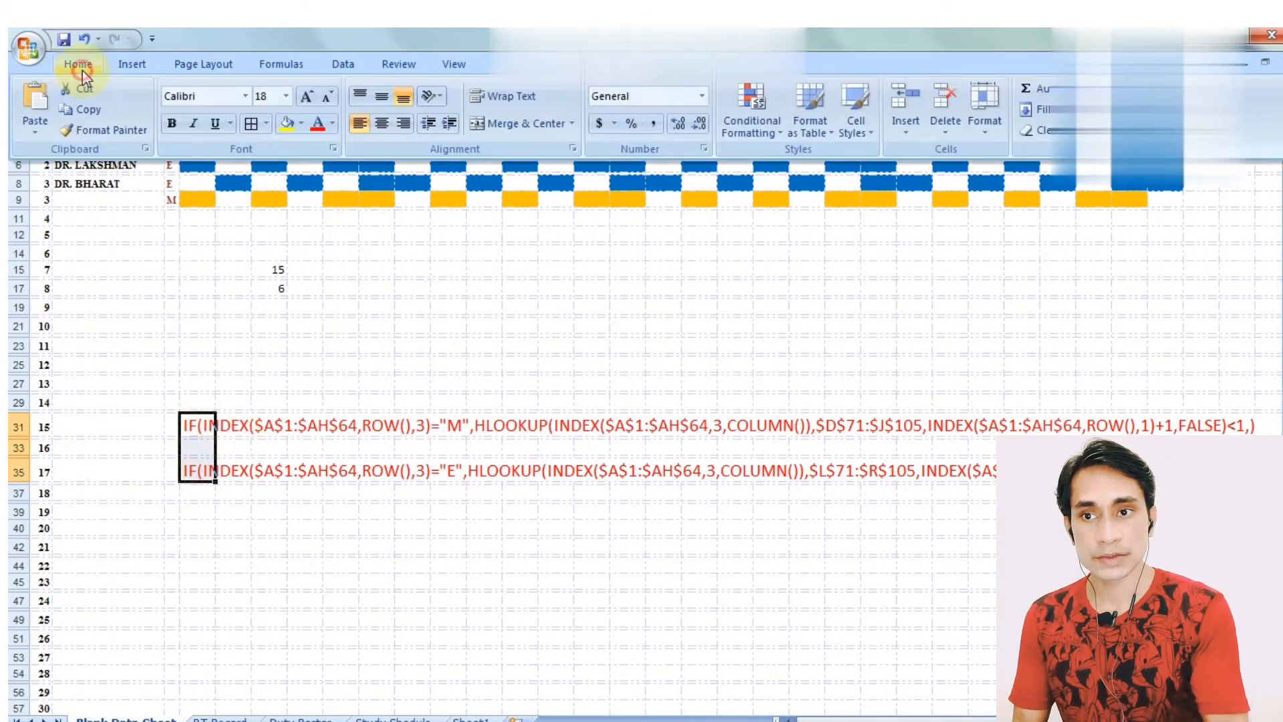
{"action": "left_click", "coordinate": [742, 127]}
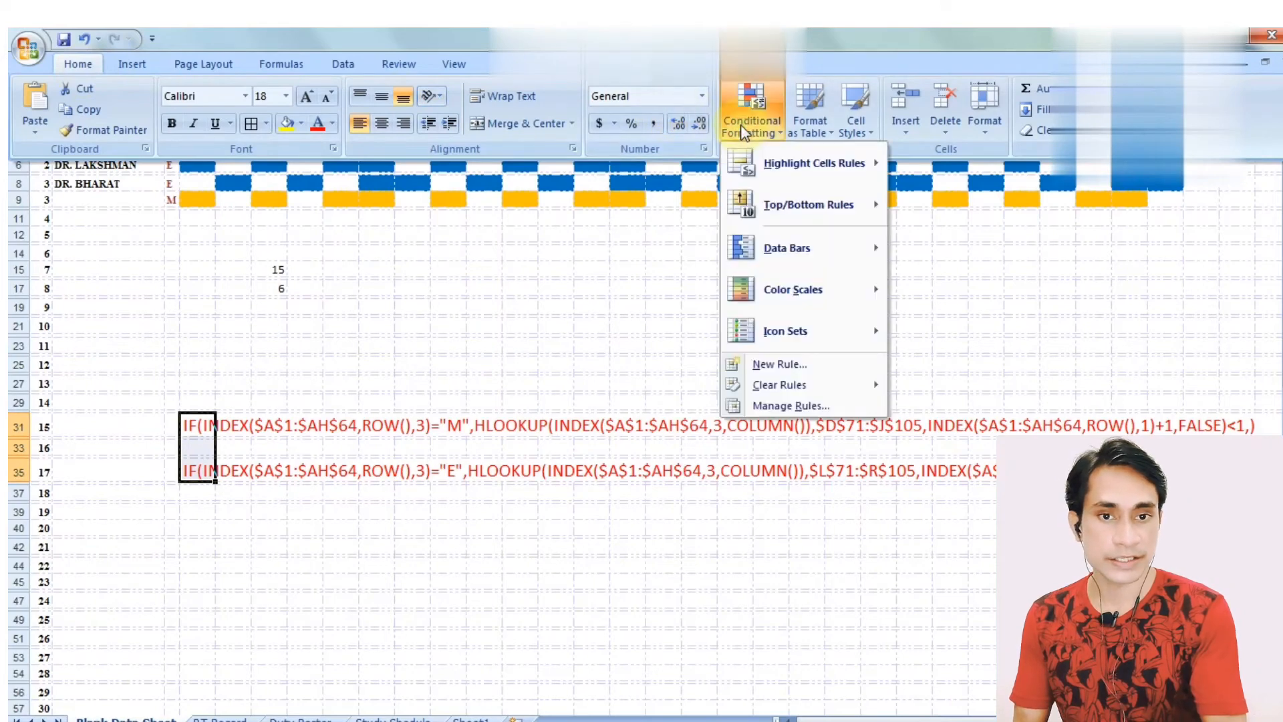
{"action": "left_click", "coordinate": [802, 384]}
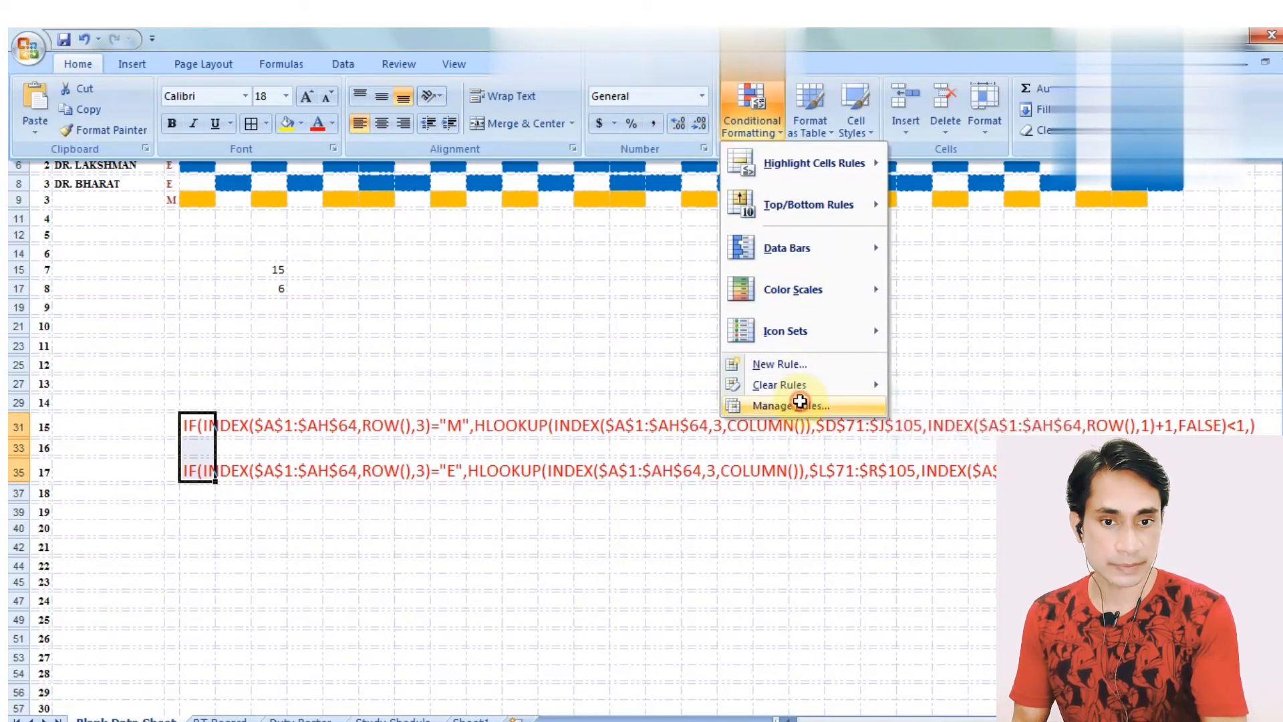
{"action": "left_click", "coordinate": [802, 406]}
{"action": "double_click", "coordinate": [268, 342]}
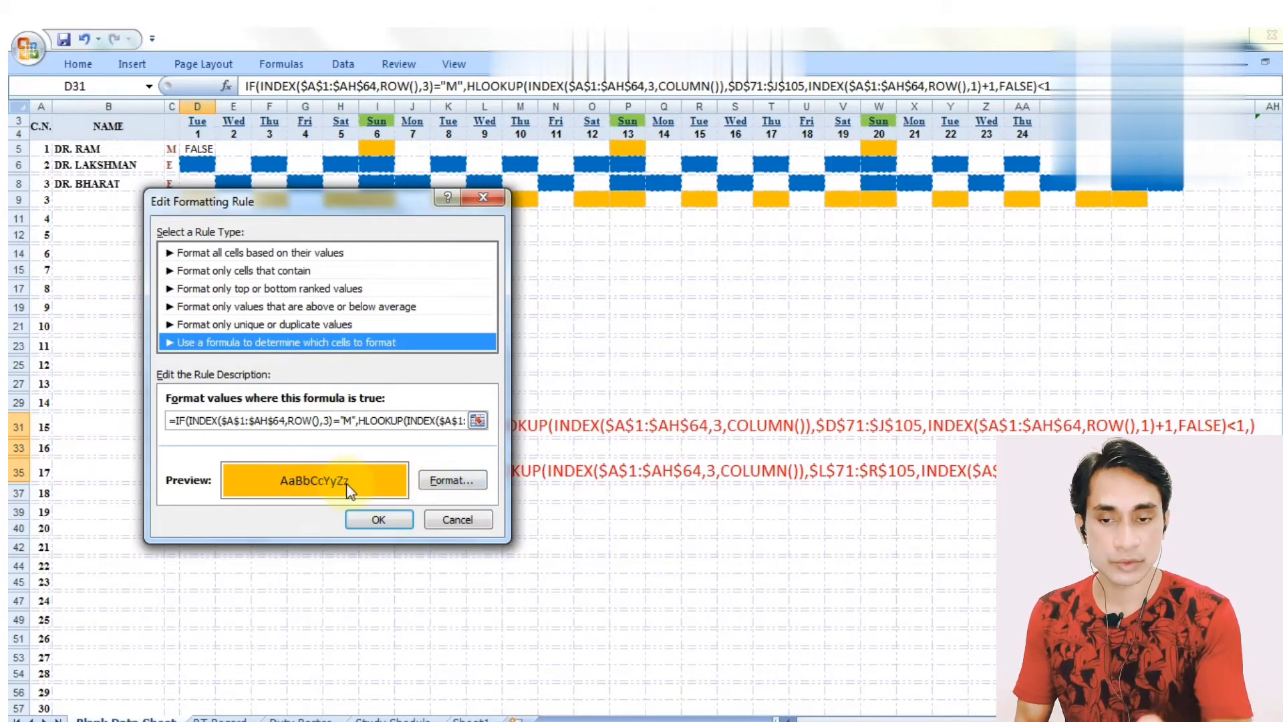
{"action": "left_click", "coordinate": [433, 520]}
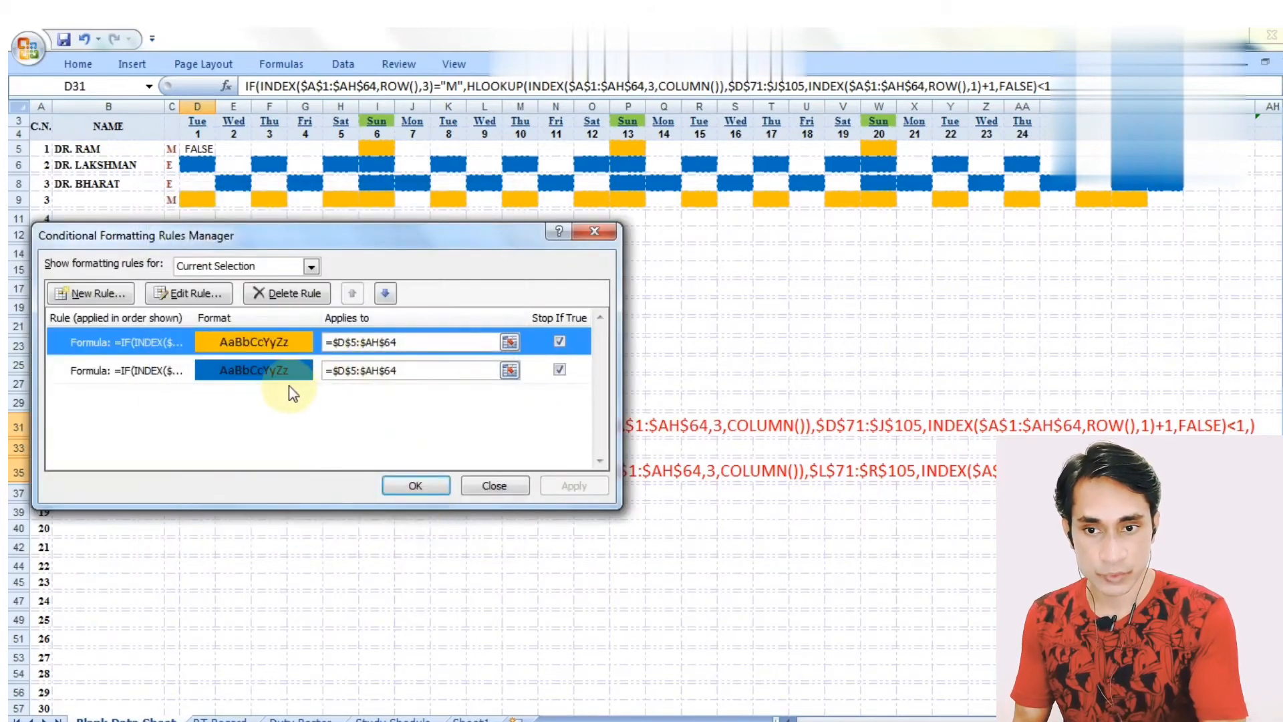
- Inspect the formula and fill colour of the blue "E" conditional formatting rule and close the rules list
{"action": "double_click", "coordinate": [287, 372]}
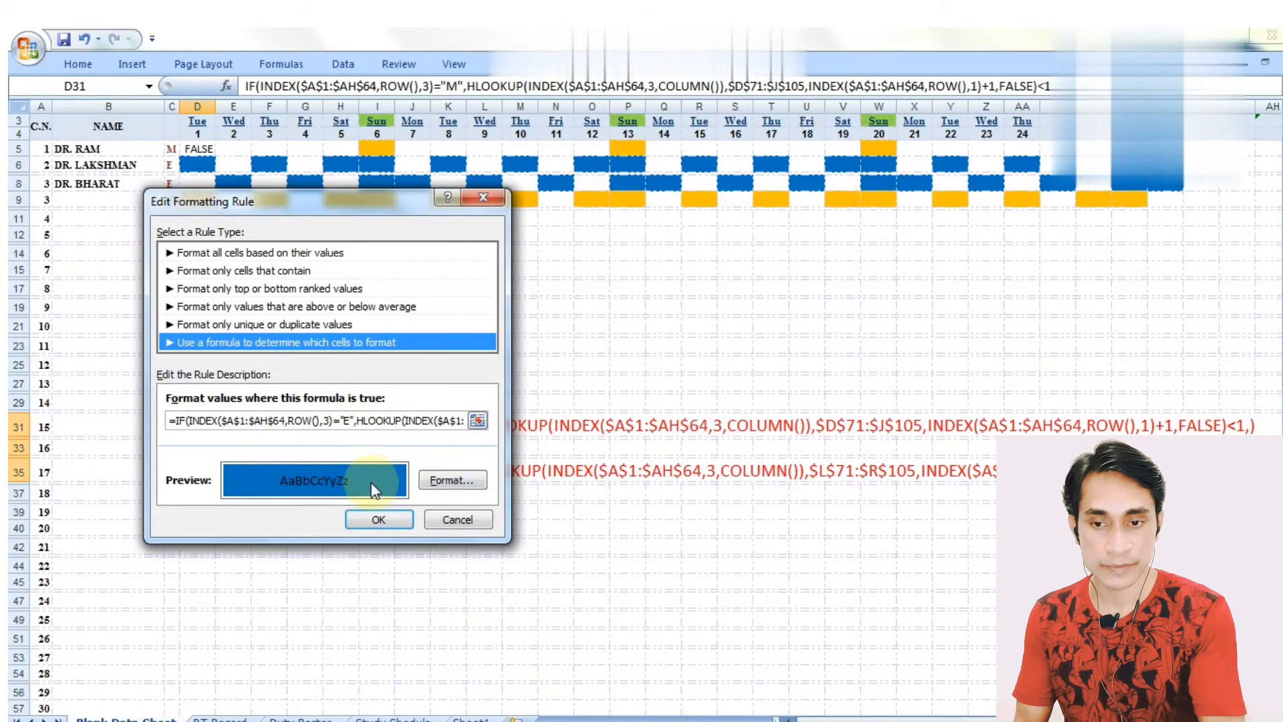
{"action": "left_click", "coordinate": [442, 526]}
{"action": "left_click", "coordinate": [496, 485]}
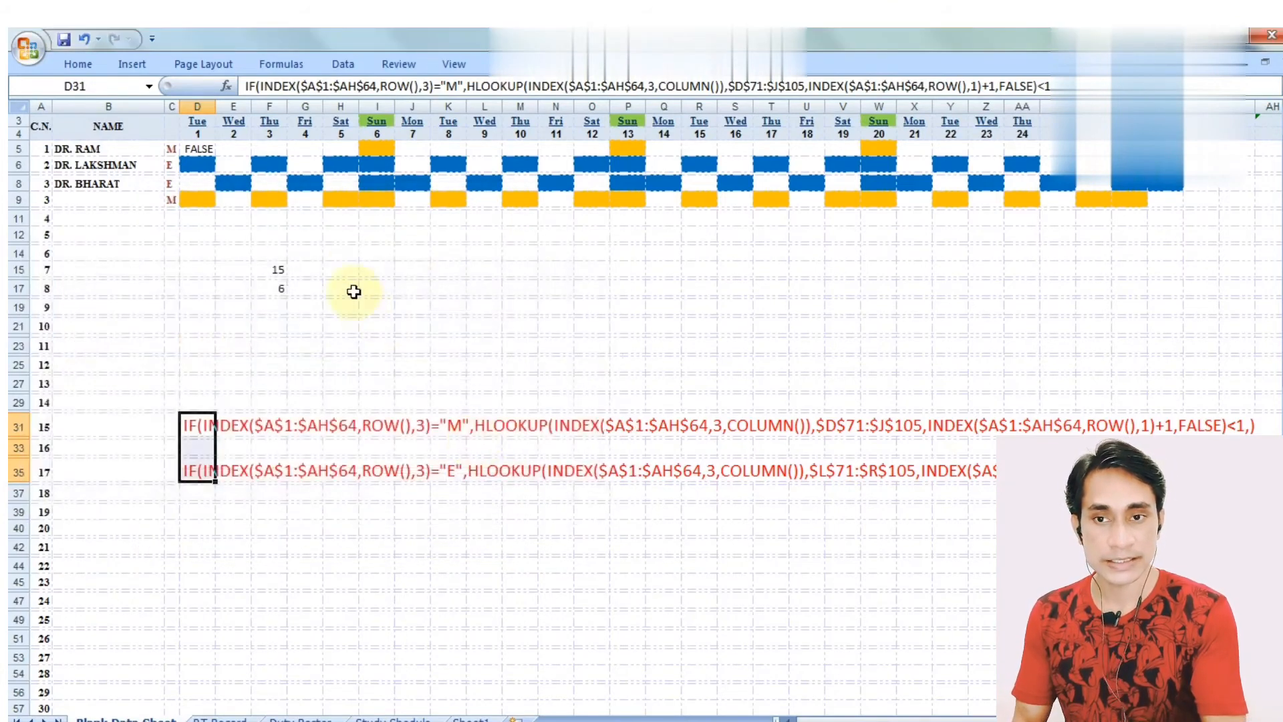
- Reopen the conditional formatting rules list to examine the range both duty rules apply to, and close it
{"action": "left_click", "coordinate": [77, 64]}
{"action": "left_click", "coordinate": [665, 110]}
{"action": "left_click", "coordinate": [702, 394]}
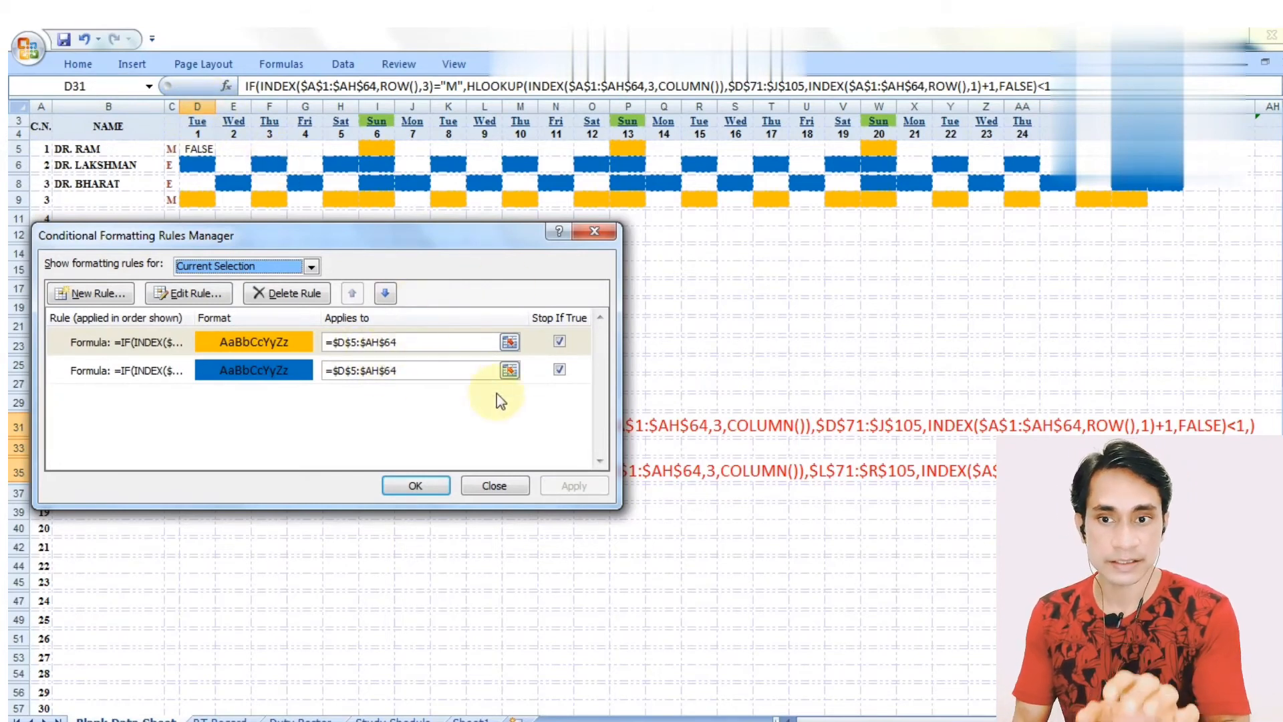
{"action": "left_click", "coordinate": [523, 491]}
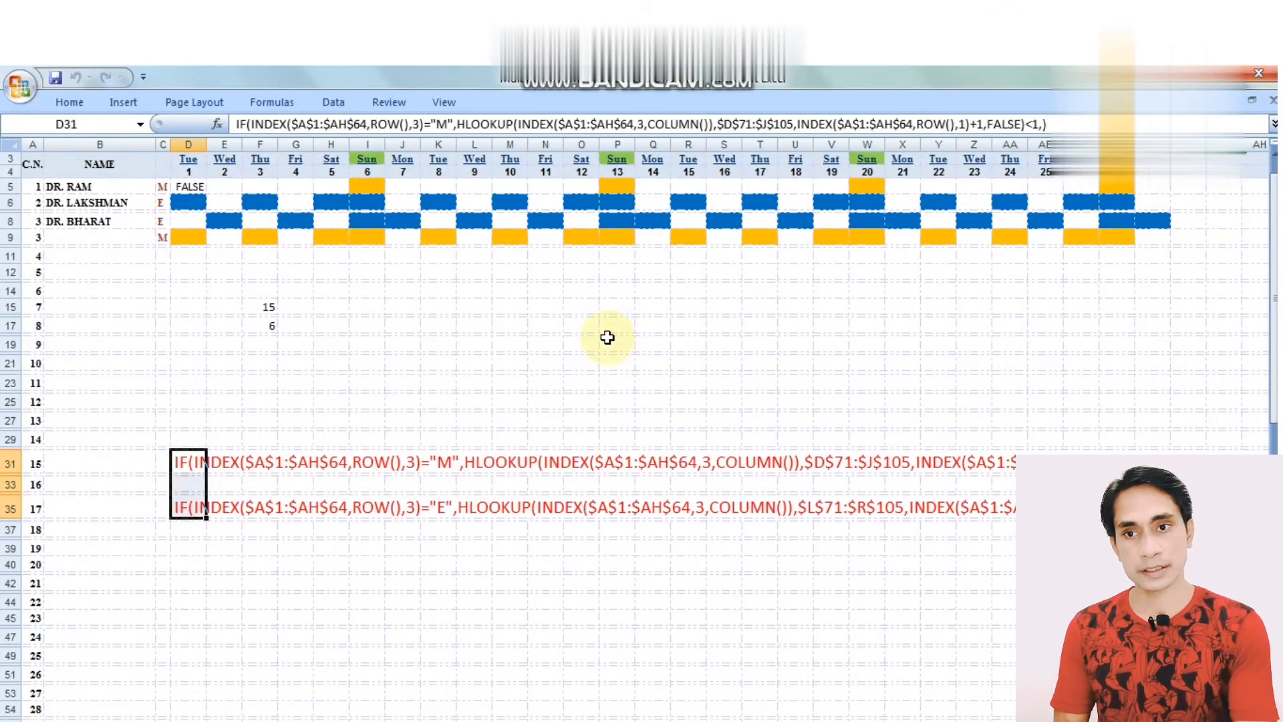
- Select the weekday header cells D3:AH3 and list the conditional formatting rules that apply to them
{"action": "left_click", "coordinate": [195, 159]}
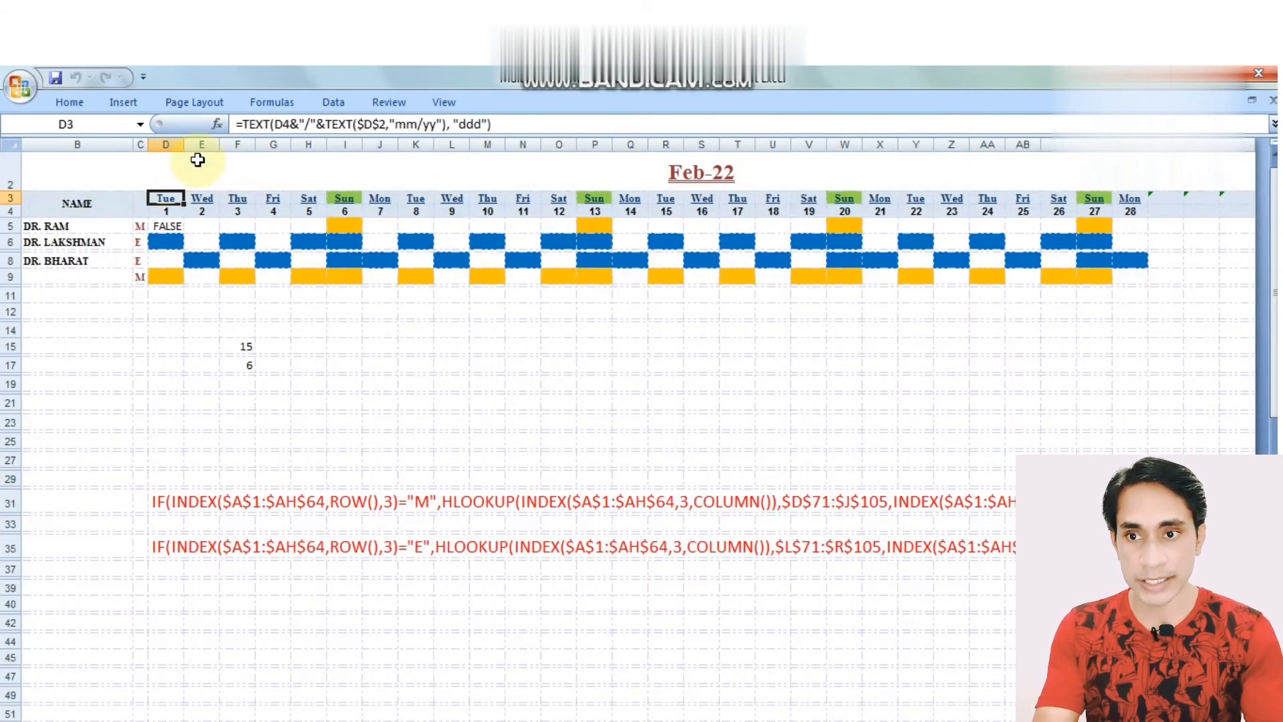
{"action": "key", "text": "shift+Right"}
{"action": "key", "text": "shift+Right"}
{"action": "key", "text": "shift+Right"}
{"action": "key", "text": "shift+Right"}
{"action": "key", "text": "shift+Right"}
{"action": "key", "text": "shift+Right"}
{"action": "key", "text": "shift+Right"}
{"action": "key", "text": "shift+Right"}
{"action": "key", "text": "shift+Right"}
{"action": "key", "text": "shift+Right"}
{"action": "key", "text": "shift+Right"}
{"action": "key", "text": "shift+Right"}
{"action": "key", "text": "shift+Right"}
{"action": "key", "text": "shift+Right"}
{"action": "key", "text": "shift+Right"}
{"action": "key", "text": "shift+Right"}
{"action": "key", "text": "shift+Right"}
{"action": "key", "text": "shift+Right"}
{"action": "key", "text": "shift+Right"}
{"action": "key", "text": "shift+Right"}
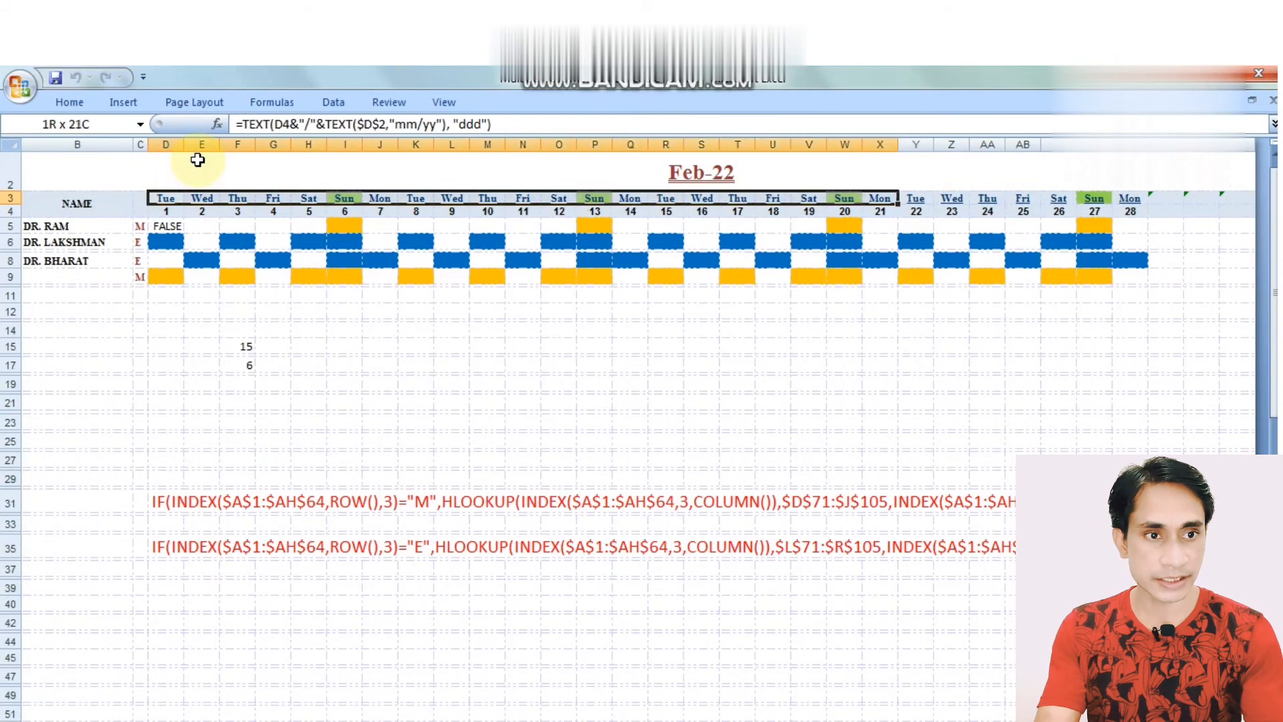
{"action": "key", "text": "shift+Right"}
{"action": "key", "text": "shift+Right"}
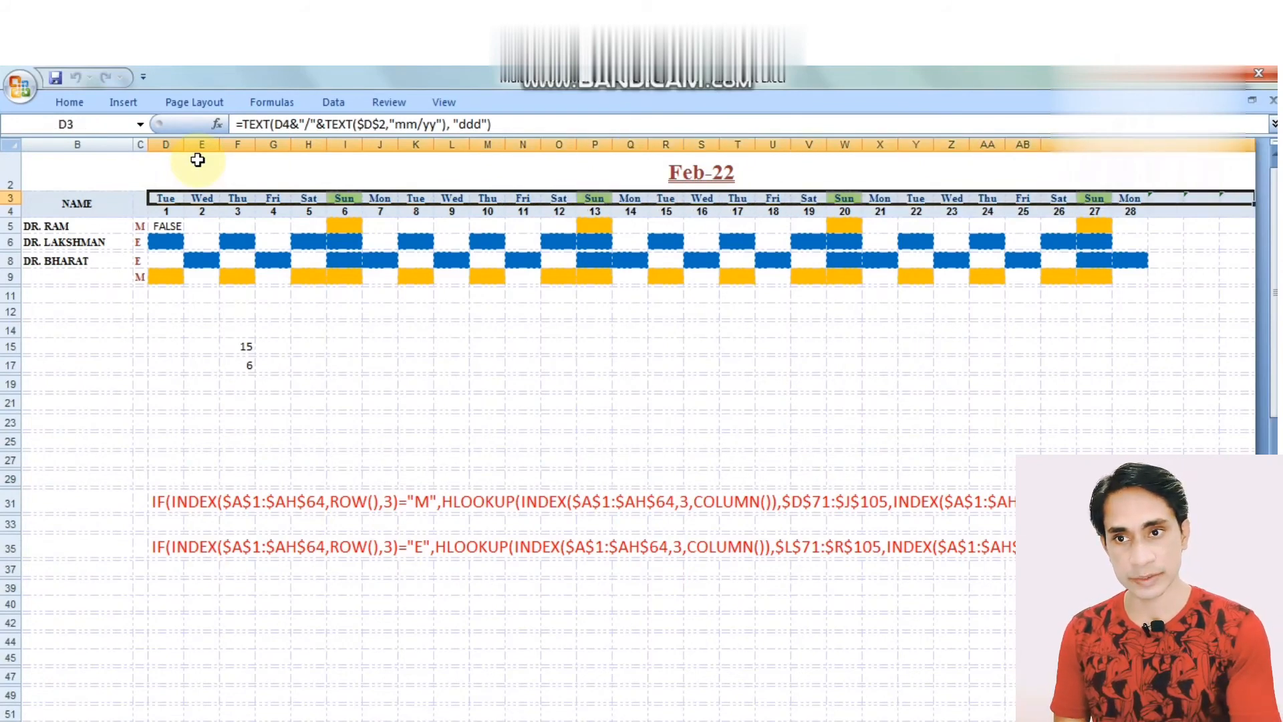
{"action": "left_click", "coordinate": [66, 101]}
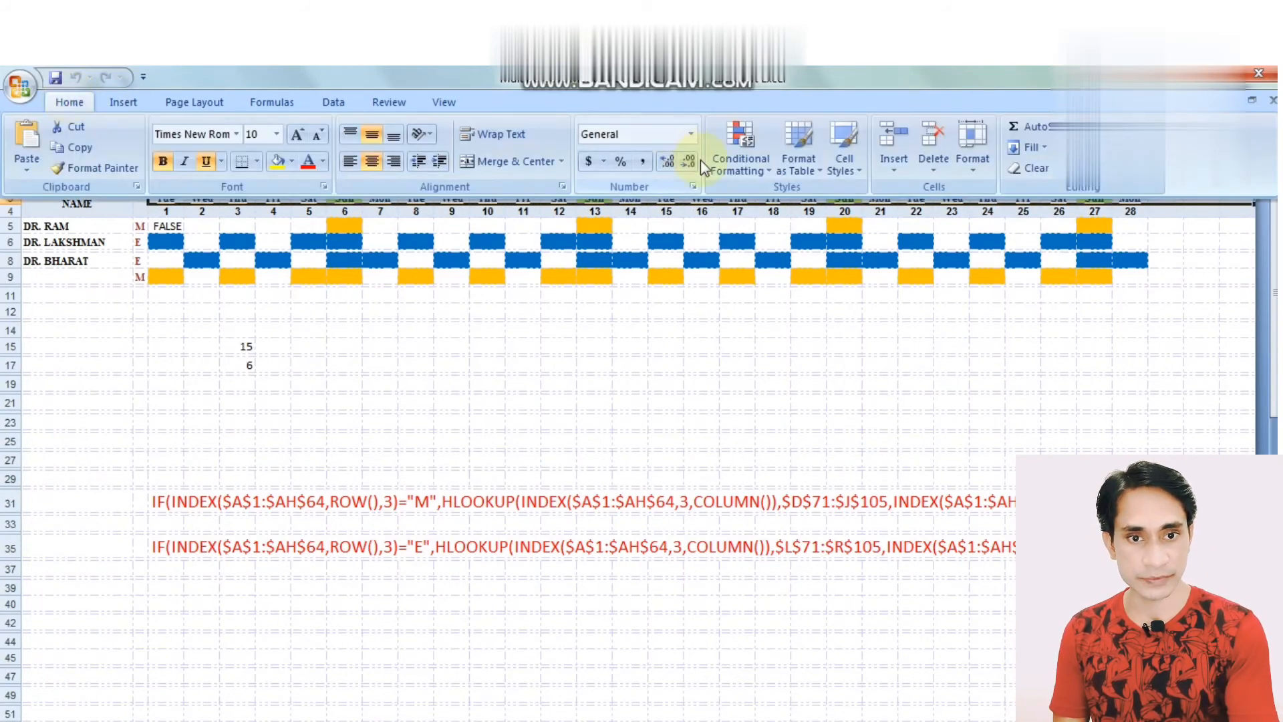
{"action": "left_click", "coordinate": [739, 157]}
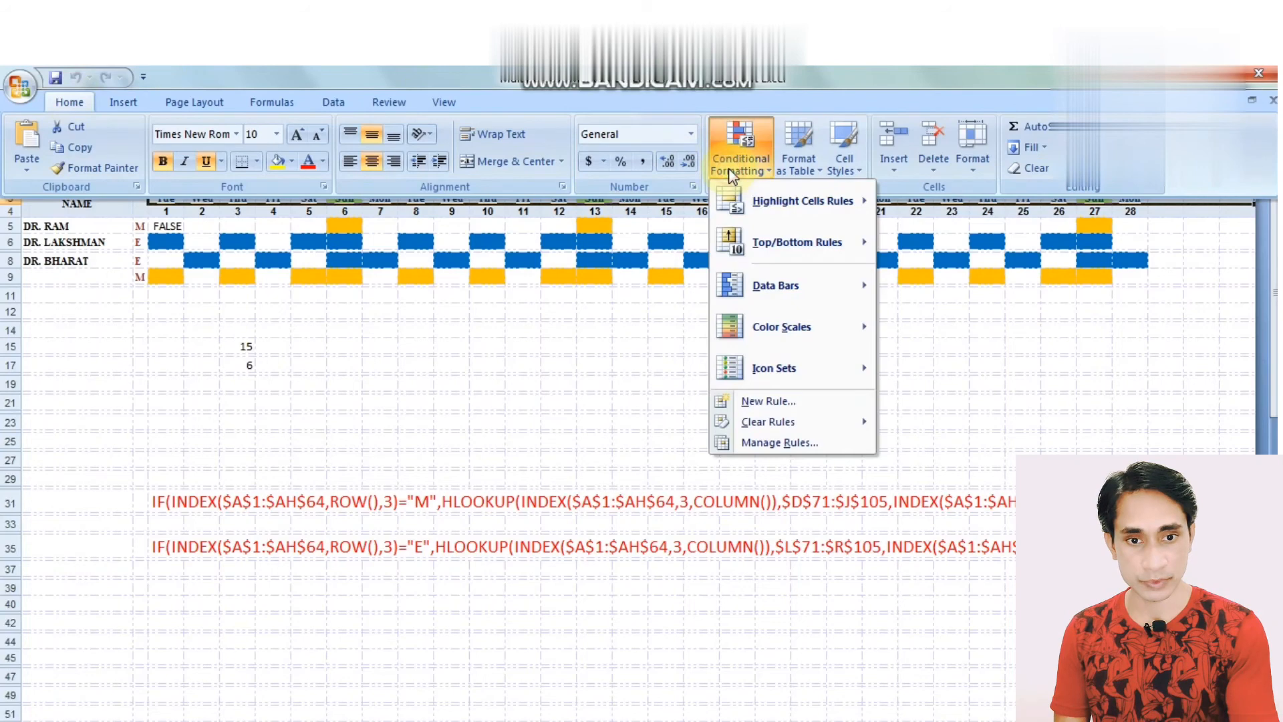
{"action": "left_click", "coordinate": [785, 439]}
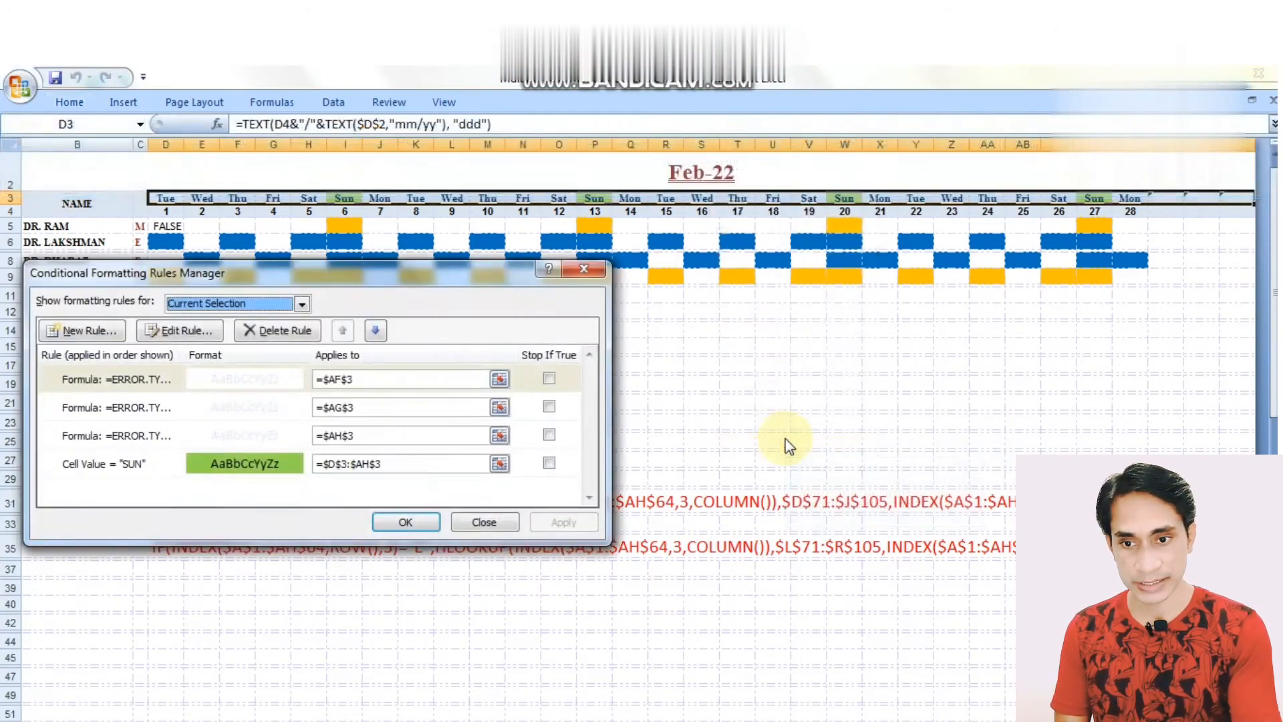
- Open the green "SUN" cell value rule for inspection and look through its condition type and comparison options
{"action": "double_click", "coordinate": [281, 467]}
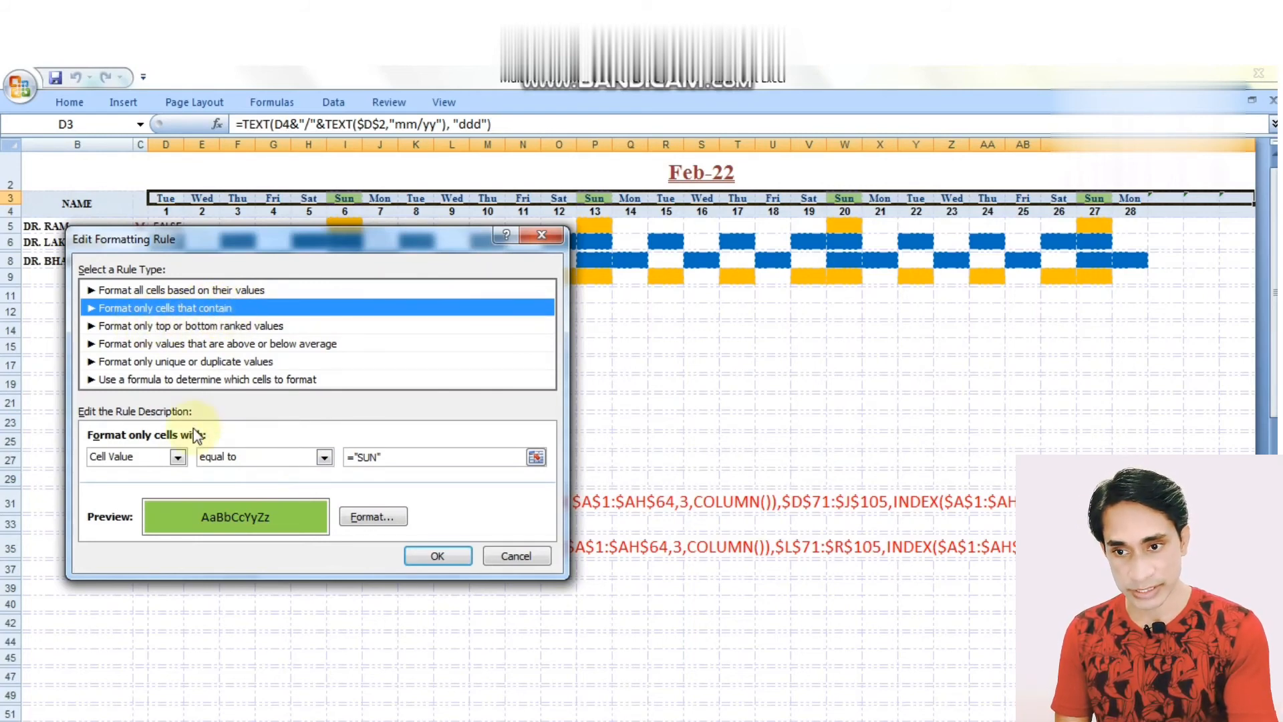
{"action": "left_click", "coordinate": [177, 456]}
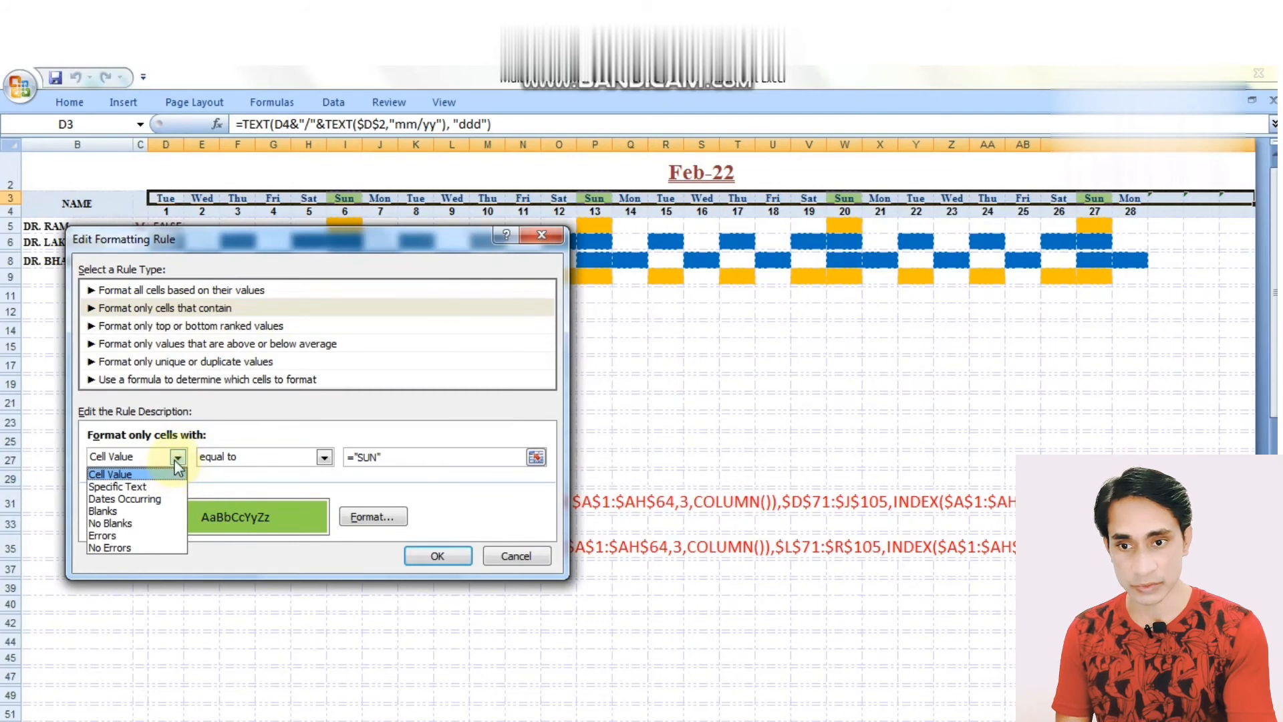
{"action": "left_click", "coordinate": [177, 458]}
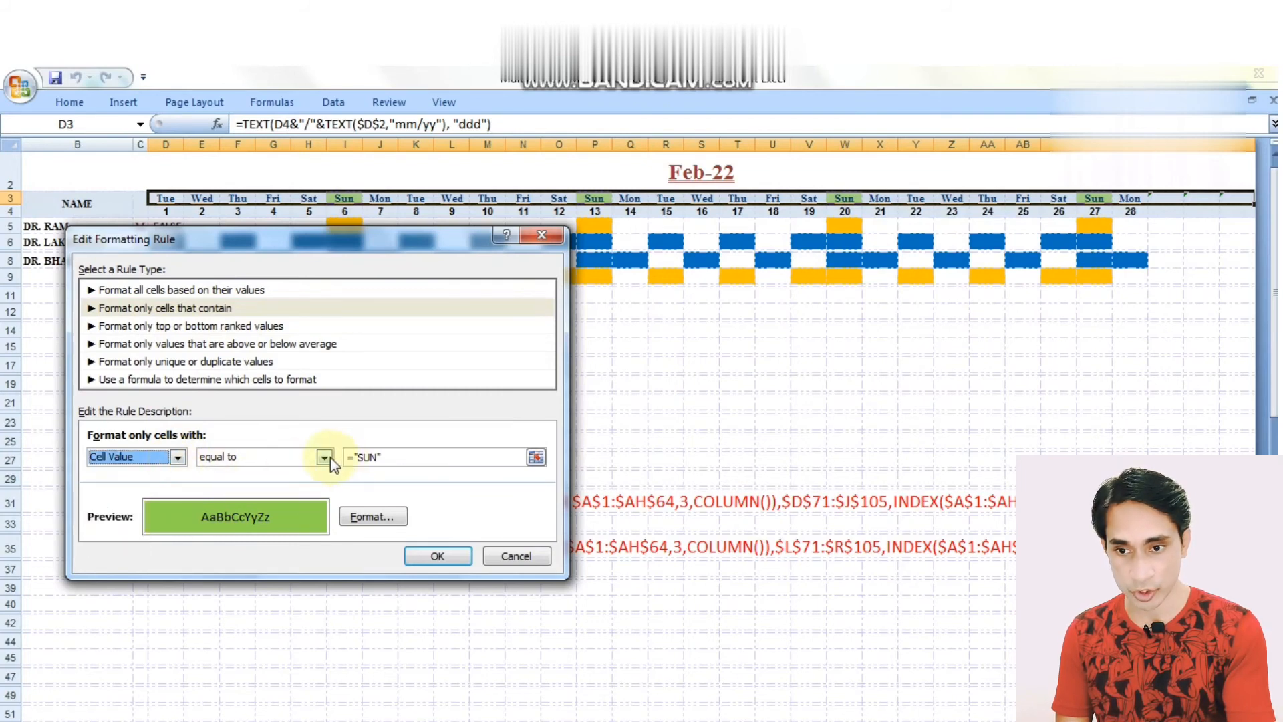
{"action": "left_click", "coordinate": [325, 457]}
{"action": "left_click", "coordinate": [325, 458]}
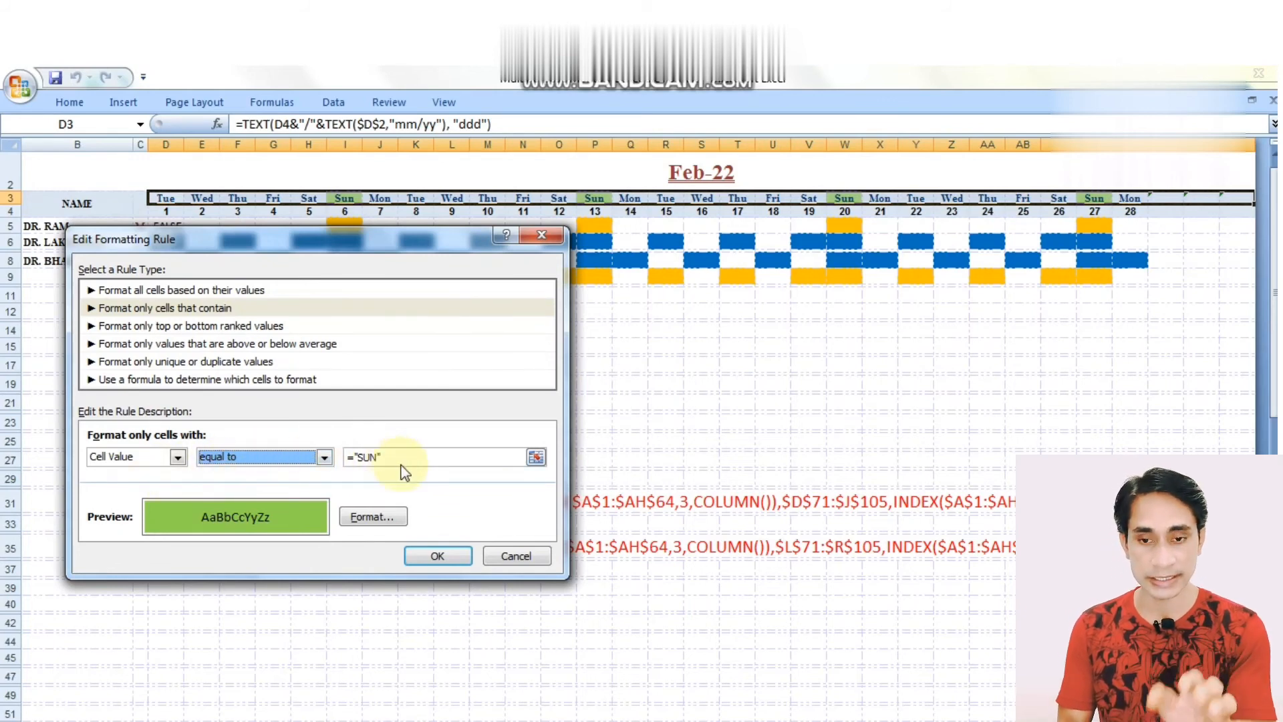
- Inspect the "SUN" rule's fill colour and close the rule and the rules list without altering anything
{"action": "left_click", "coordinate": [373, 517]}
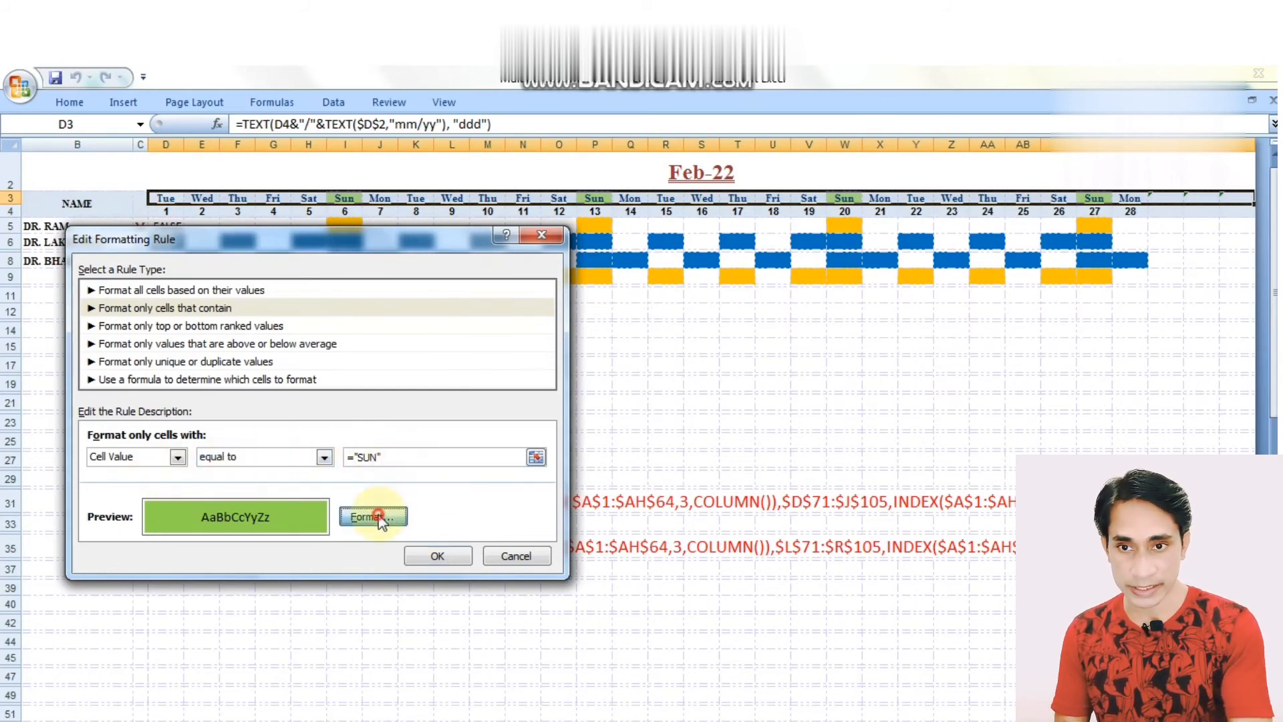
{"action": "left_click", "coordinate": [254, 201]}
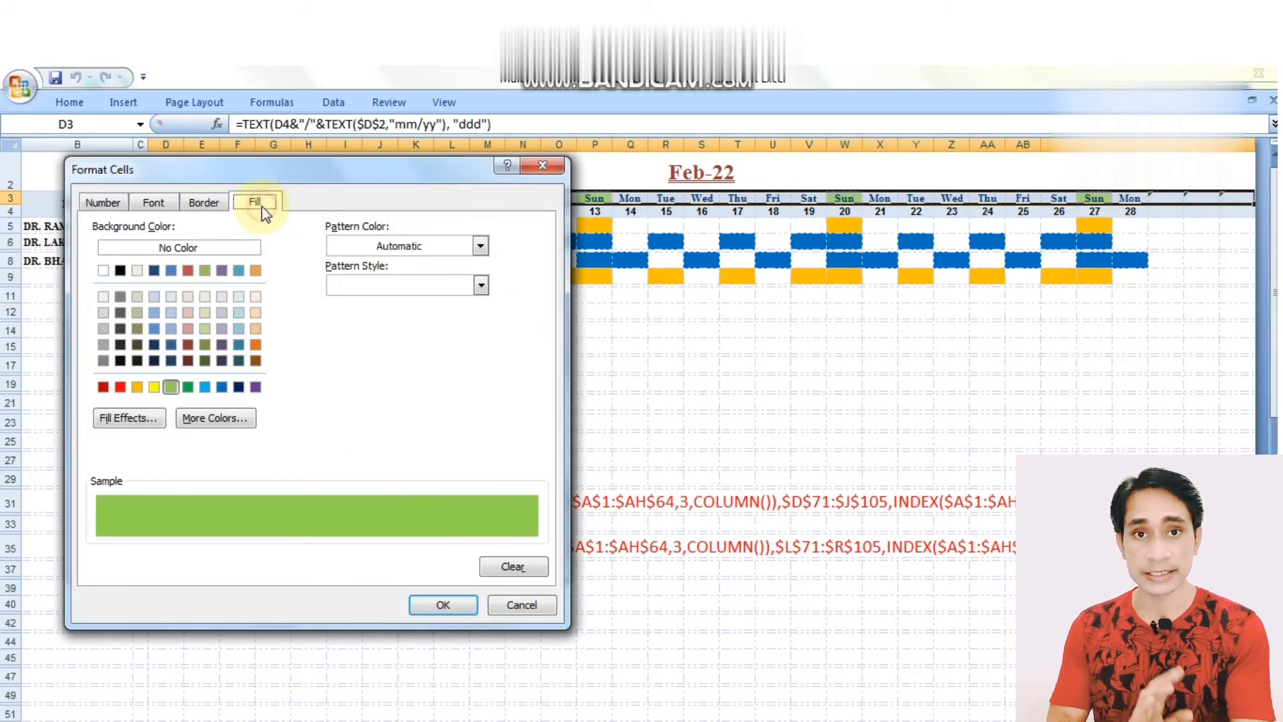
{"action": "left_click", "coordinate": [455, 604]}
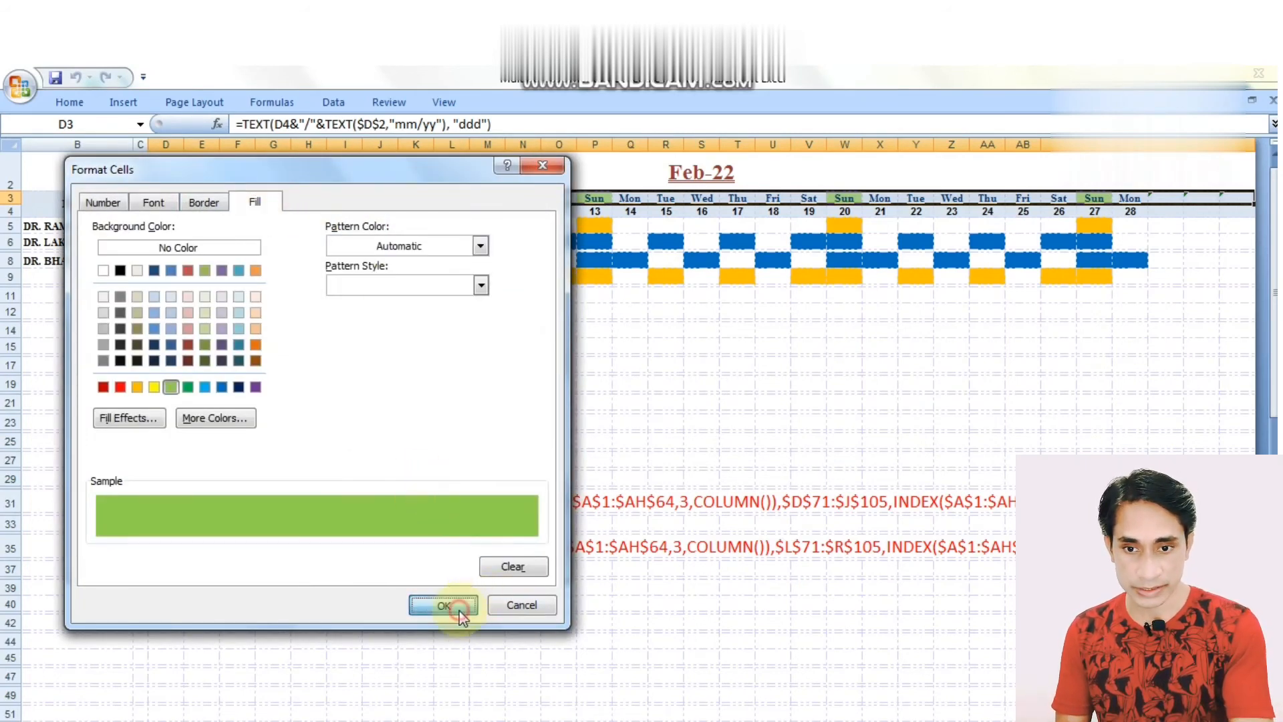
{"action": "left_click", "coordinate": [435, 556]}
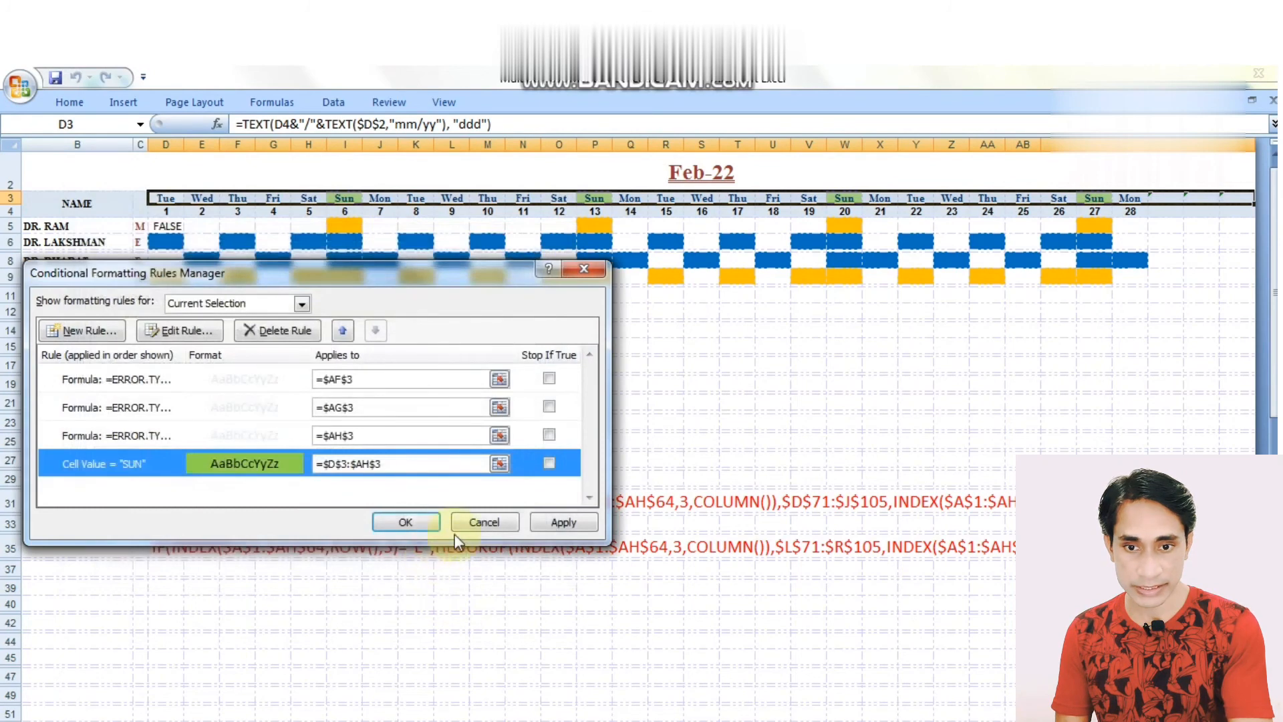
{"action": "left_click", "coordinate": [406, 522]}
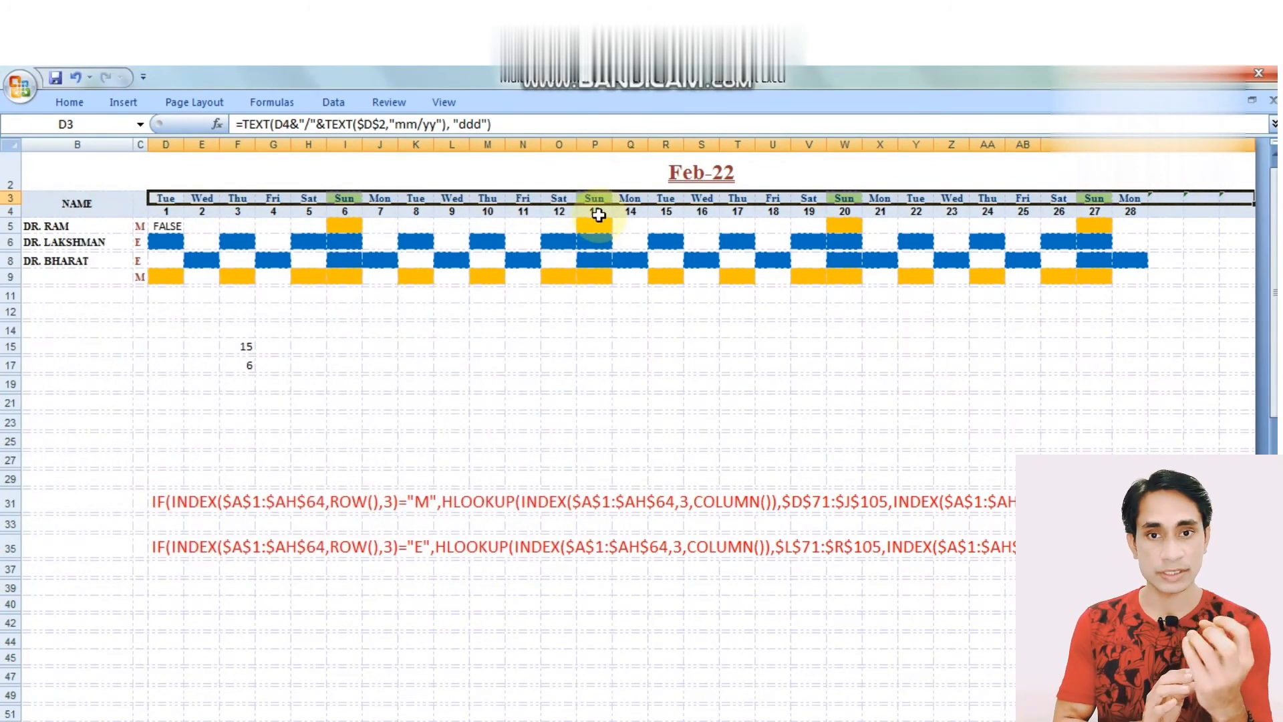
- Change the roster date in D2 to 23/01/2022 to test the weekday header with January
{"action": "left_click", "coordinate": [601, 174]}
{"action": "left_click", "coordinate": [269, 123]}
{"action": "key", "text": "BackSpace"}
{"action": "type", "text": "1"}
{"action": "key", "text": "Return"}
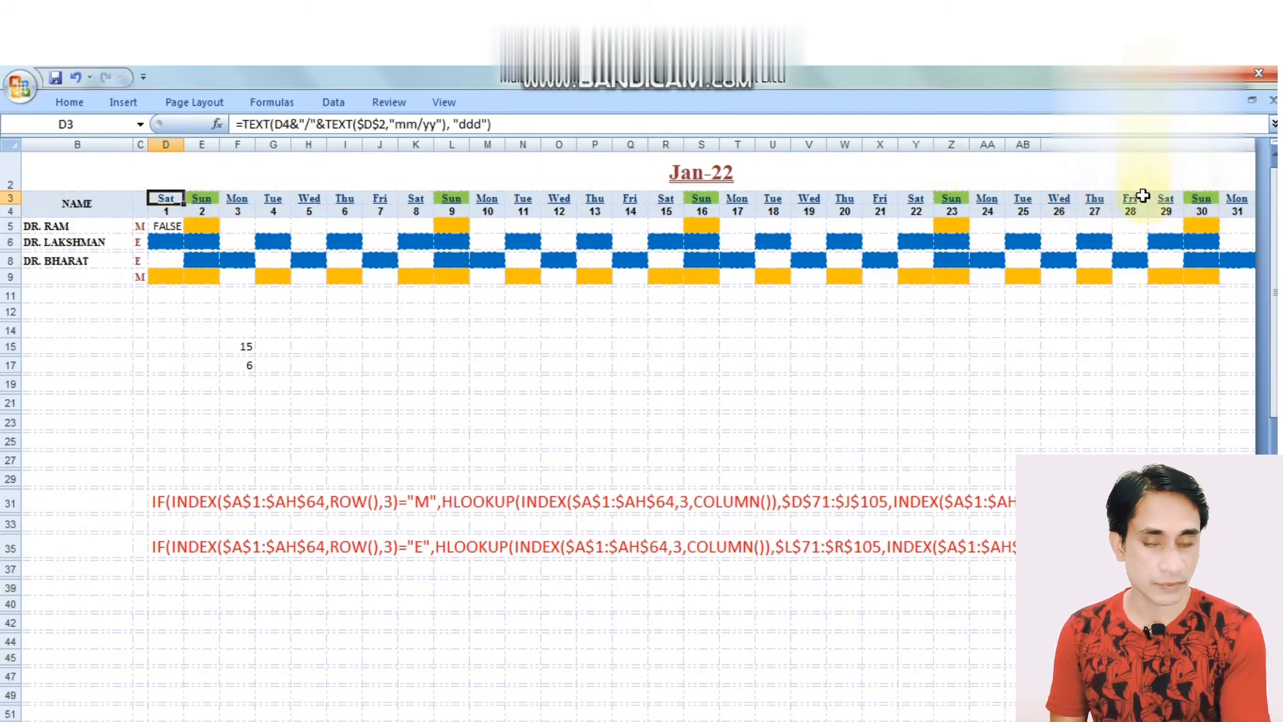
- Set the month of the roster date in D2 to February 2022
{"action": "left_click", "coordinate": [703, 175]}
{"action": "left_click", "coordinate": [267, 124]}
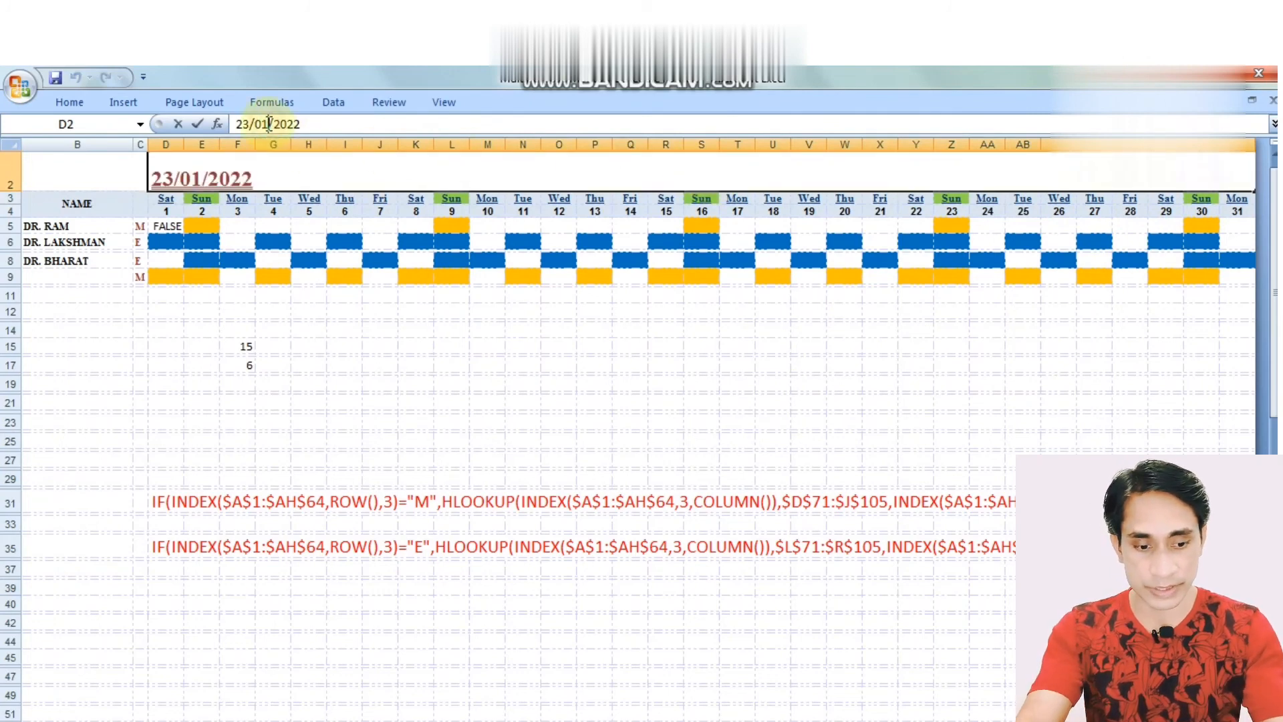
{"action": "key", "text": "BackSpace"}
{"action": "key", "text": "BackSpace"}
{"action": "type", "text": "2"}
{"action": "key", "text": "Return"}
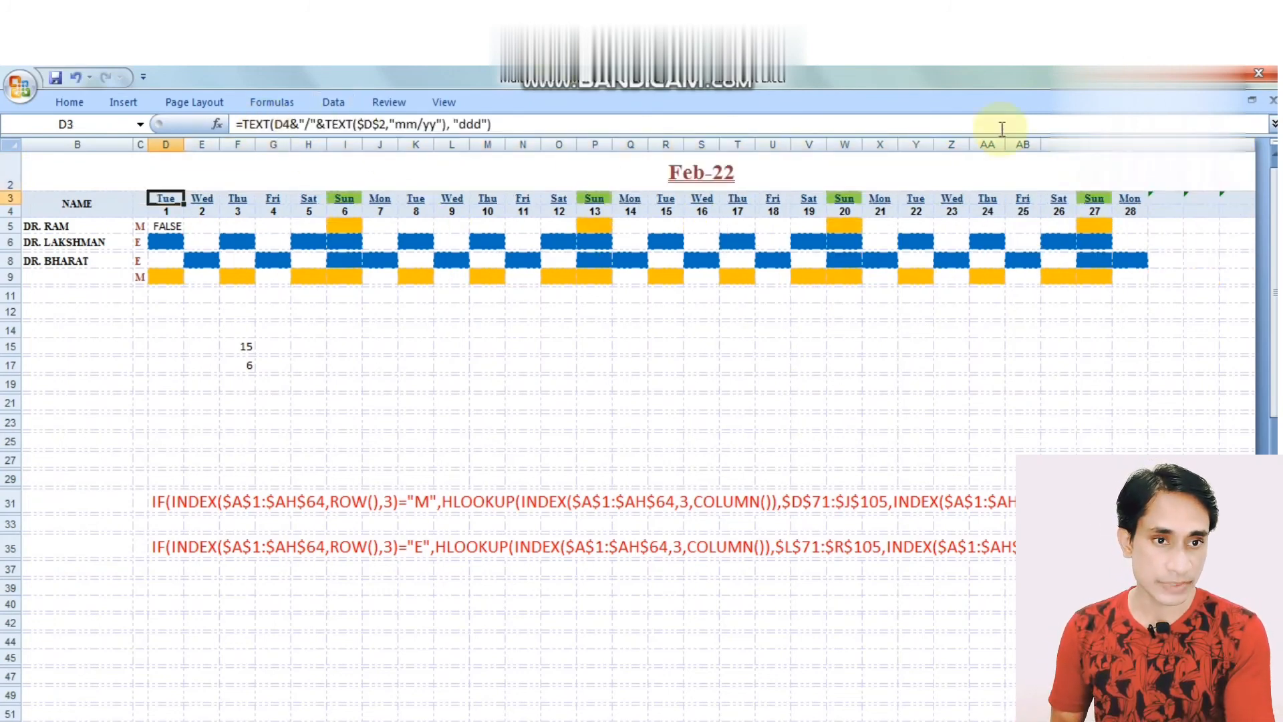
- Select the blank header cells AF3:AH4 after day 28 and list their conditional formatting rules
{"action": "left_click", "coordinate": [1132, 211]}
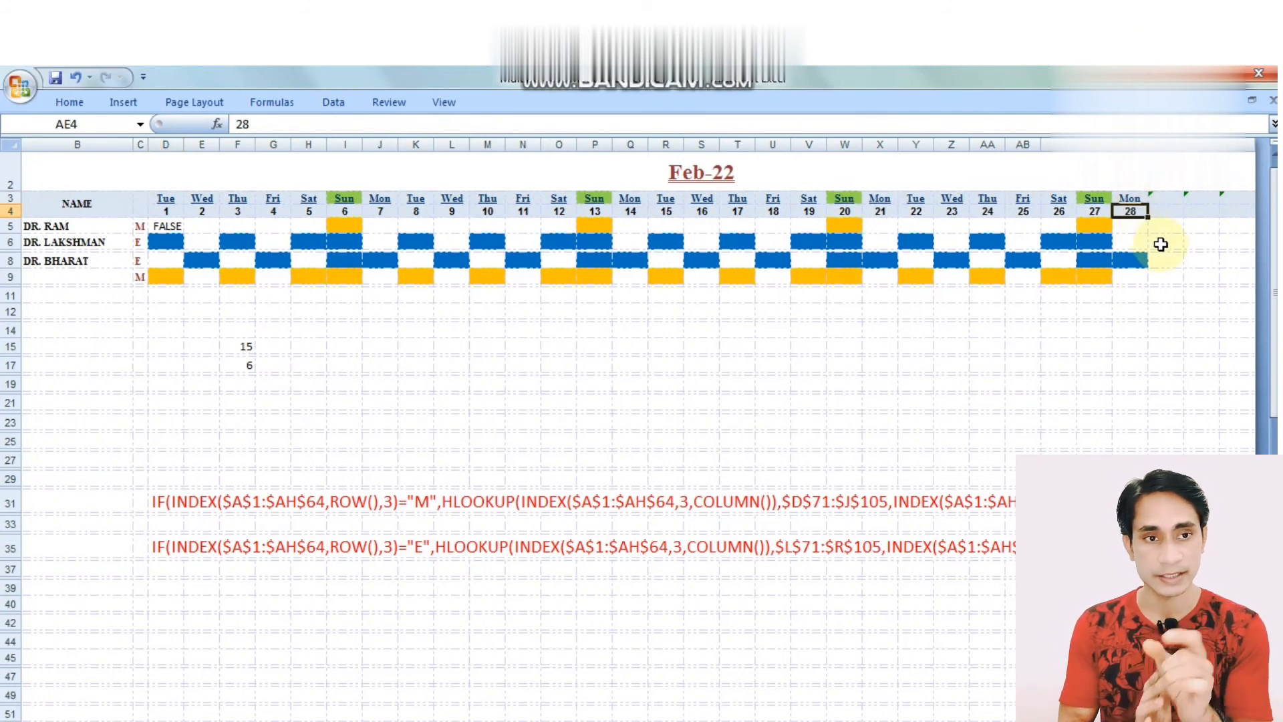
{"action": "left_click_drag", "start_coordinate": [1166, 200], "coordinate": [1243, 210]}
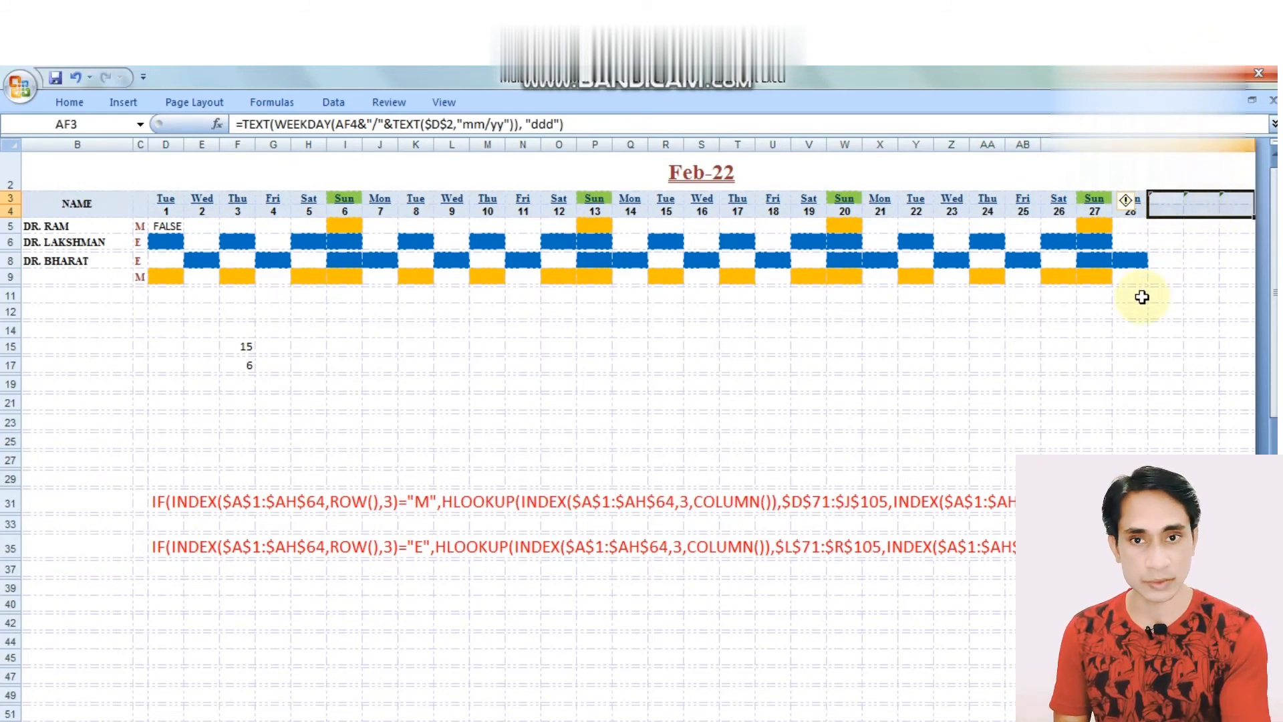
{"action": "left_click", "coordinate": [76, 101]}
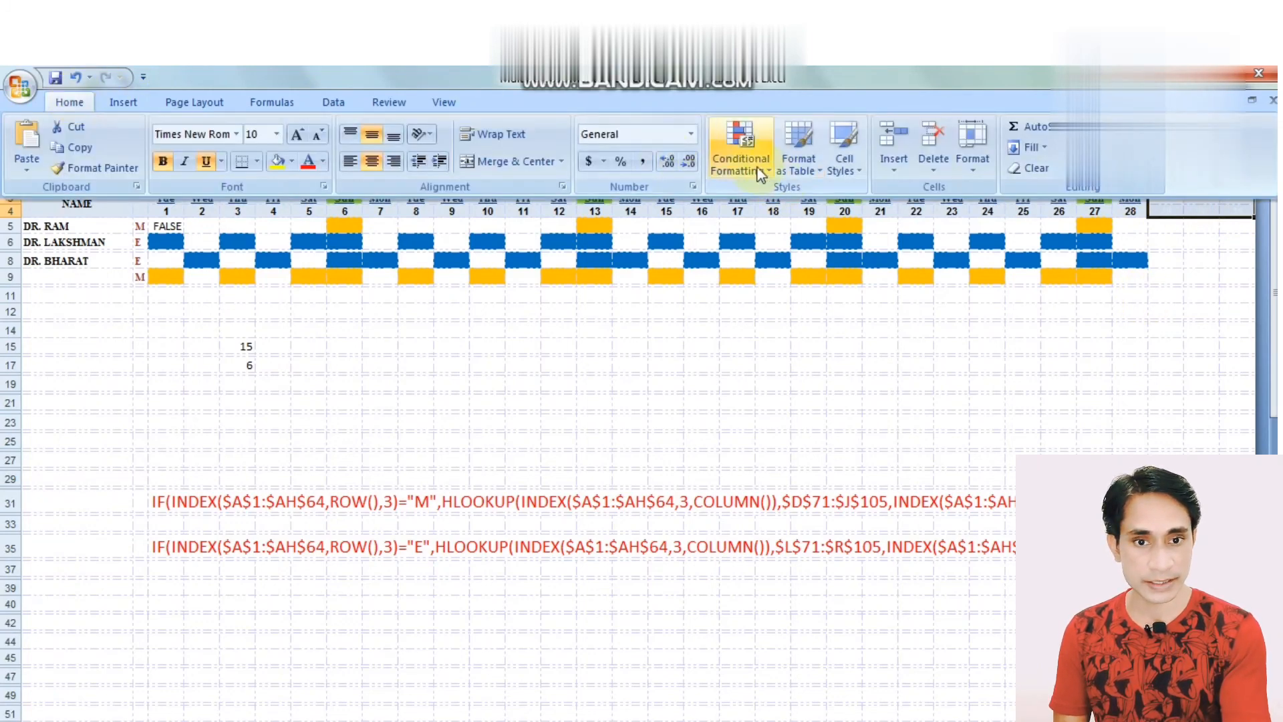
{"action": "left_click", "coordinate": [739, 164]}
{"action": "left_click", "coordinate": [810, 443]}
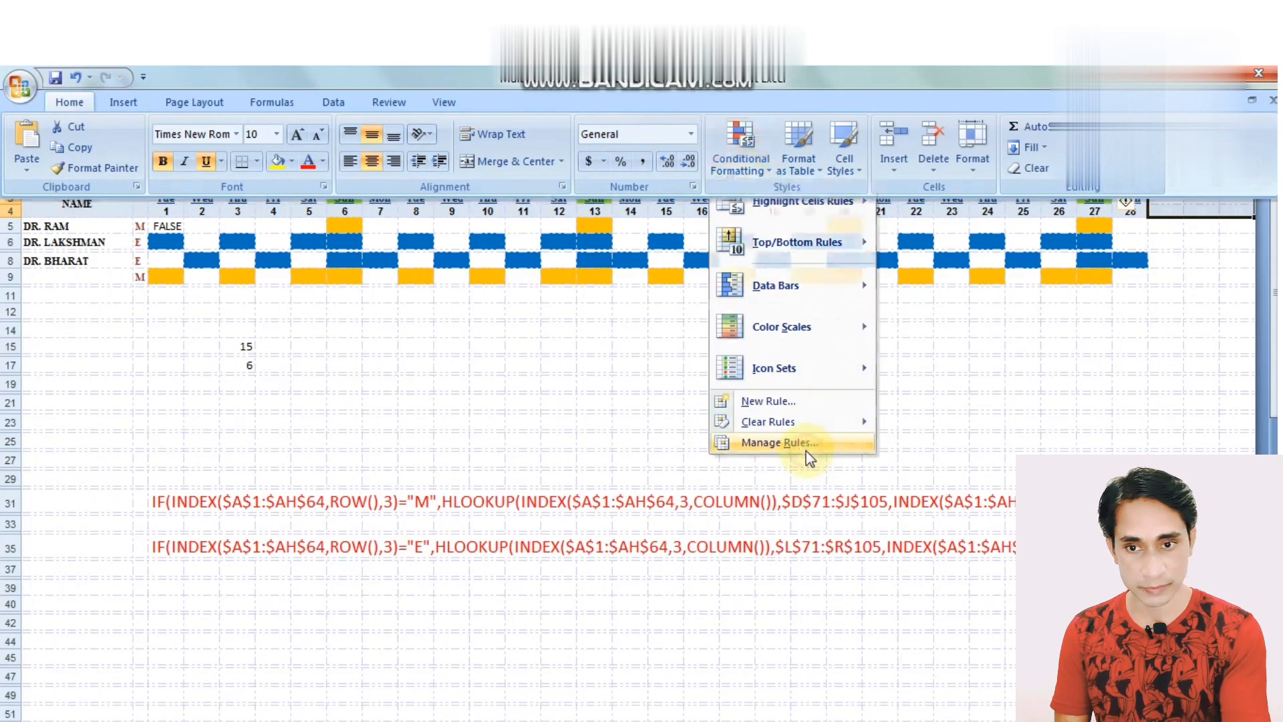
- Inspect the formula and fill setting of the ERROR.TYPE rule for AF3, close the rules list and deselect the header cells
{"action": "double_click", "coordinate": [233, 375]}
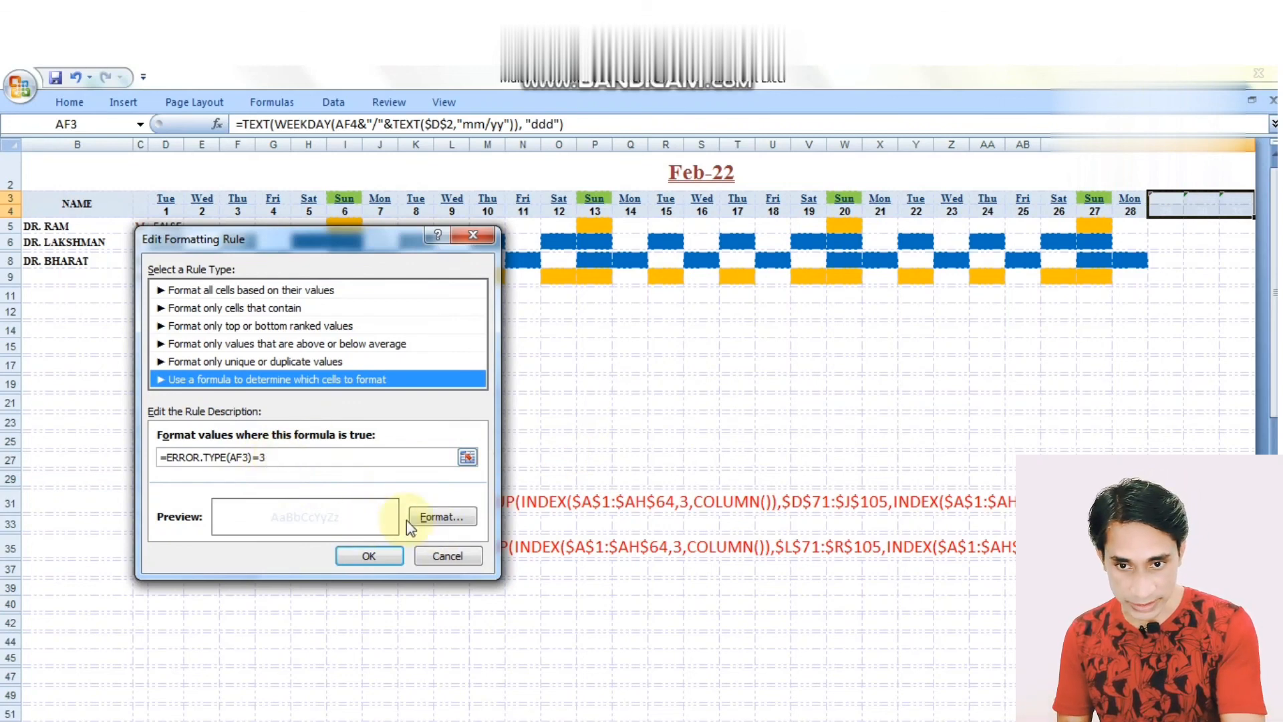
{"action": "left_click", "coordinate": [427, 515]}
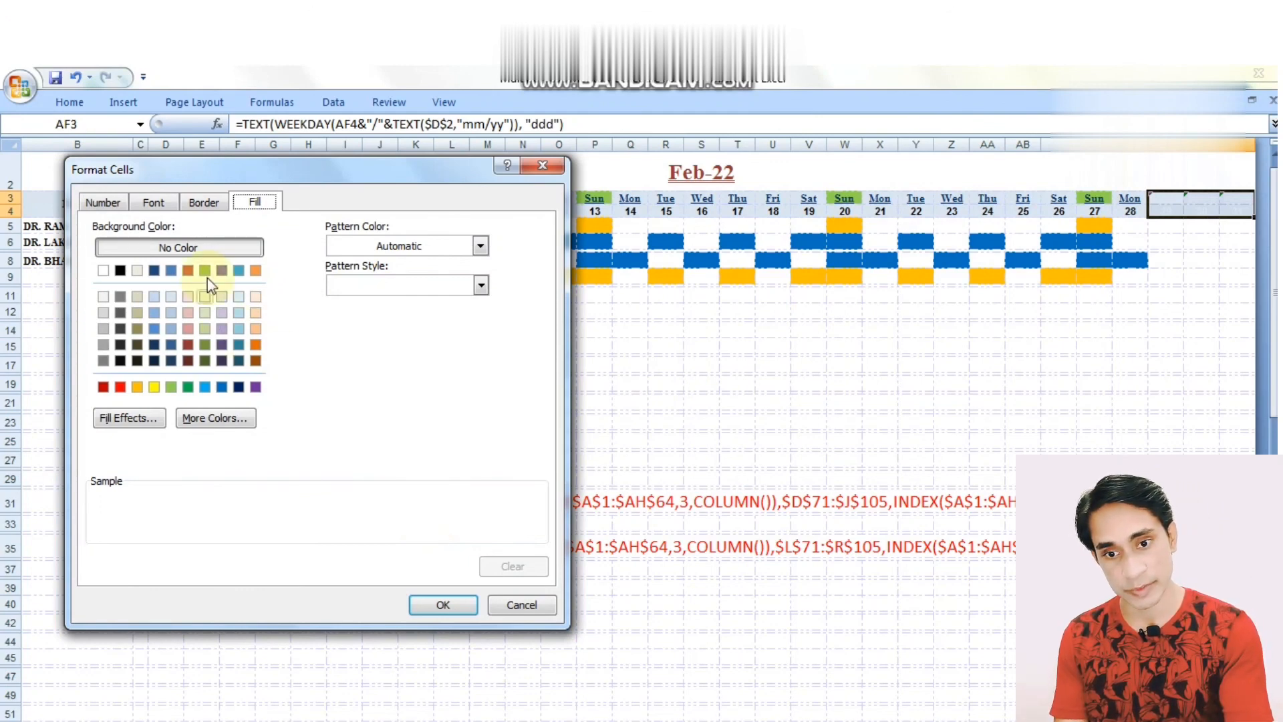
{"action": "left_click", "coordinate": [461, 603]}
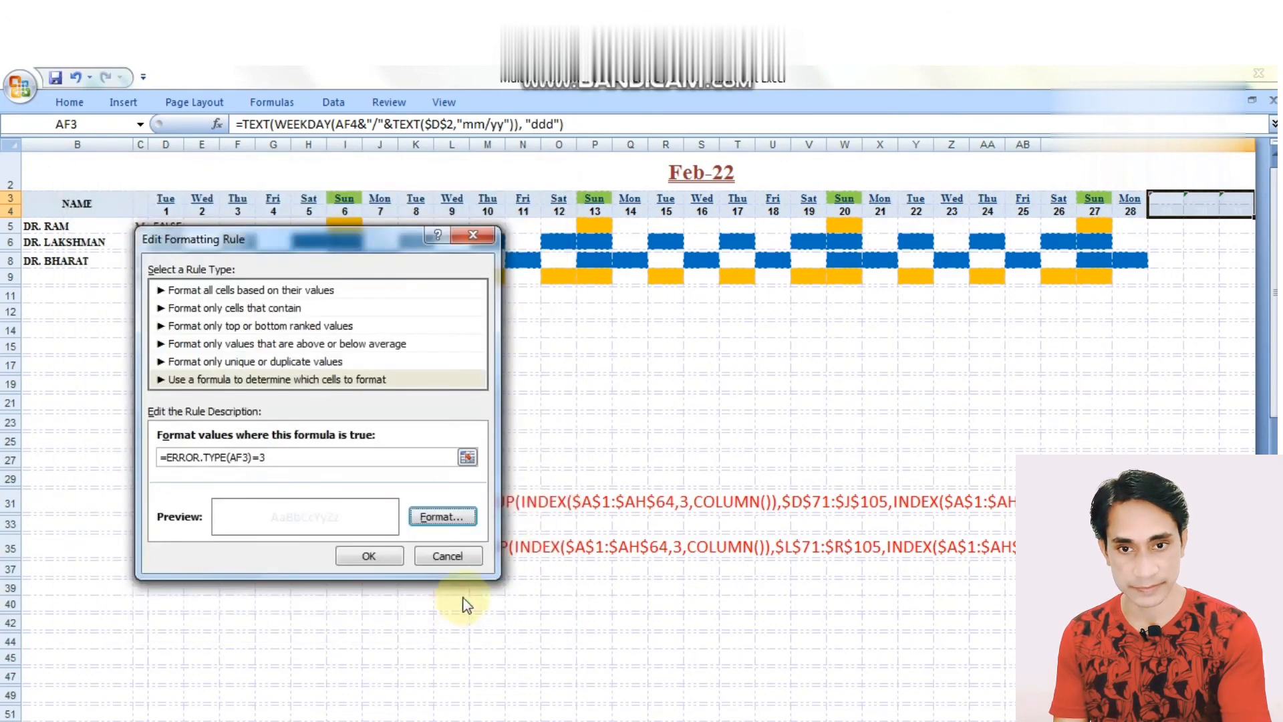
{"action": "left_click", "coordinate": [378, 554]}
{"action": "left_click", "coordinate": [409, 521]}
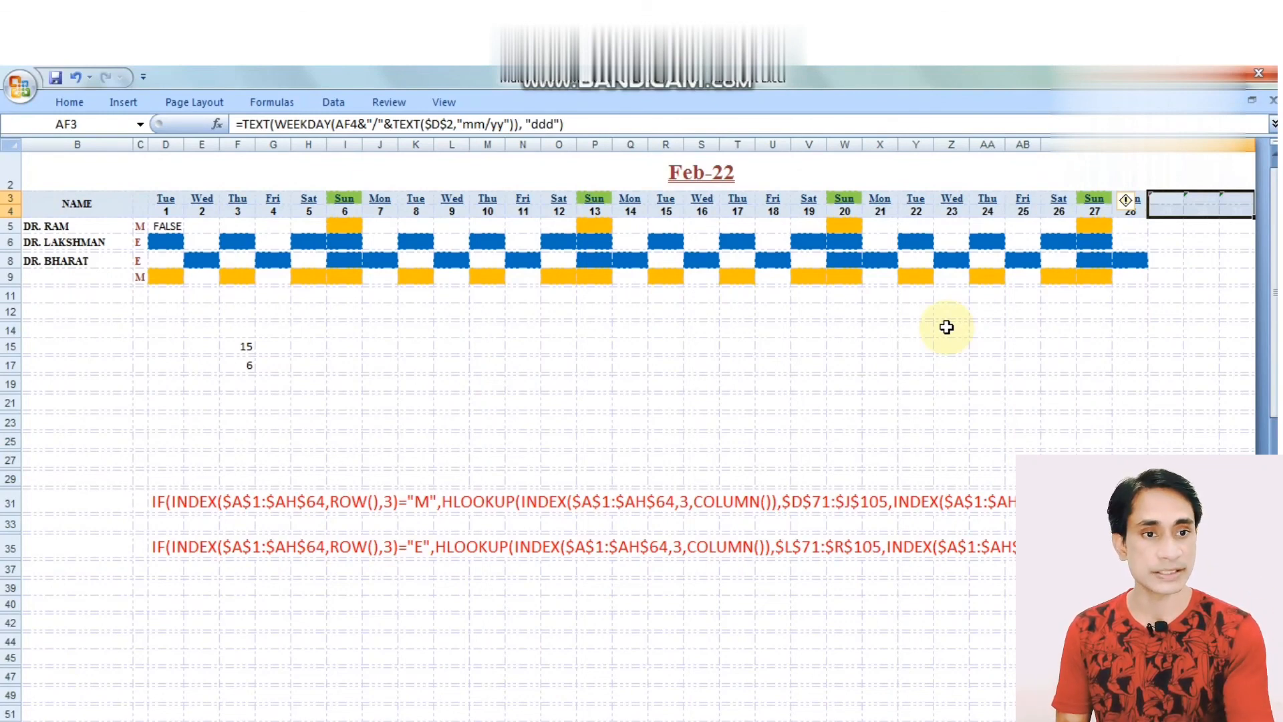
{"action": "left_click", "coordinate": [927, 334]}
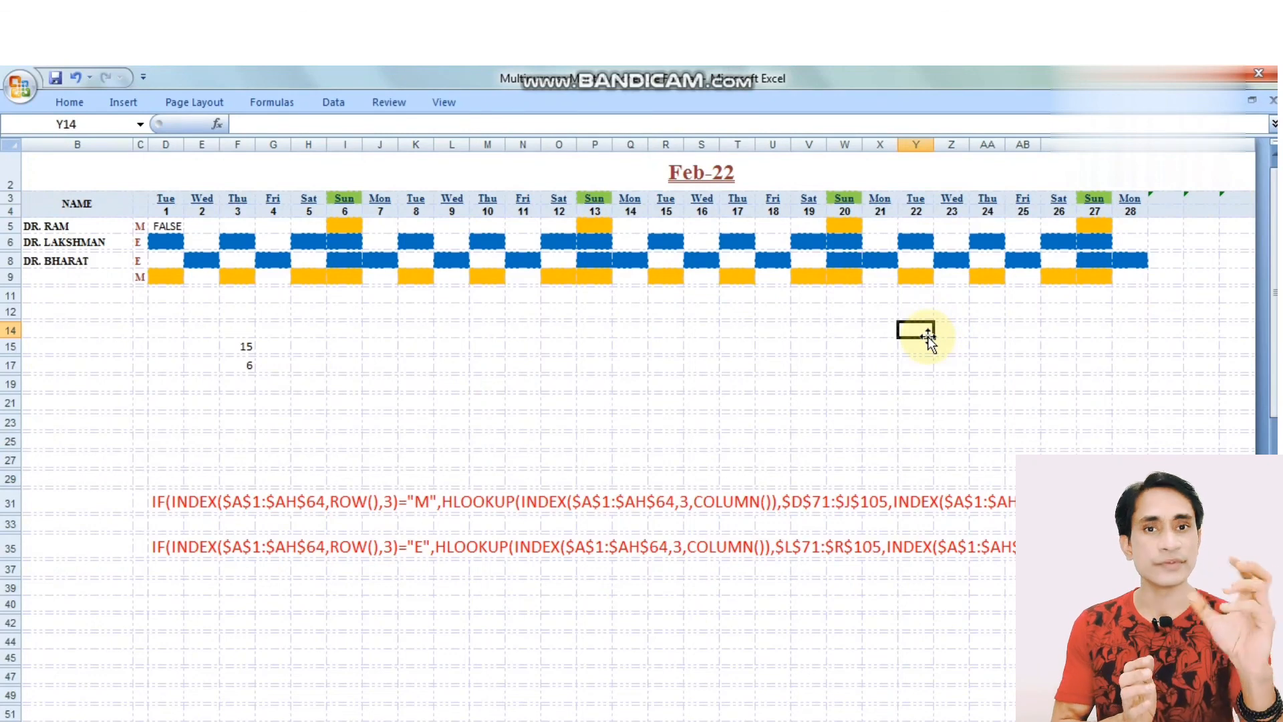